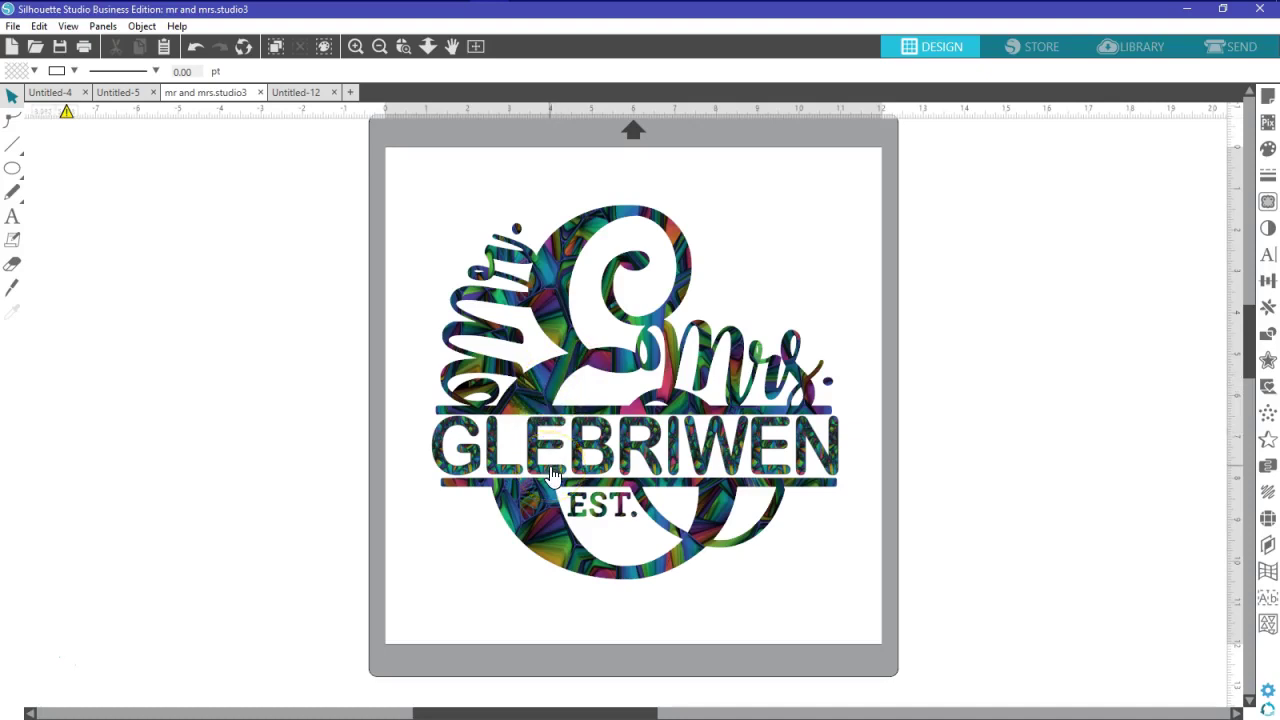
- Remove the pattern fill from the Mr. and Mrs. design, give it a black outline, and deselect it
{"action": "left_click", "coordinate": [548, 288]}
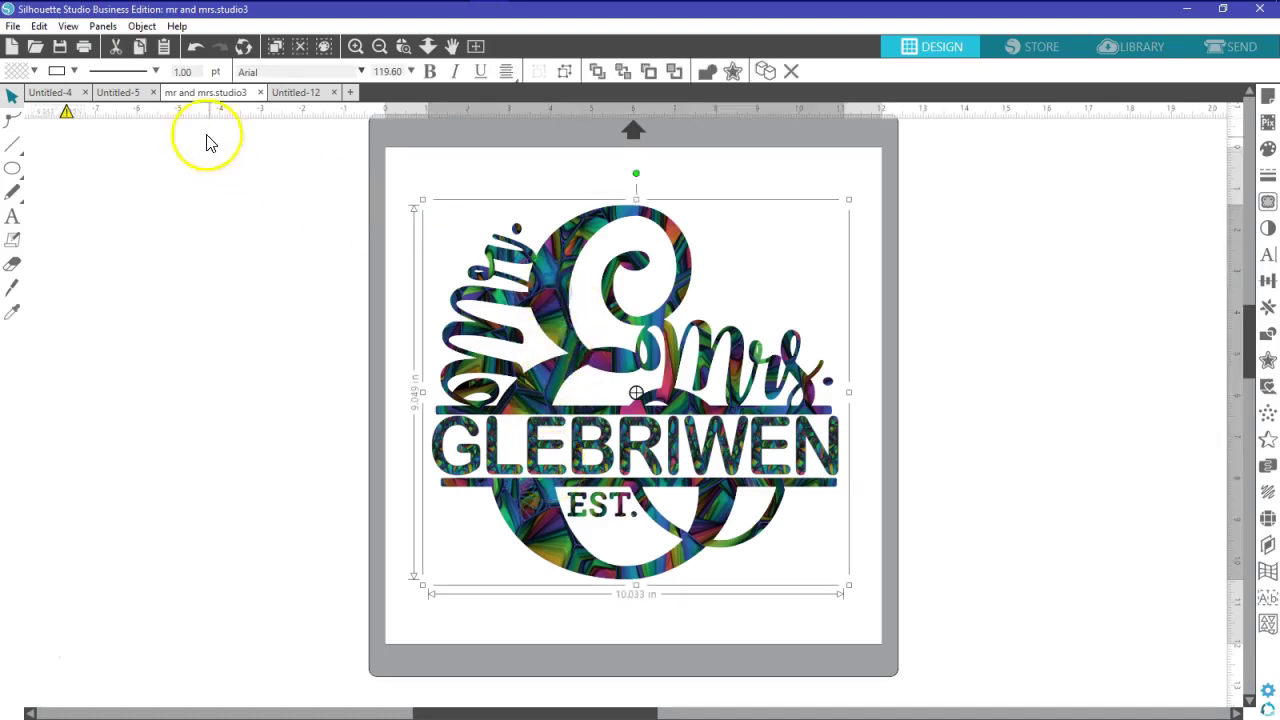
{"action": "left_click", "coordinate": [30, 71]}
{"action": "left_click", "coordinate": [149, 106]}
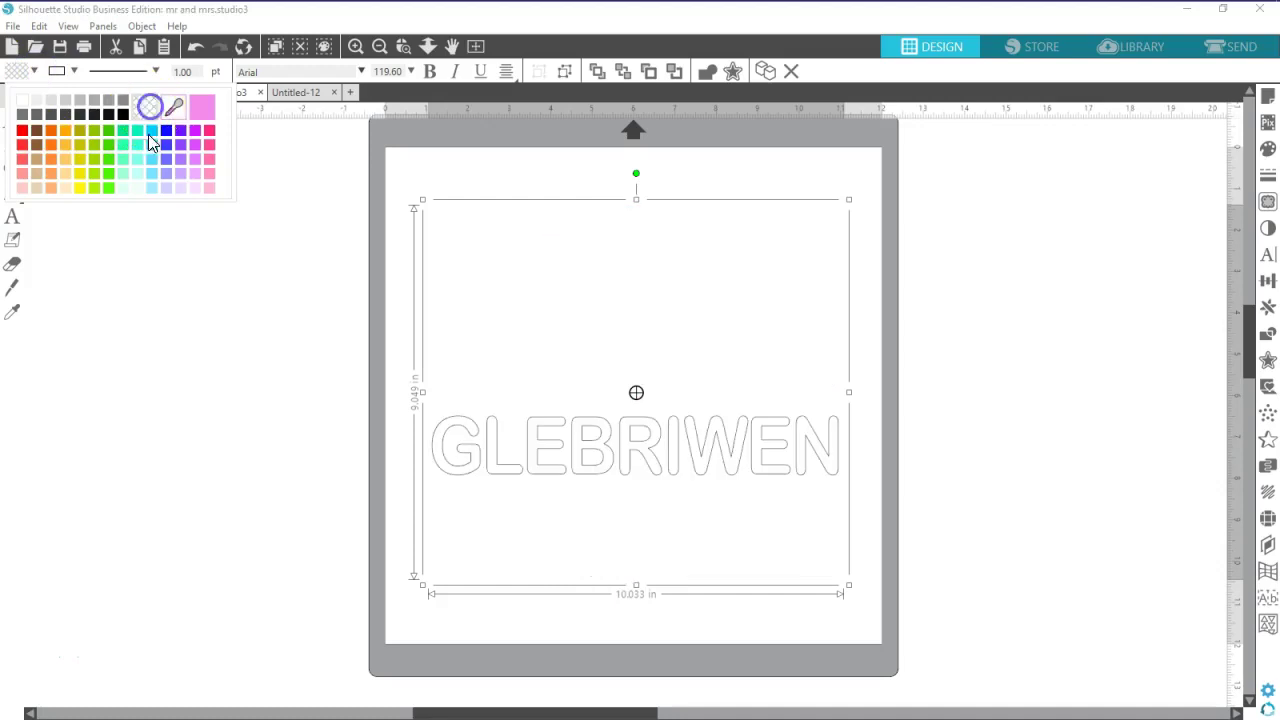
{"action": "left_click", "coordinate": [74, 71]}
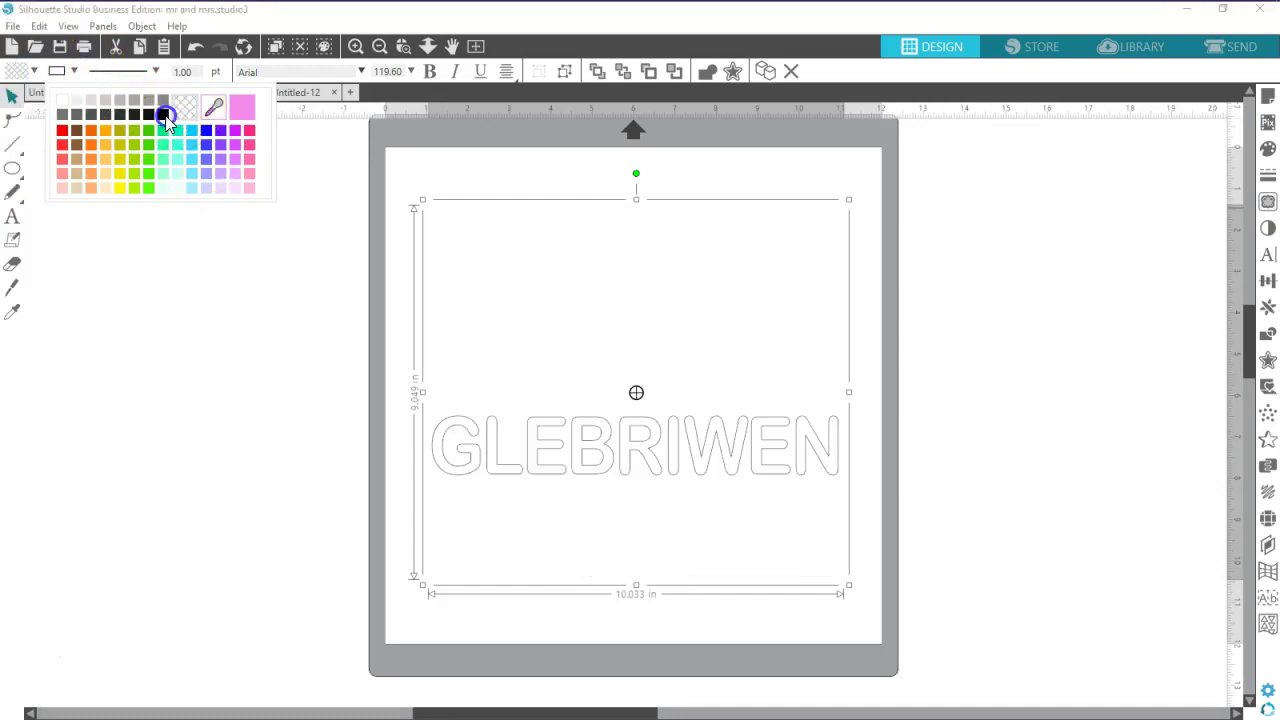
{"action": "left_click", "coordinate": [165, 117]}
{"action": "left_click", "coordinate": [286, 384]}
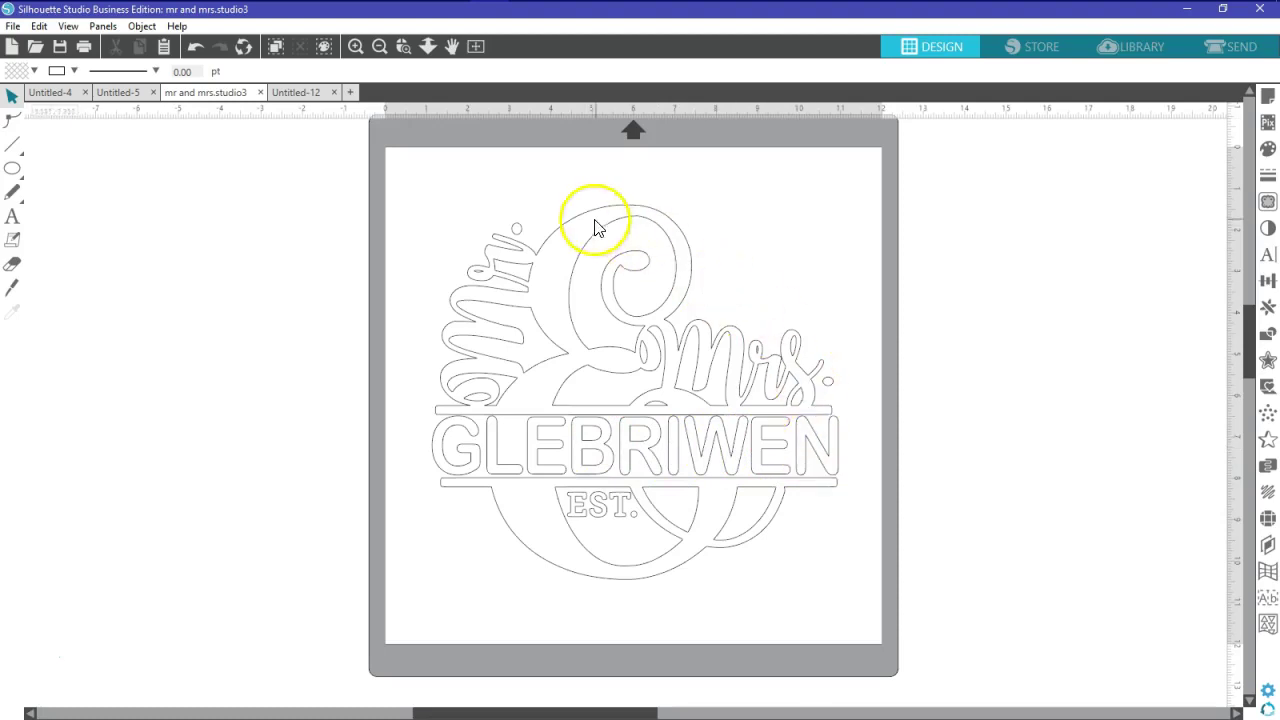
- Fill the whole Mr. and Mrs. design with solid red
{"action": "left_click", "coordinate": [688, 548]}
{"action": "left_click", "coordinate": [556, 386]}
{"action": "left_click", "coordinate": [34, 71]}
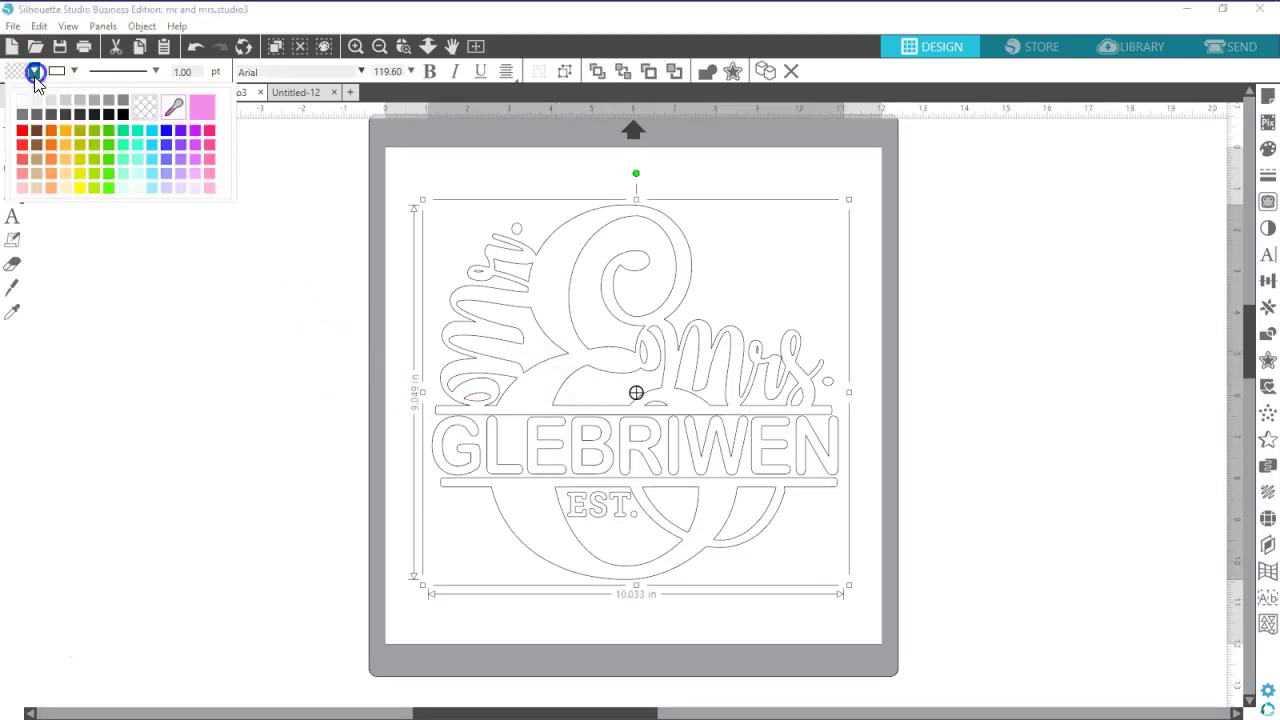
{"action": "left_click", "coordinate": [34, 71]}
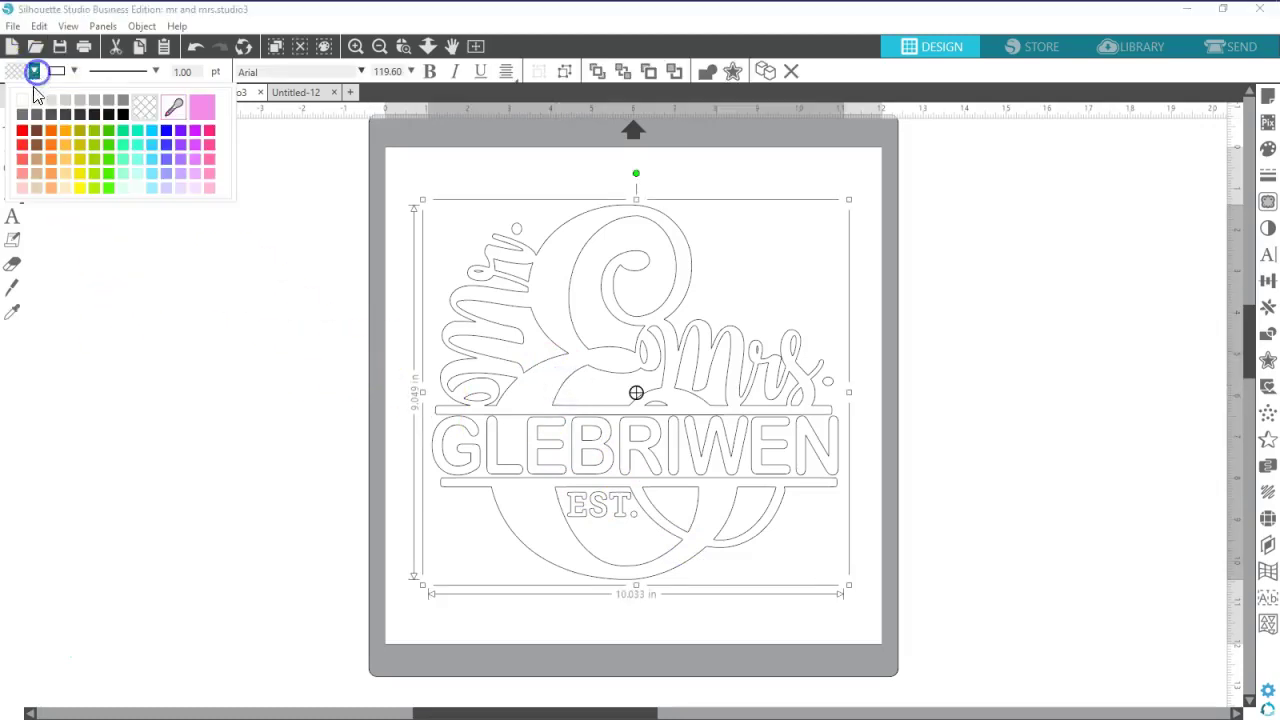
{"action": "left_click", "coordinate": [25, 145]}
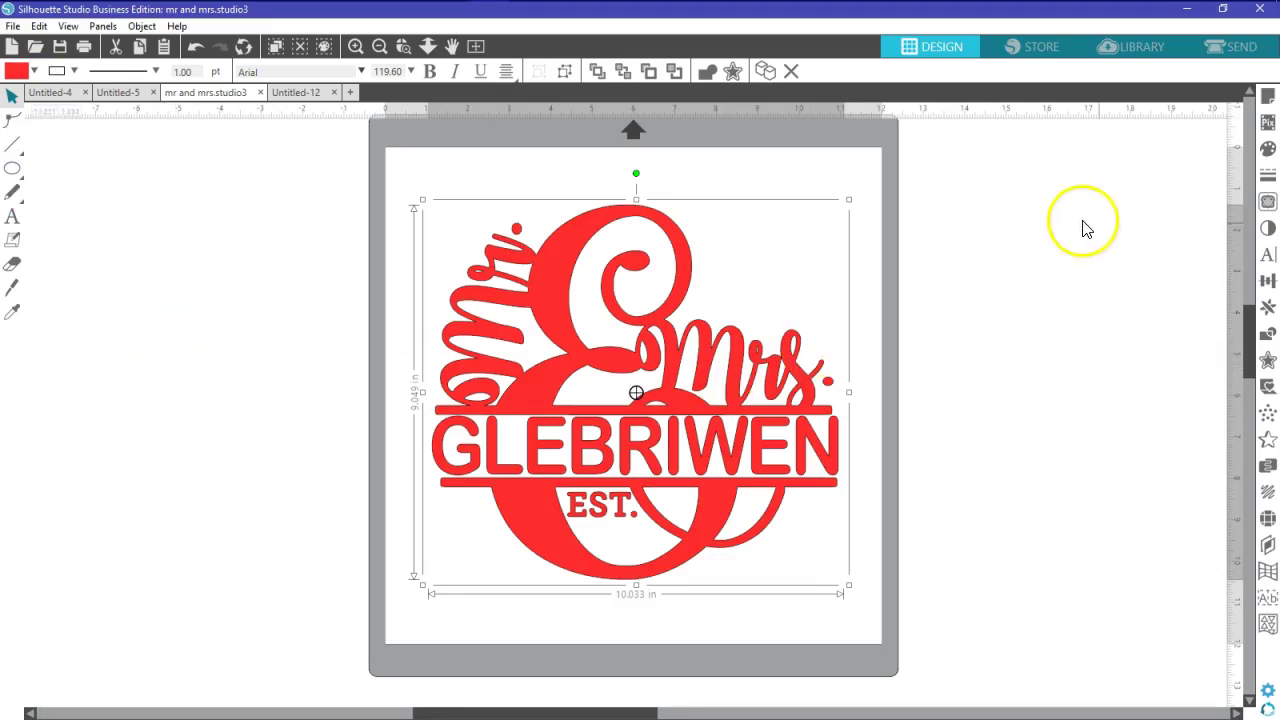
- Examine the available fill patterns for the design, including the Ceramic Tile, Digital Backgrounds and Glitter Vinyl groups
{"action": "left_click", "coordinate": [1268, 150]}
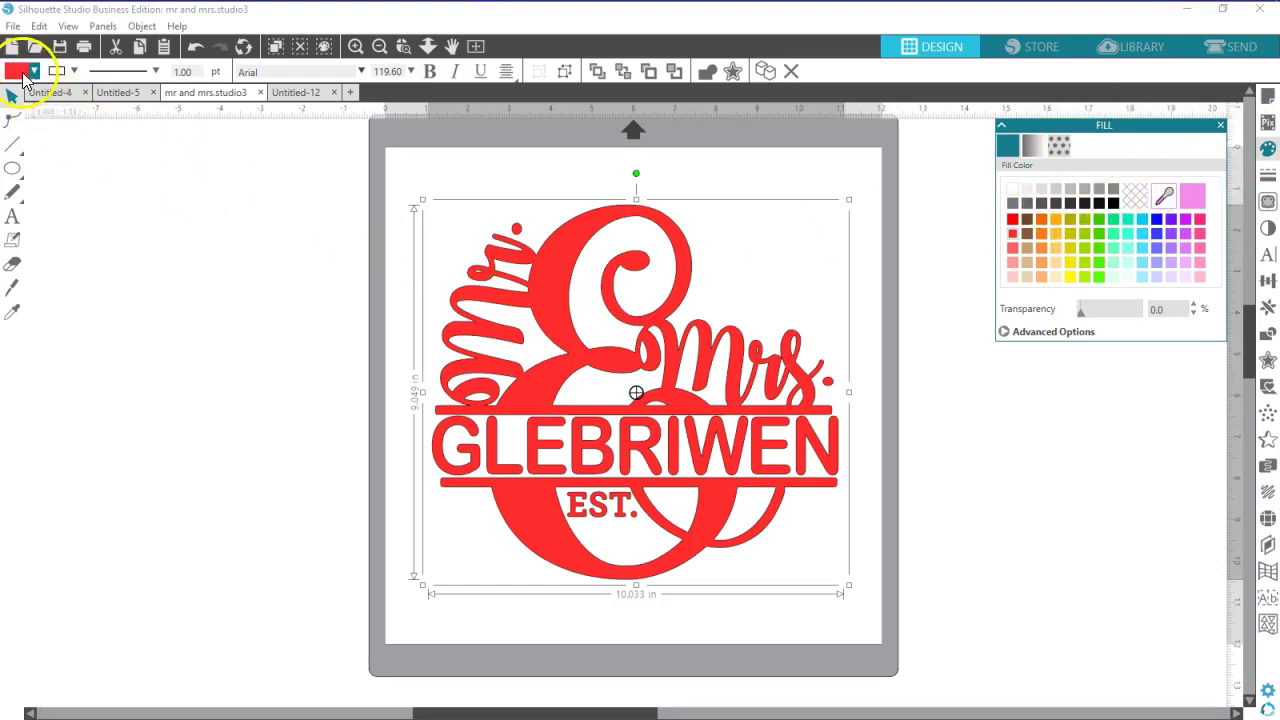
{"action": "left_click", "coordinate": [1059, 150]}
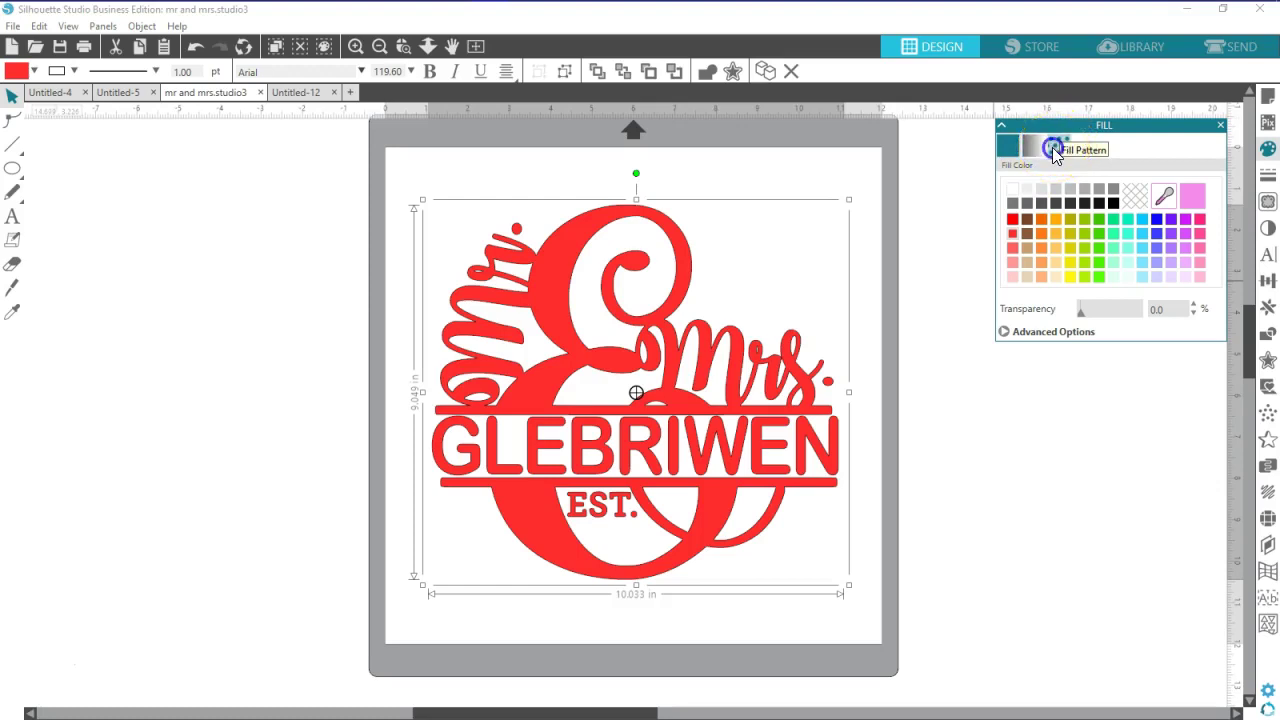
{"action": "left_click", "coordinate": [1054, 150]}
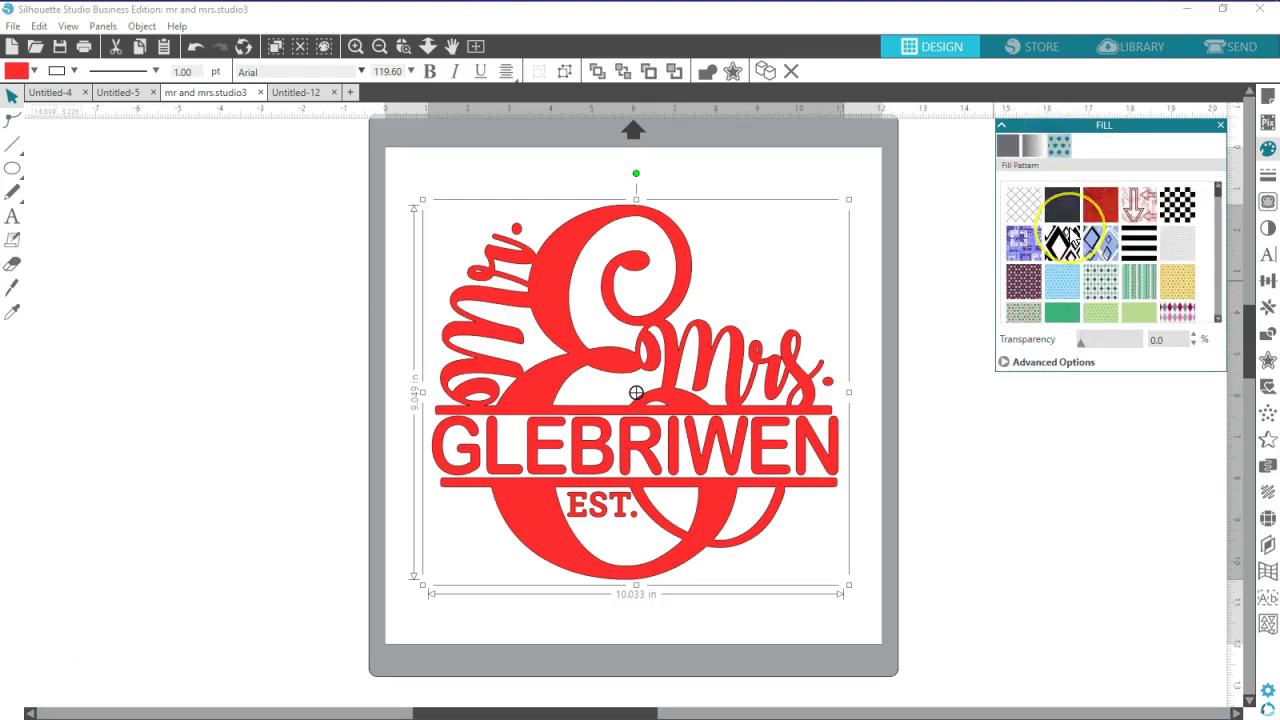
{"action": "scroll", "coordinate": [1073, 242], "scroll_direction": "down", "scroll_amount": 5}
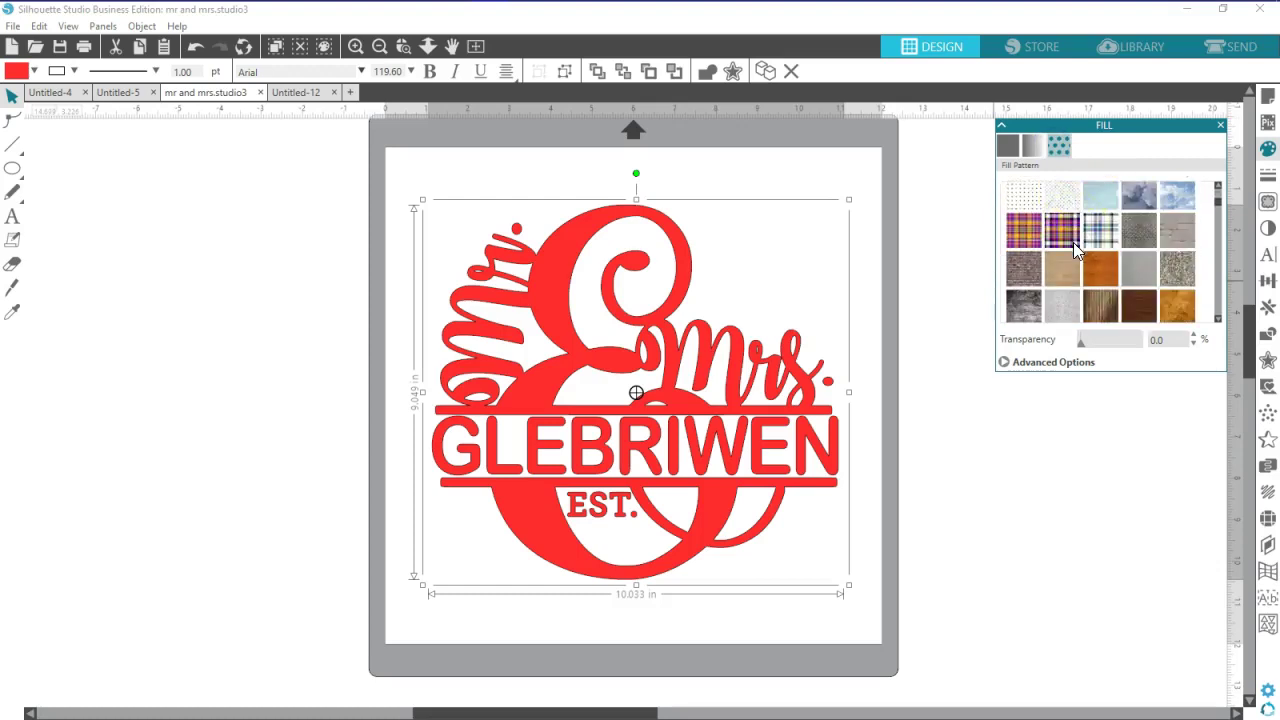
{"action": "scroll", "coordinate": [1073, 242], "scroll_direction": "down", "scroll_amount": 1}
{"action": "scroll", "coordinate": [1073, 242], "scroll_direction": "up", "scroll_amount": 1}
{"action": "scroll", "coordinate": [1103, 258], "scroll_direction": "down", "scroll_amount": 2}
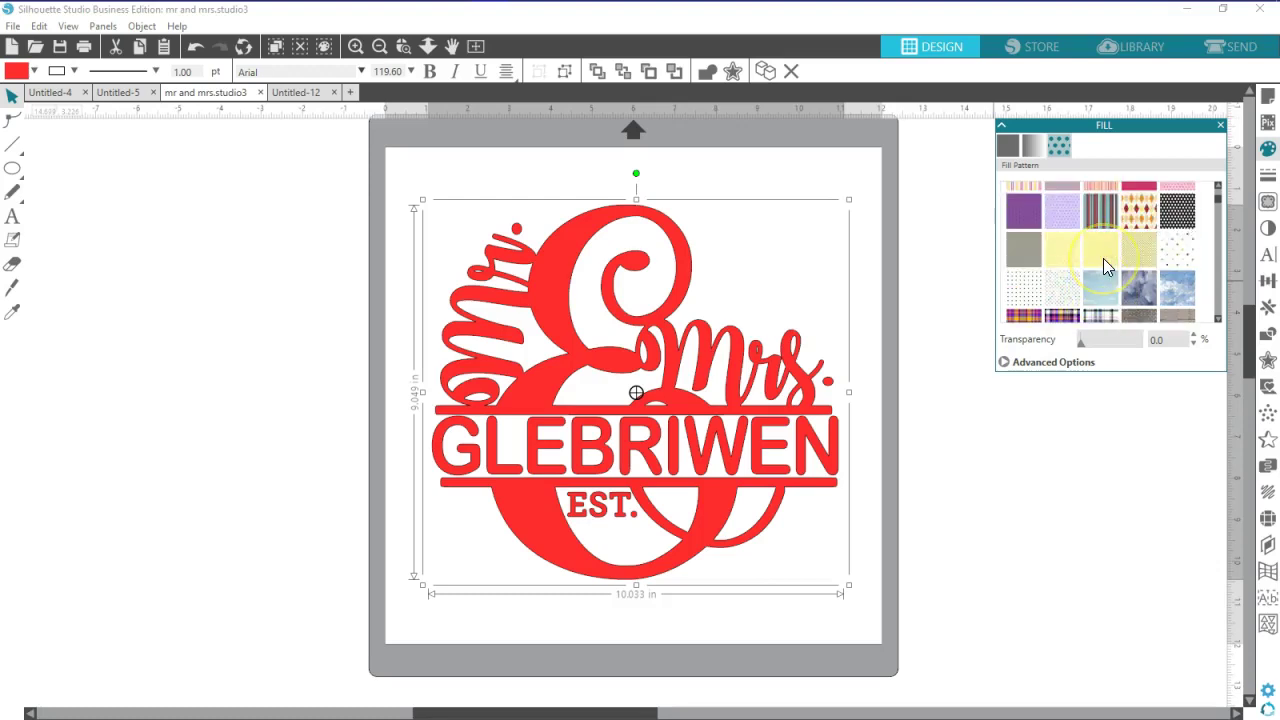
{"action": "scroll", "coordinate": [1103, 258], "scroll_direction": "up", "scroll_amount": 2}
{"action": "scroll", "coordinate": [1105, 265], "scroll_direction": "up", "scroll_amount": 6}
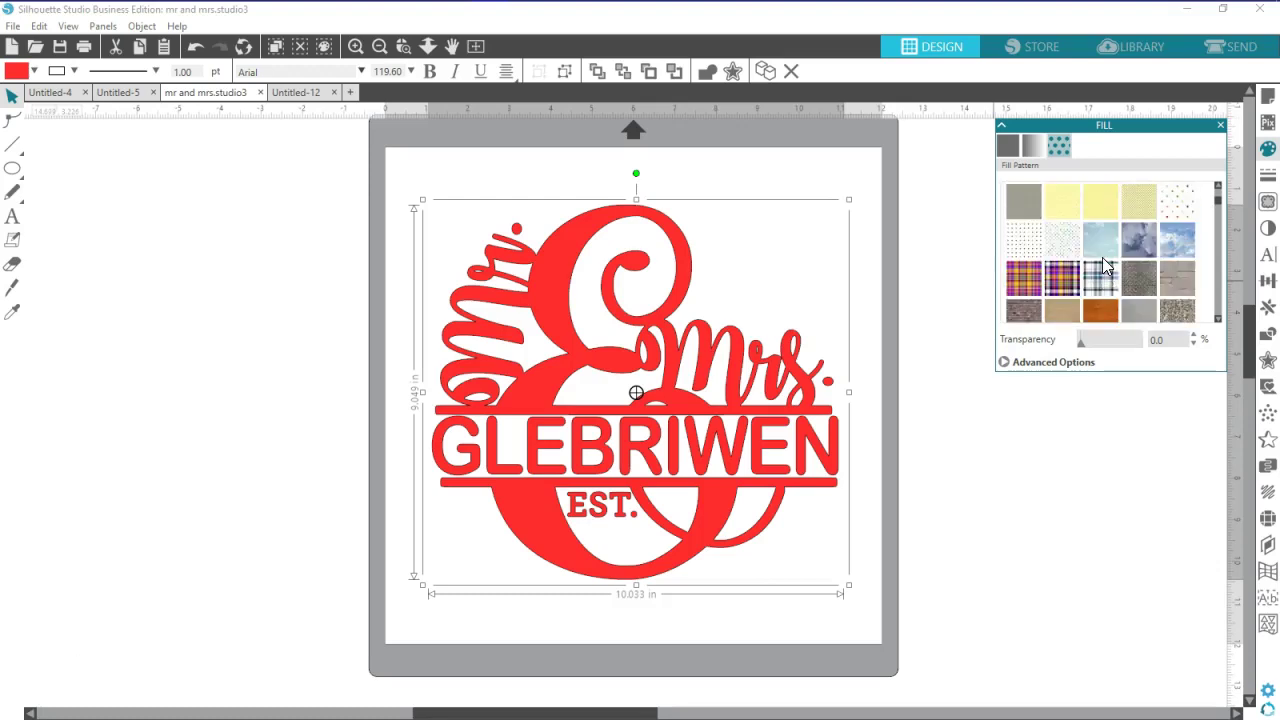
{"action": "scroll", "coordinate": [1101, 258], "scroll_direction": "down", "scroll_amount": 8}
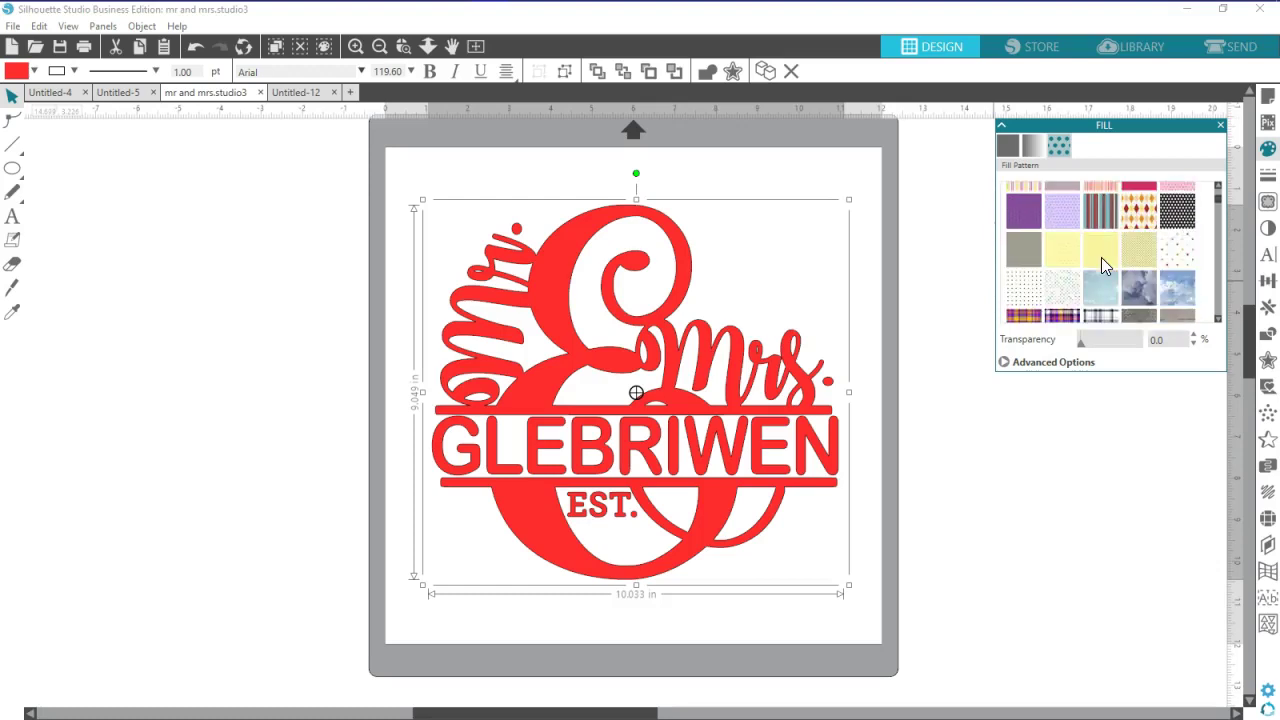
{"action": "scroll", "coordinate": [1101, 258], "scroll_direction": "down", "scroll_amount": 8}
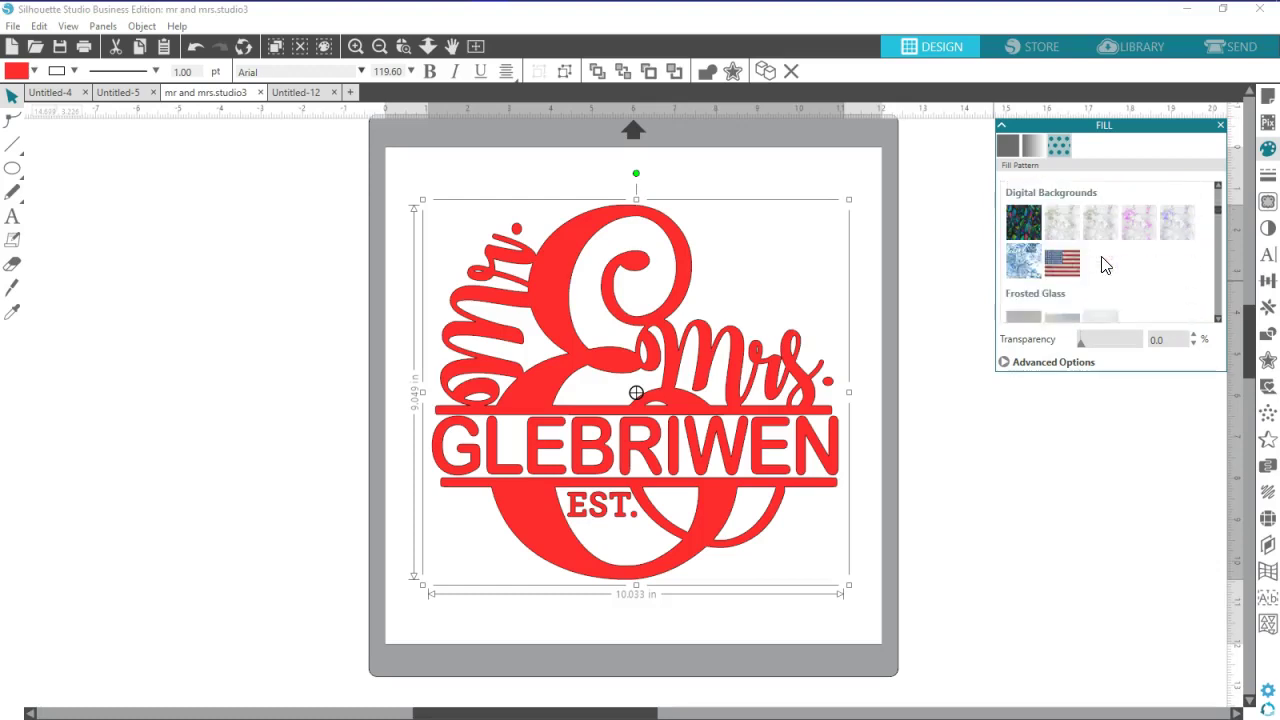
{"action": "scroll", "coordinate": [1101, 256], "scroll_direction": "down", "scroll_amount": 10}
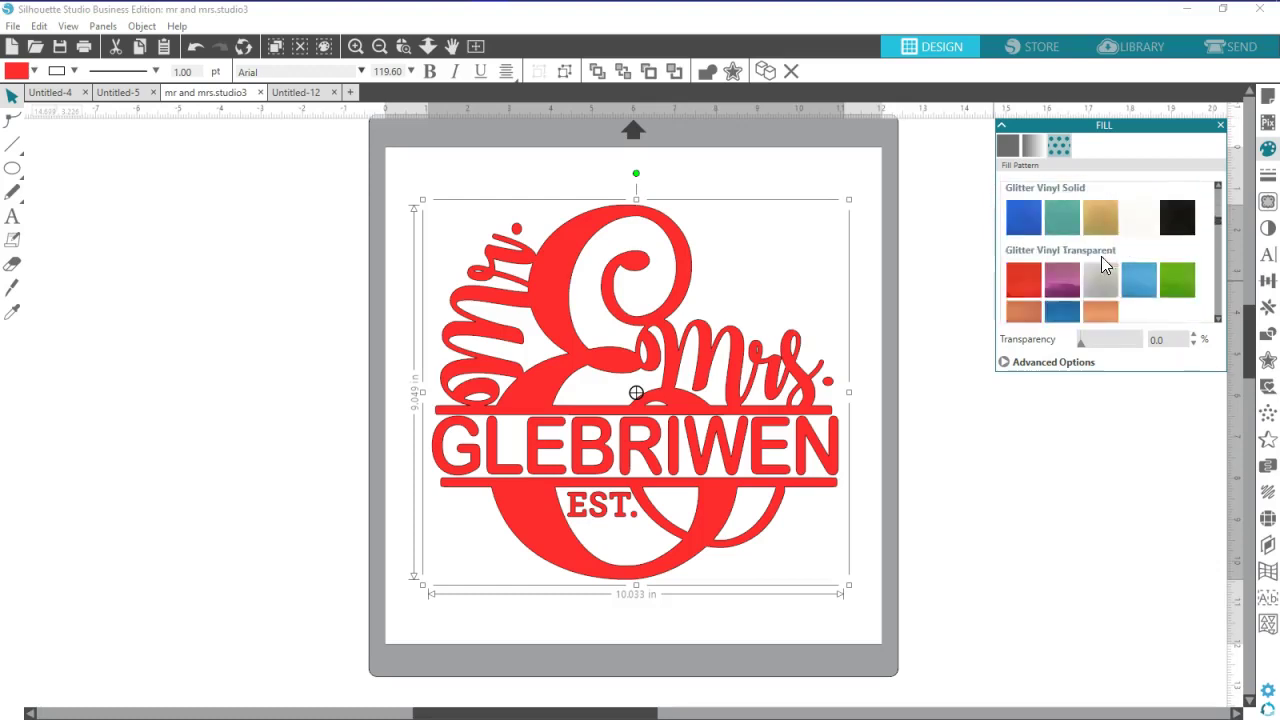
{"action": "scroll", "coordinate": [1101, 256], "scroll_direction": "up", "scroll_amount": 8}
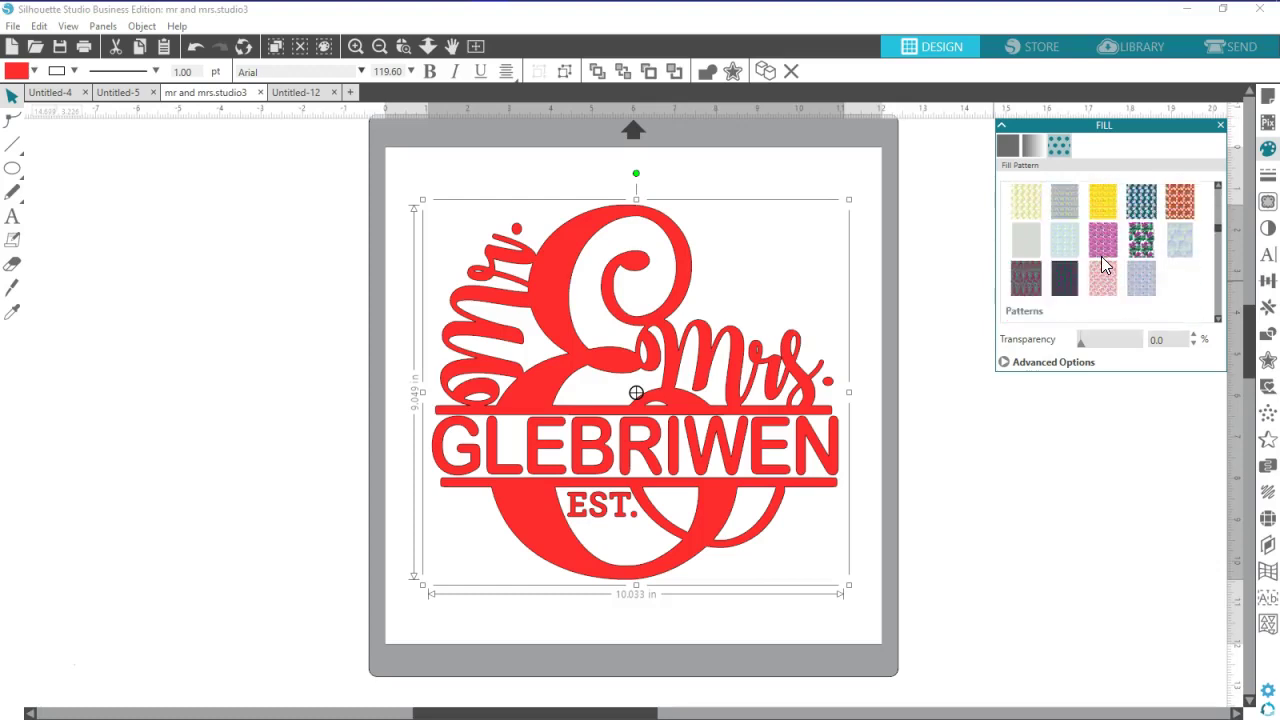
{"action": "scroll", "coordinate": [1101, 256], "scroll_direction": "up", "scroll_amount": 8}
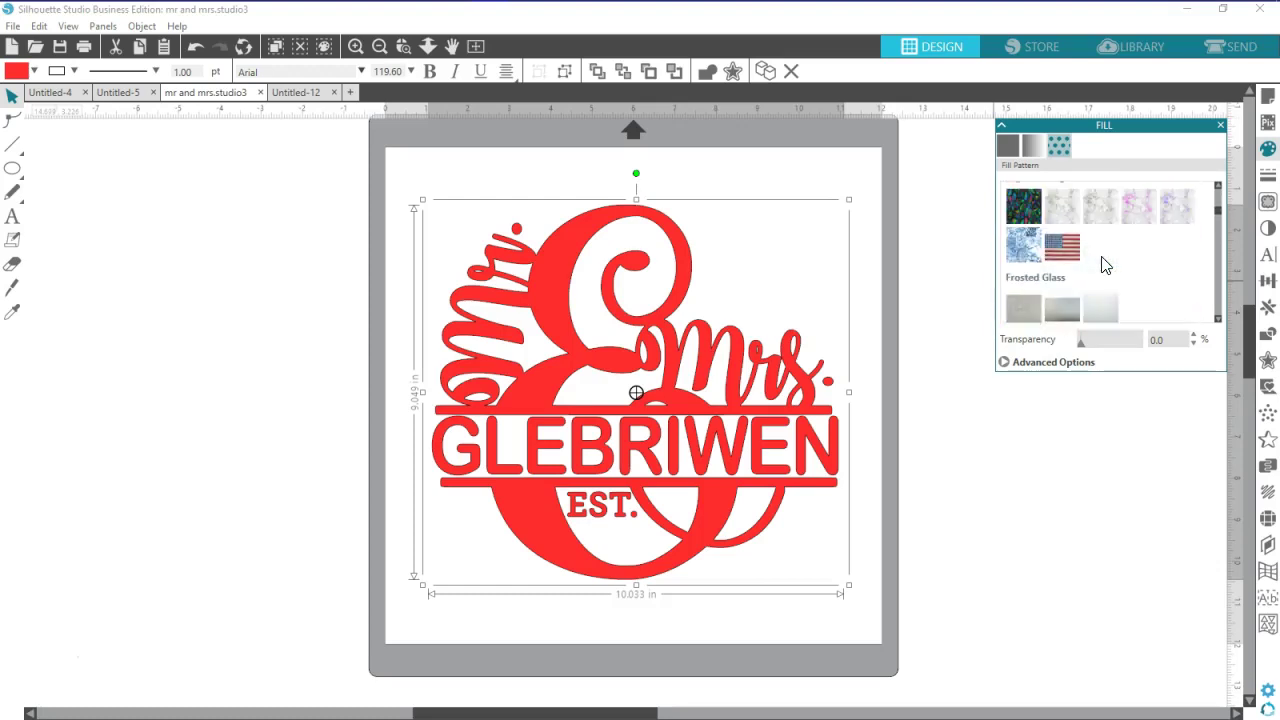
{"action": "left_click", "coordinate": [1037, 170]}
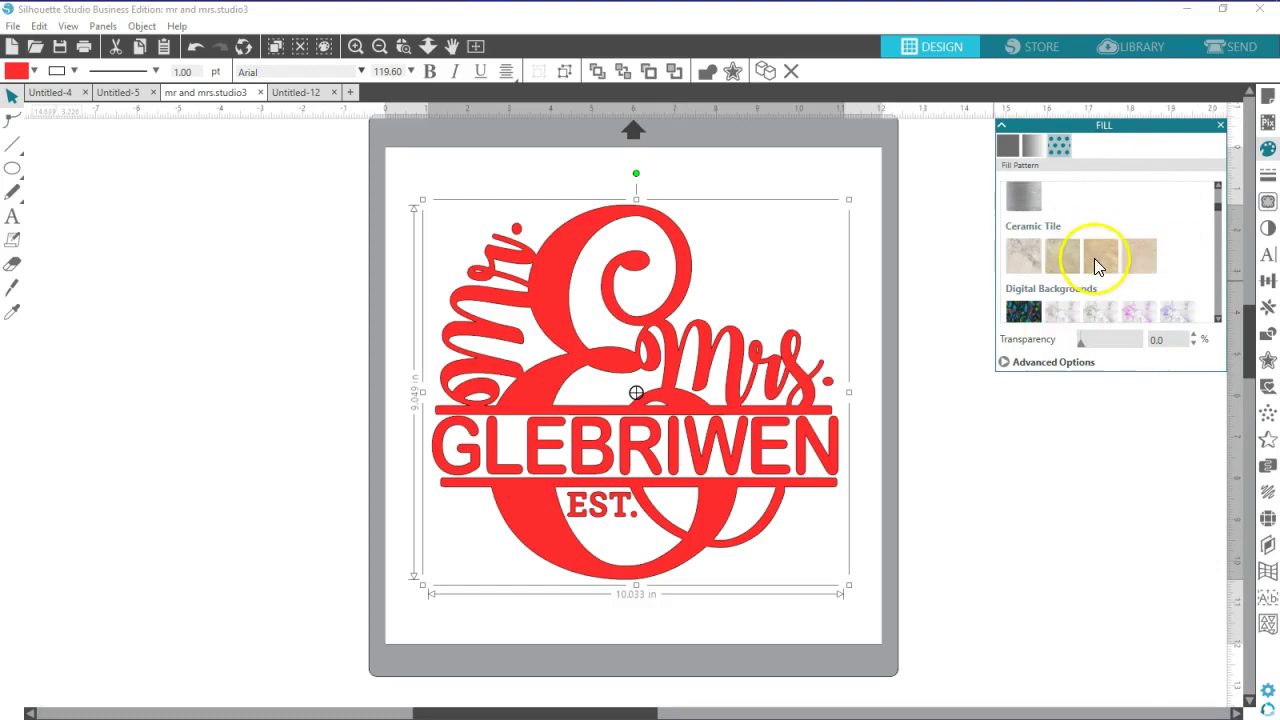
{"action": "left_click", "coordinate": [1220, 126]}
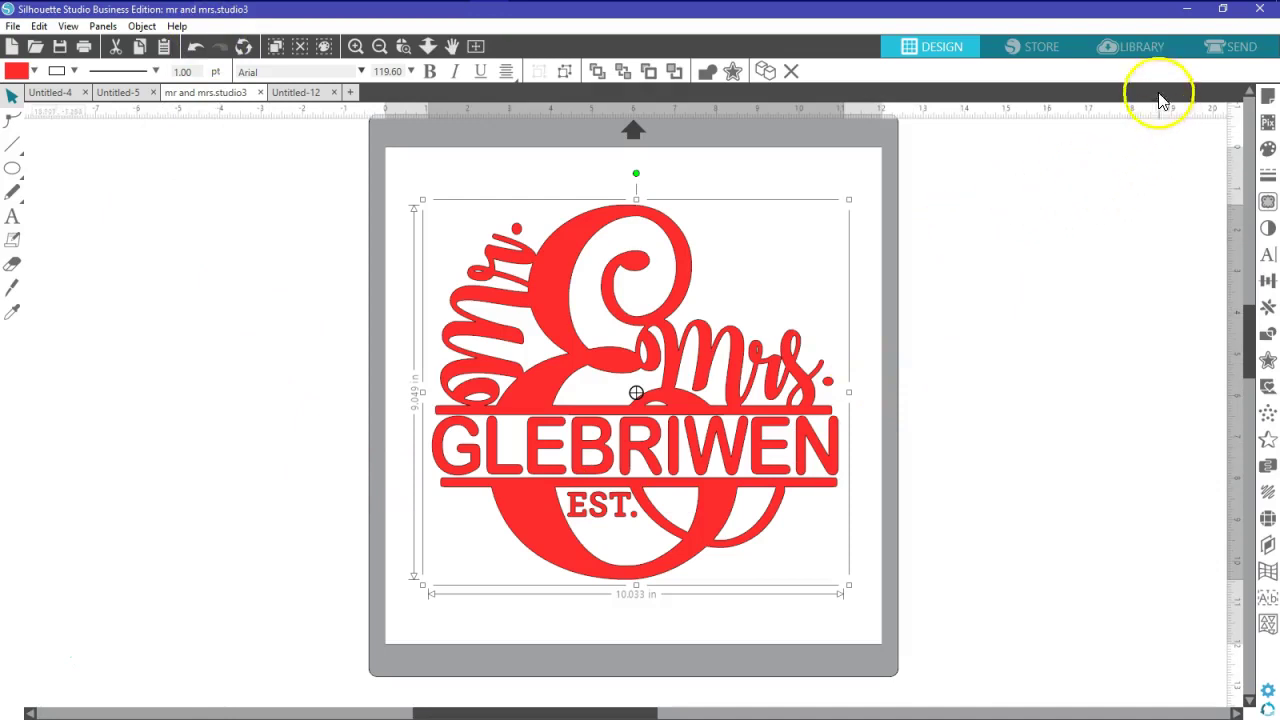
- Compare the cloud library's Patterns subfolders with the pattern groups offered as fills for the design
{"action": "left_click", "coordinate": [1139, 46]}
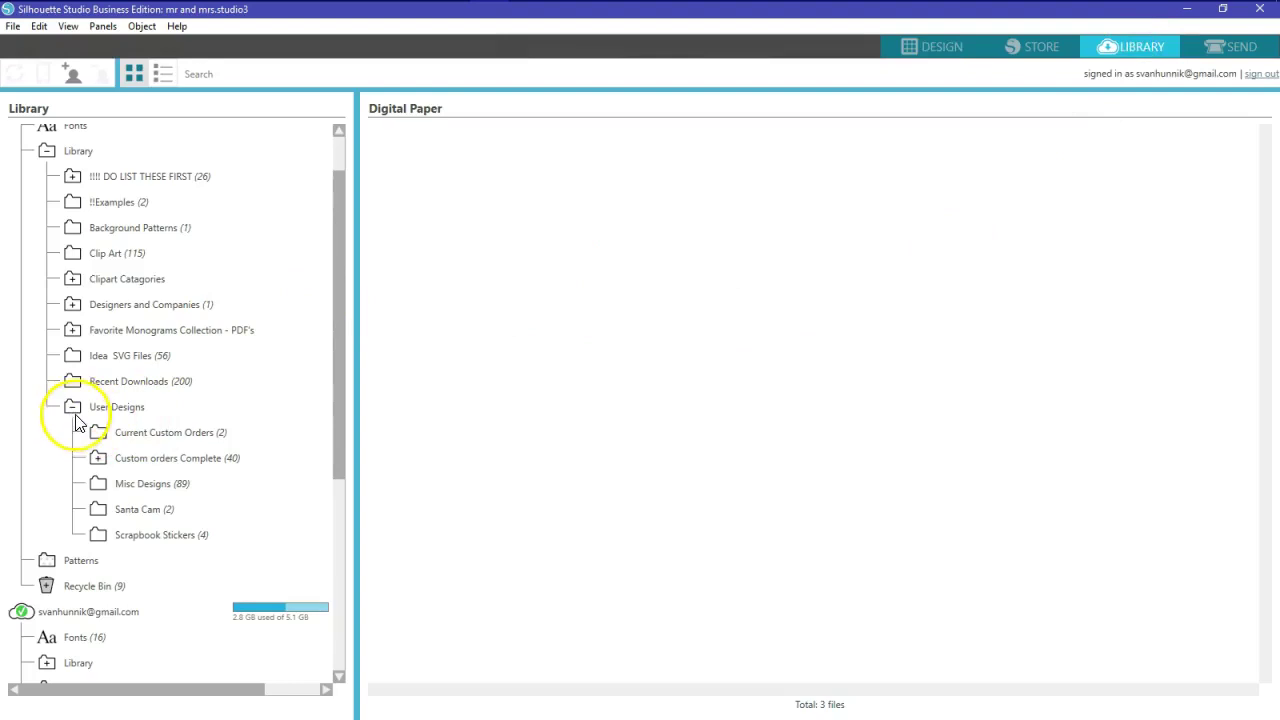
{"action": "left_click_drag", "start_coordinate": [336, 206], "coordinate": [315, 408]}
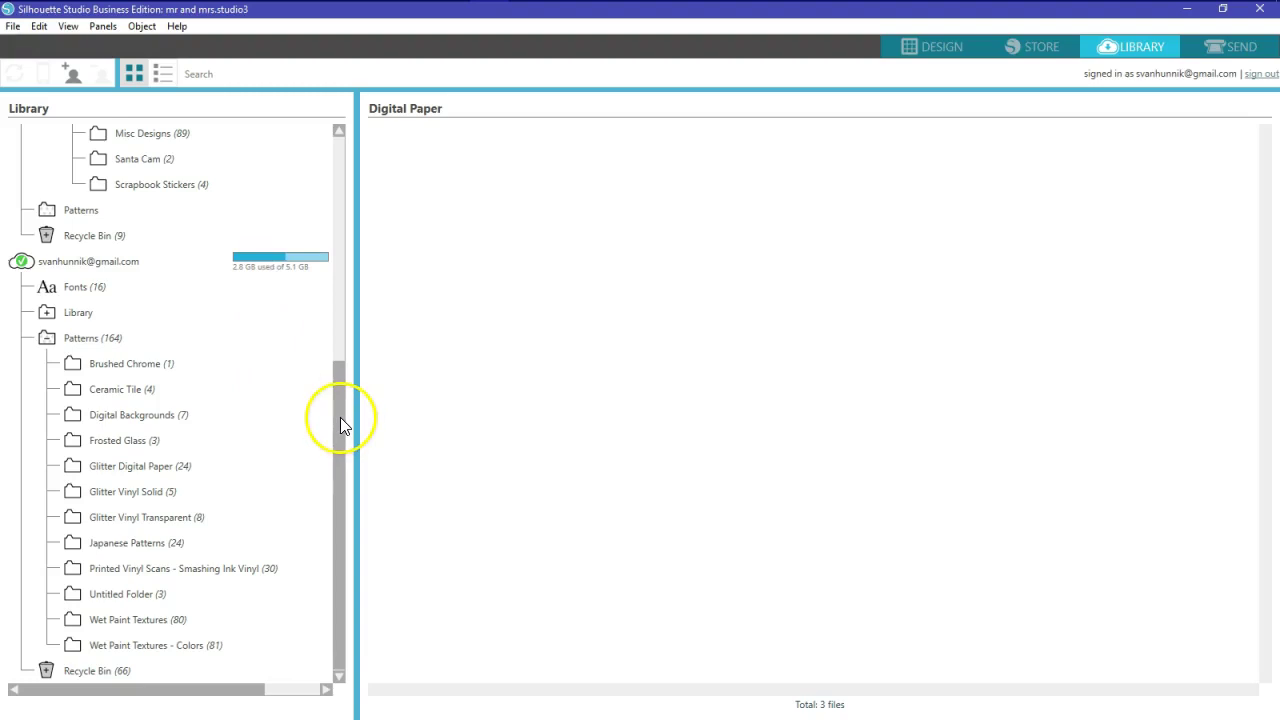
{"action": "left_click", "coordinate": [945, 48]}
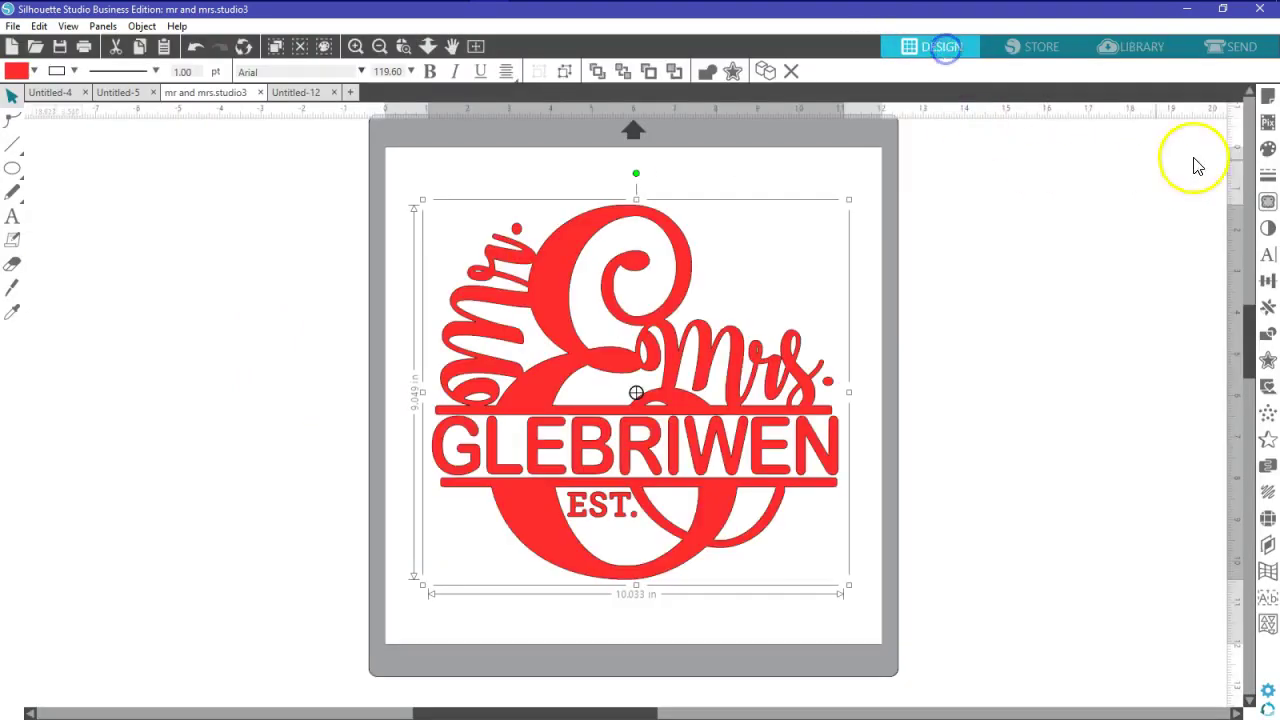
{"action": "left_click", "coordinate": [1266, 148]}
{"action": "left_click", "coordinate": [1062, 148]}
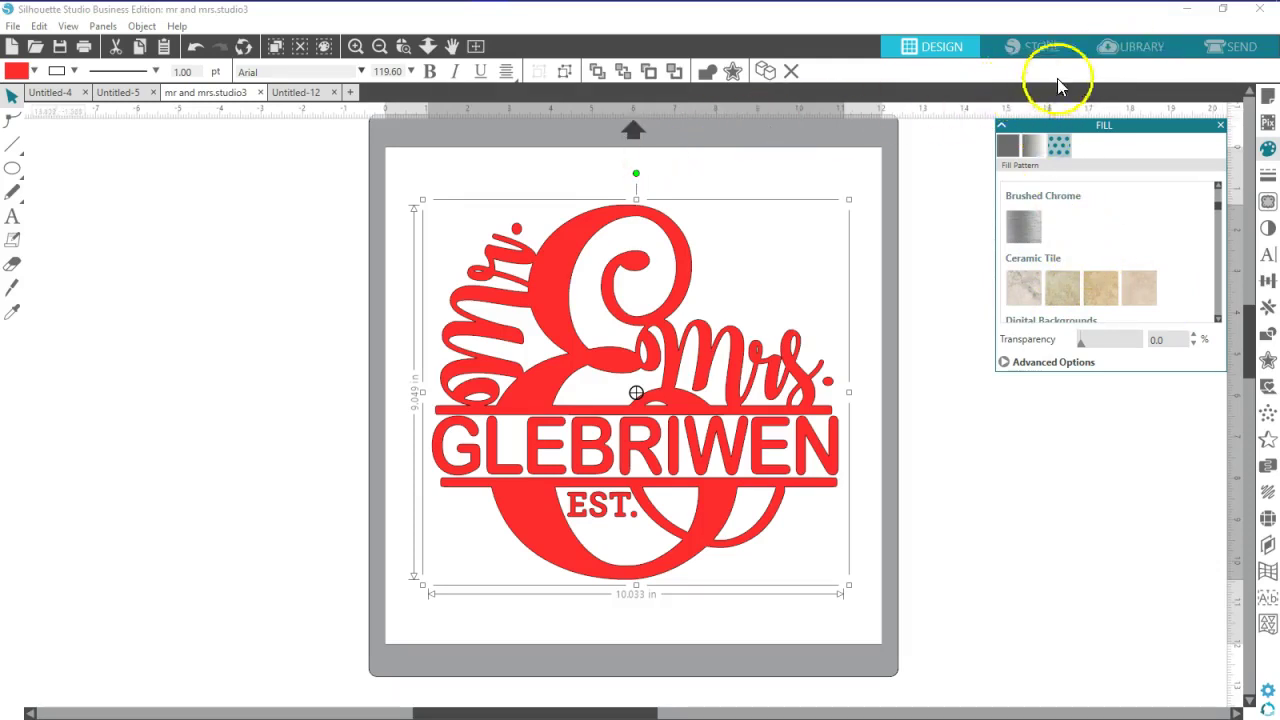
- Create a folder named Digital Paper inside the cloud library's Patterns folder and select it
{"action": "left_click", "coordinate": [1133, 50]}
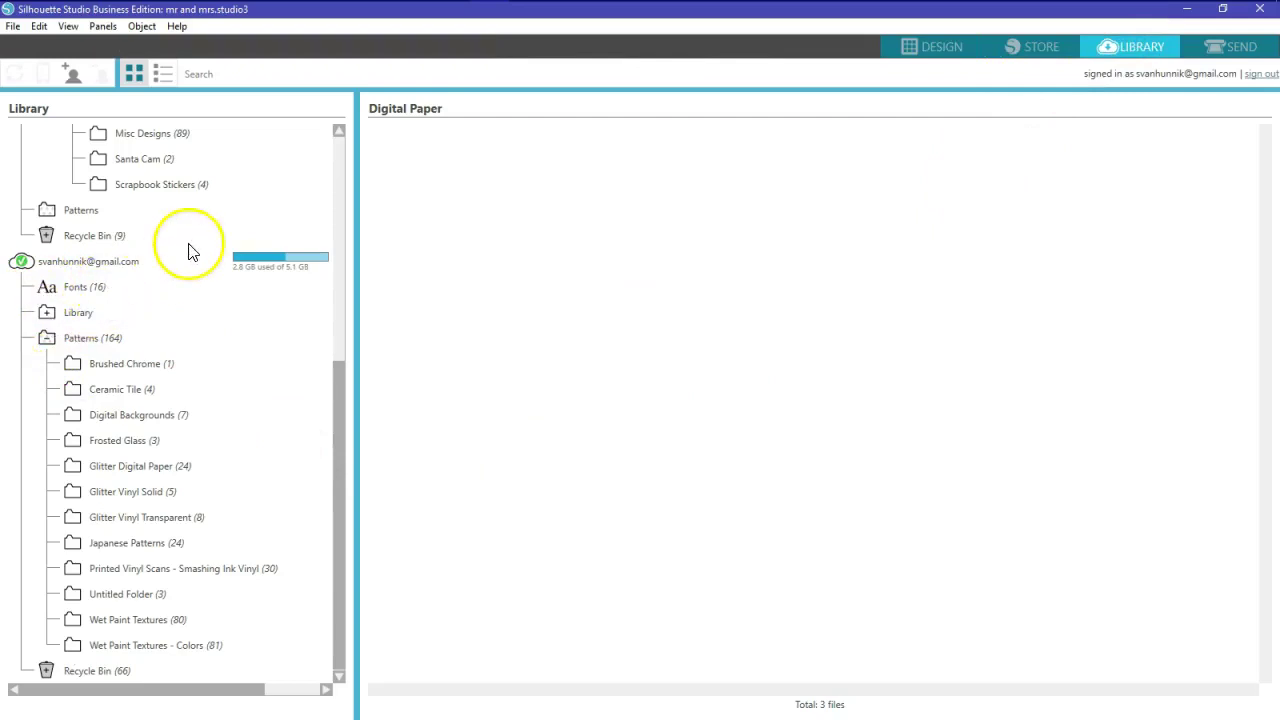
{"action": "left_click_drag", "start_coordinate": [341, 409], "coordinate": [332, 450]}
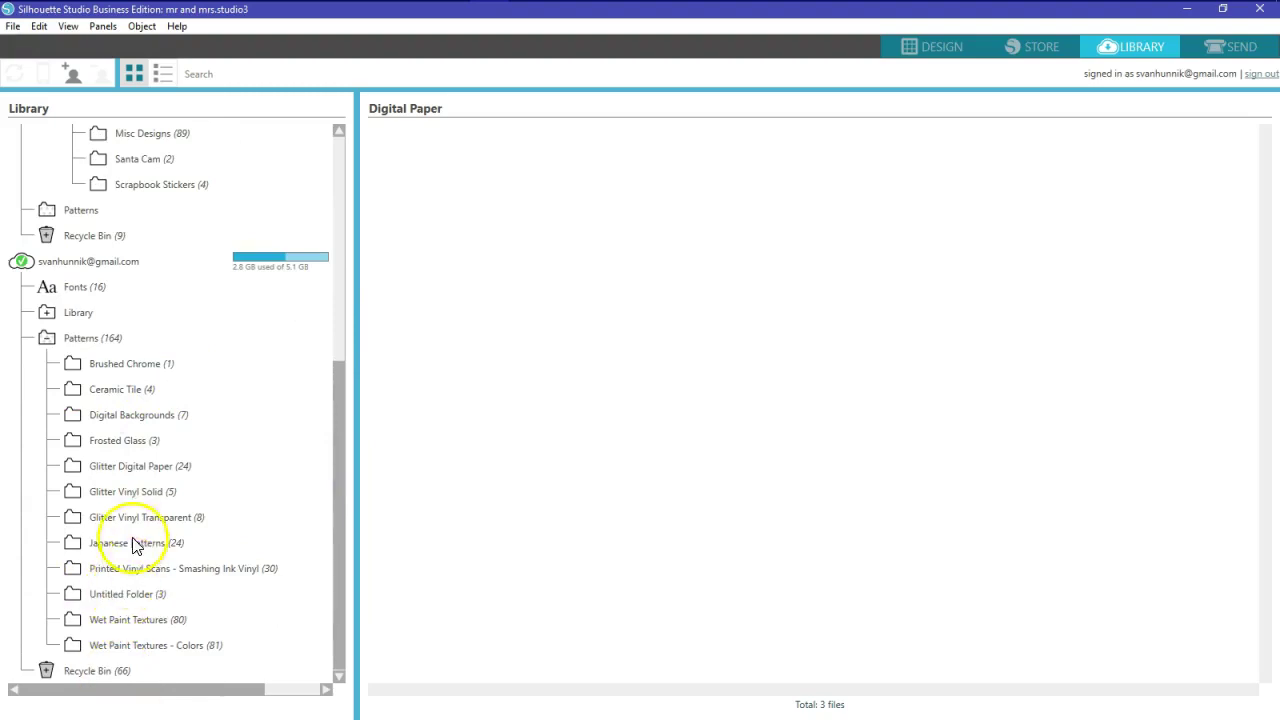
{"action": "right_click", "coordinate": [85, 342]}
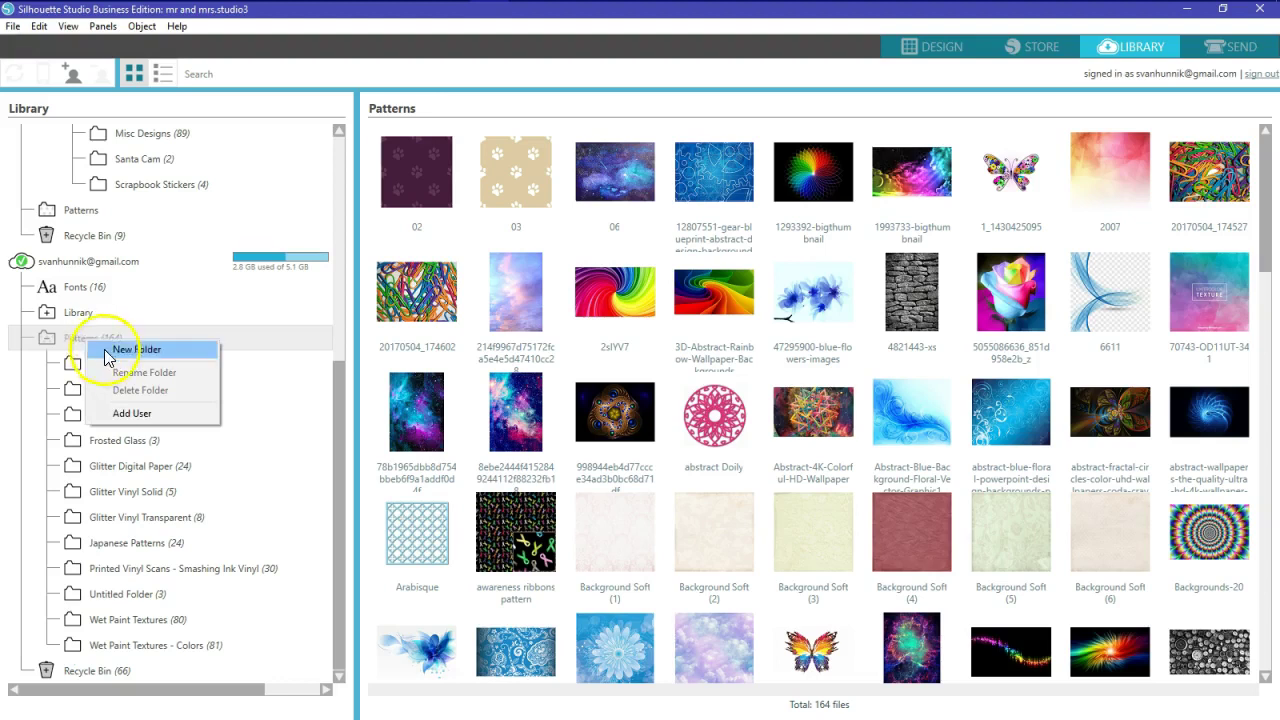
{"action": "left_click", "coordinate": [130, 350]}
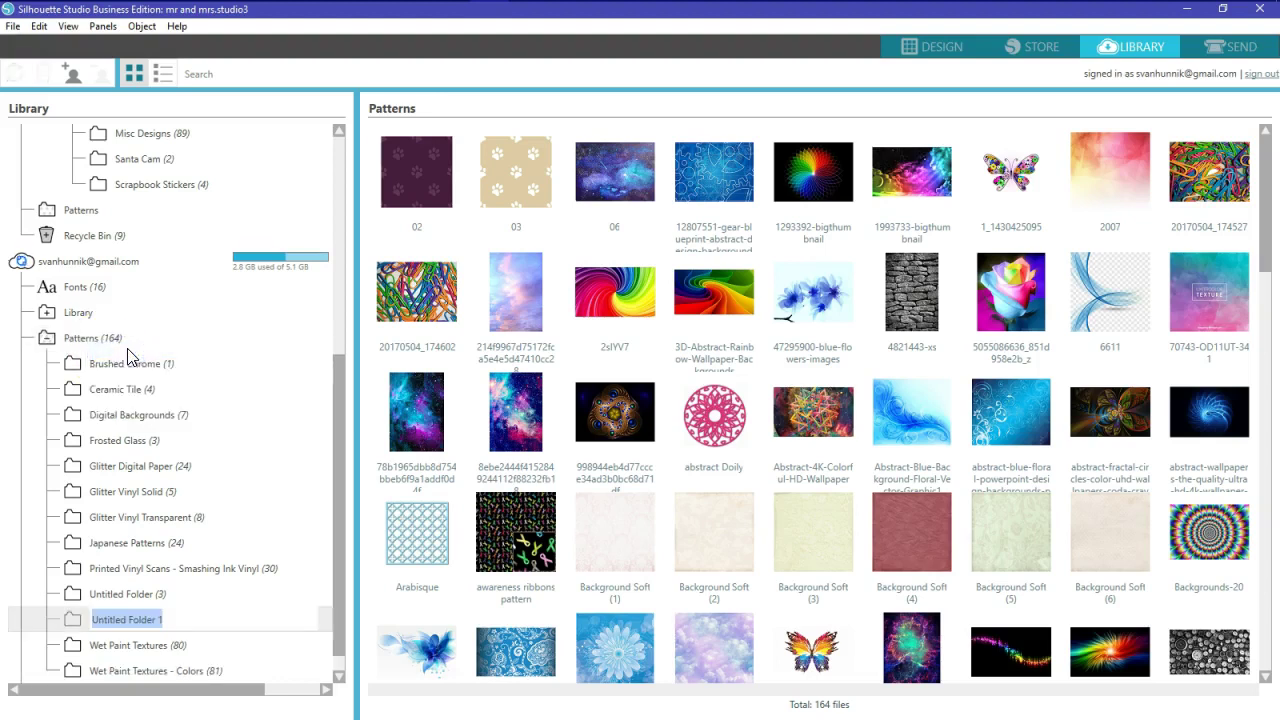
{"action": "type", "text": "Digital Paper"}
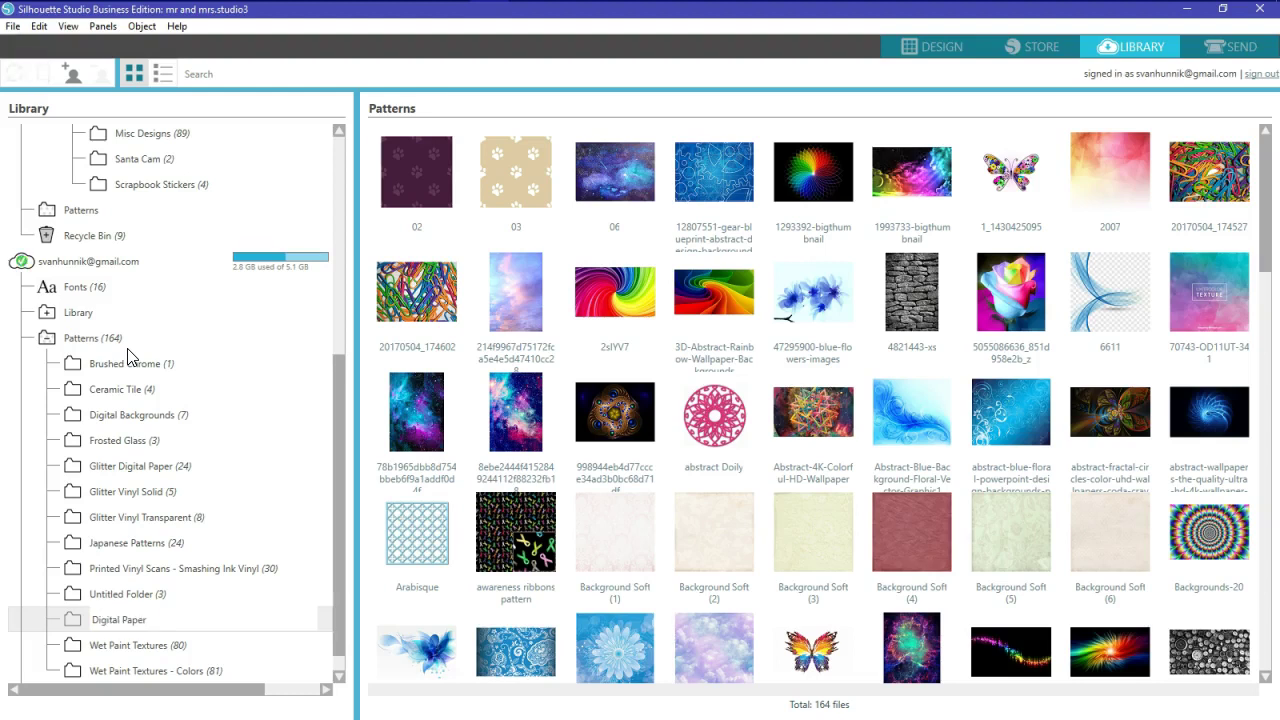
{"action": "key", "text": "Return"}
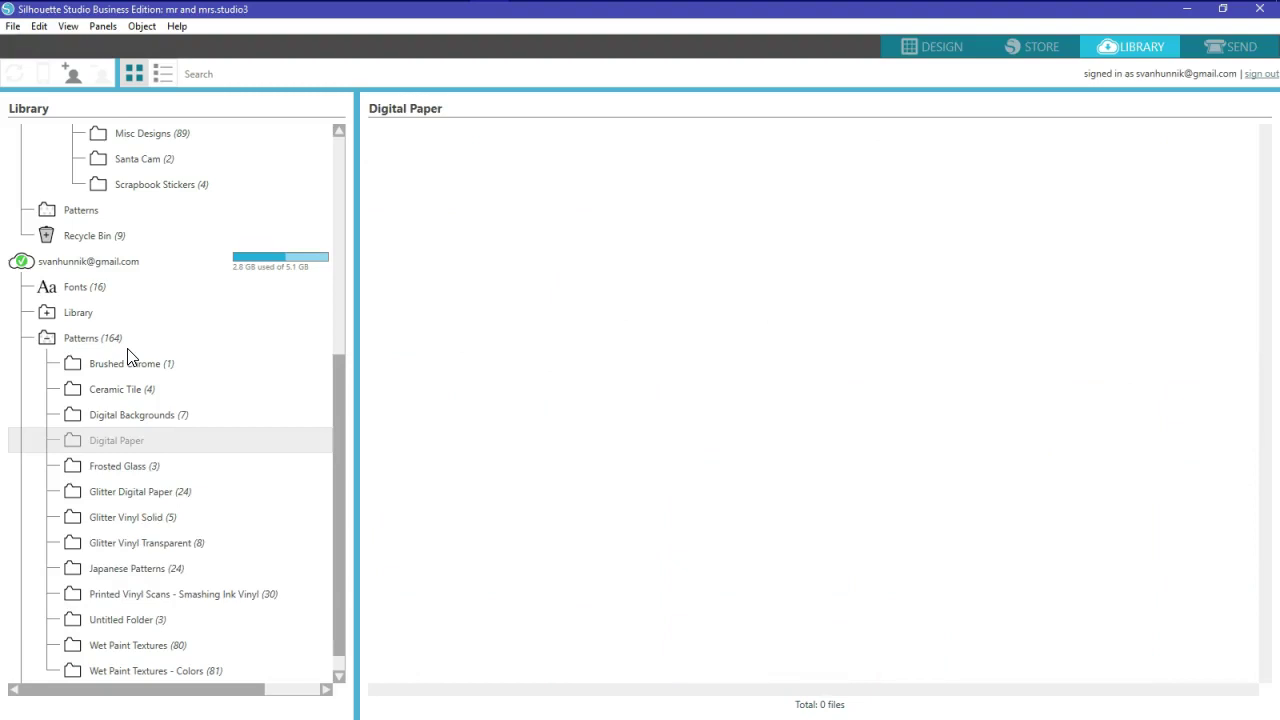
{"action": "left_click", "coordinate": [112, 450]}
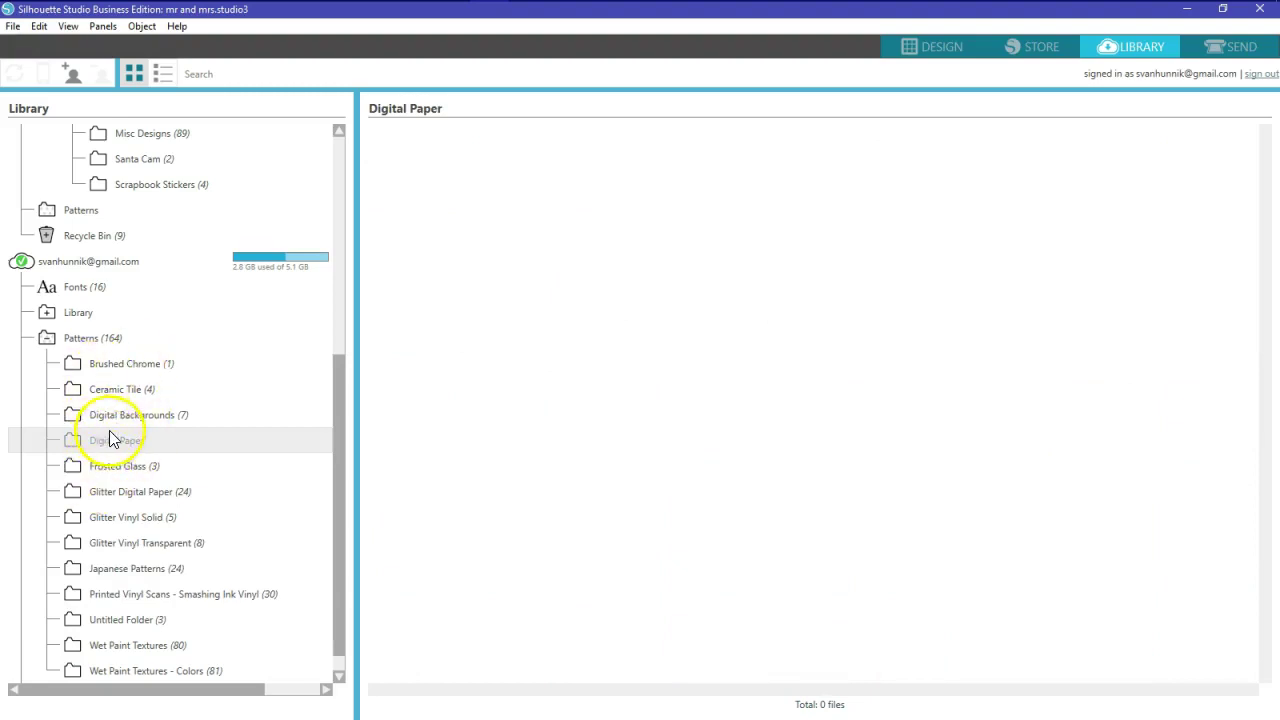
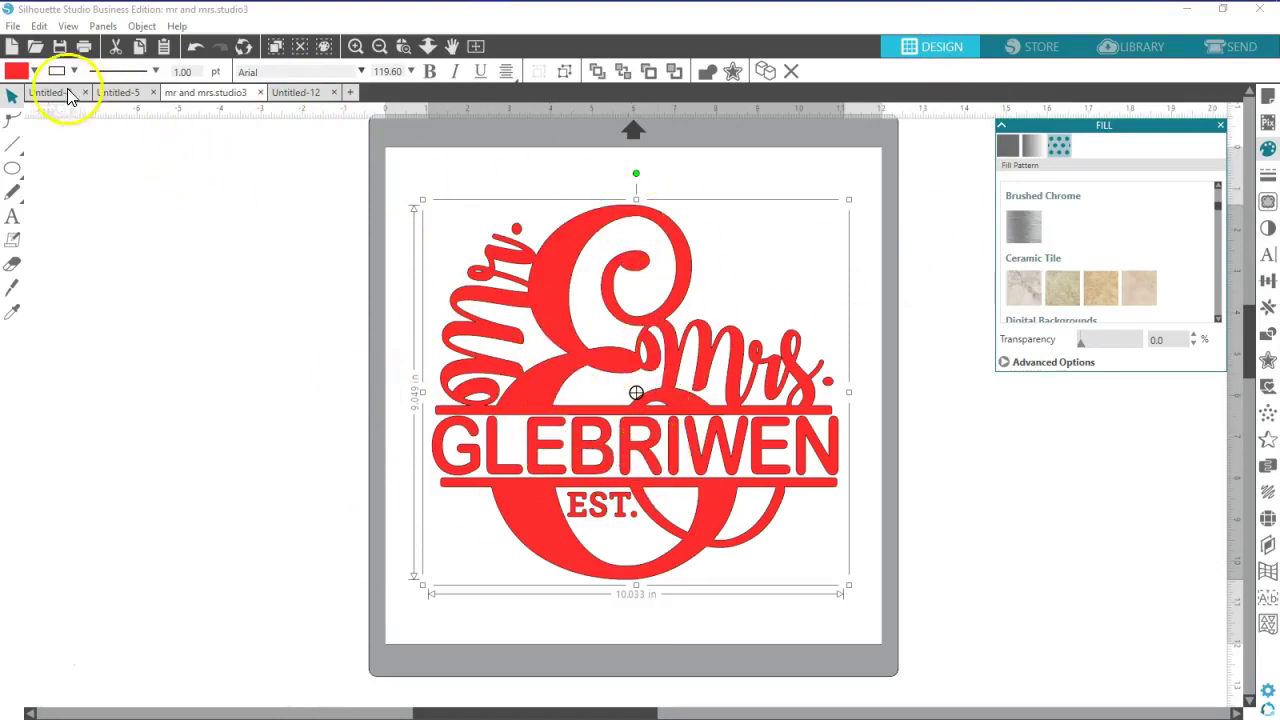
- Make the Mr. and Mrs. design's fill transparent so only its outline remains
{"action": "left_click", "coordinate": [34, 71]}
{"action": "left_click", "coordinate": [146, 112]}
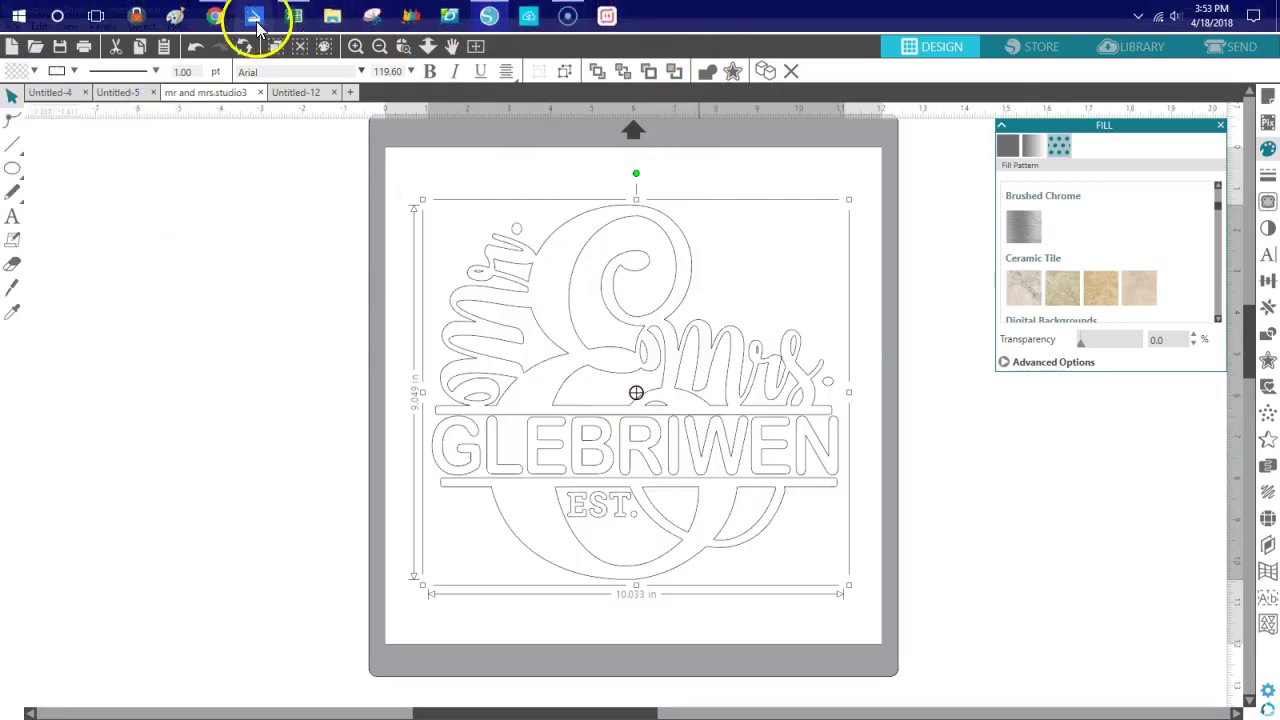
- Switch to Chrome and open the Pixabay Digital Backdrop Images page from the search results for free digital backgrounds
{"action": "left_click", "coordinate": [214, 15]}
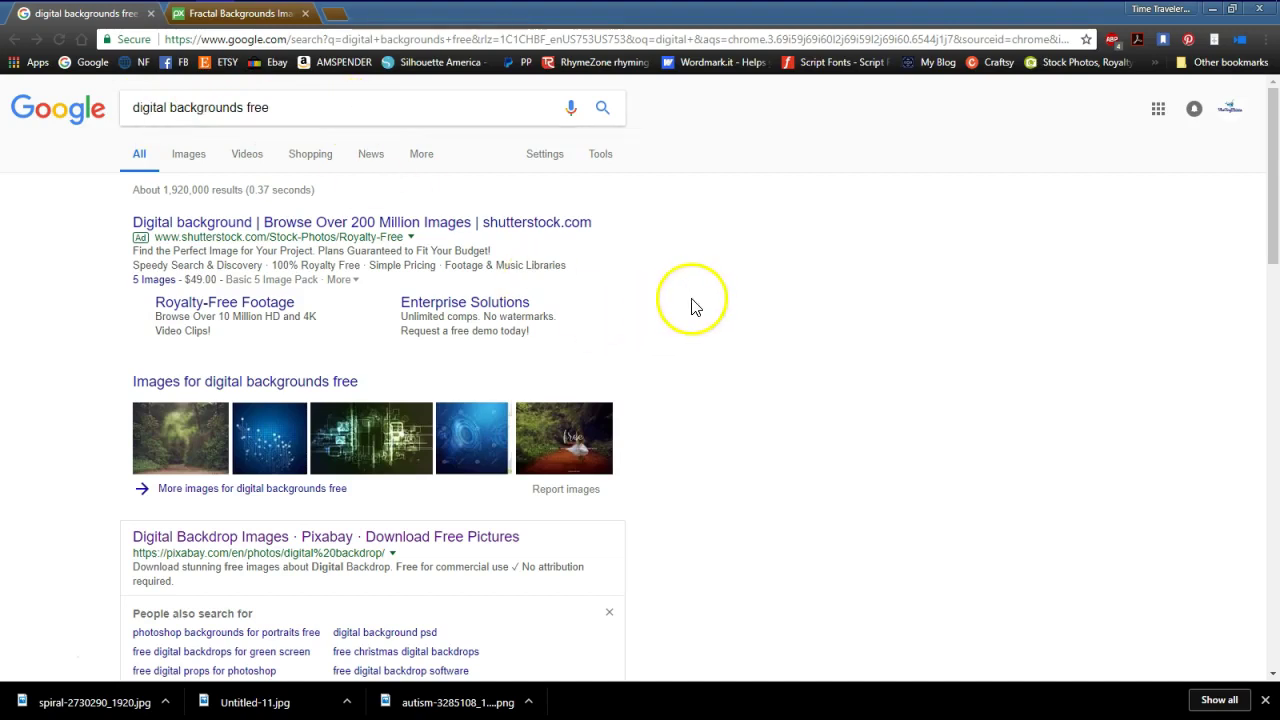
{"action": "scroll", "coordinate": [687, 305], "scroll_direction": "down", "scroll_amount": 3}
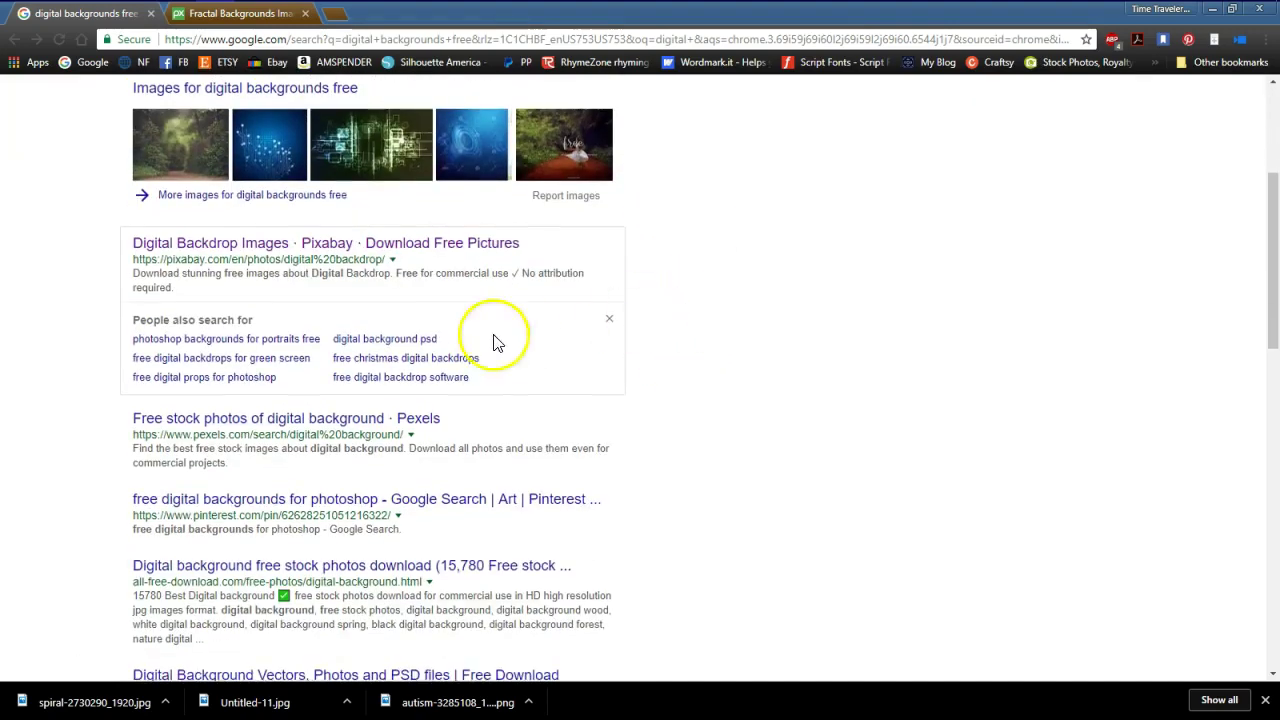
{"action": "left_click", "coordinate": [349, 248]}
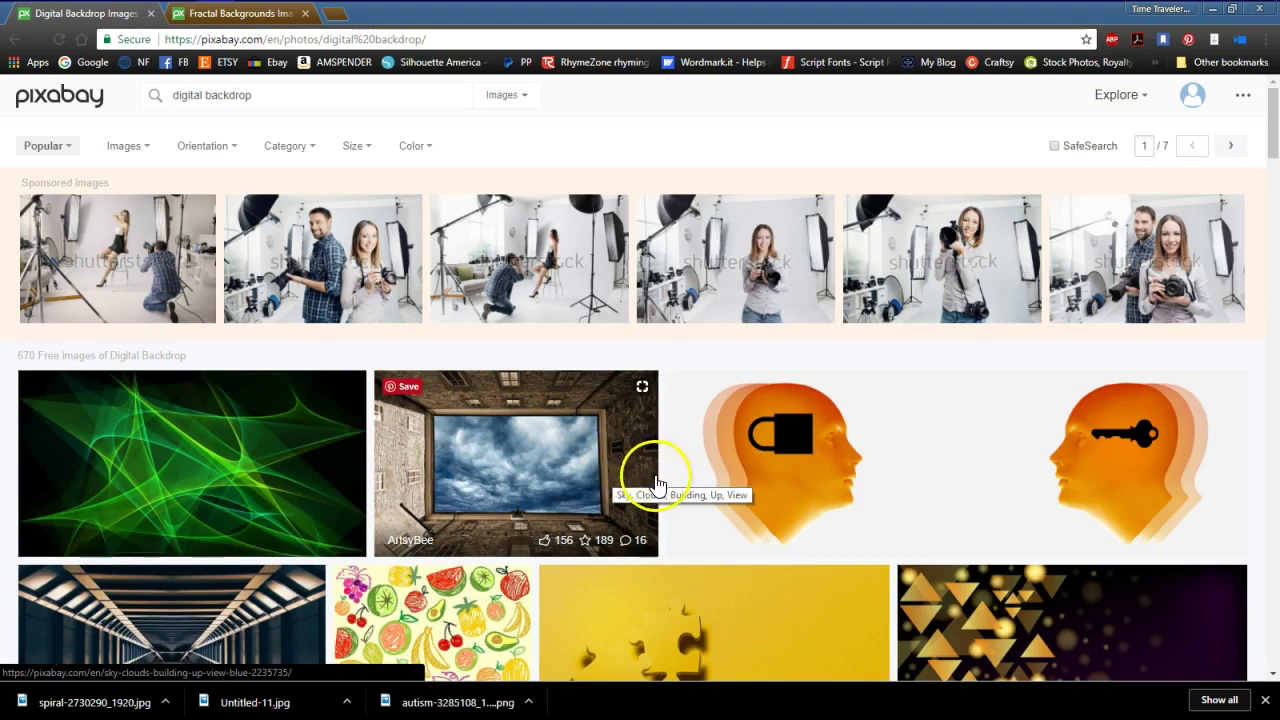
- View a sponsored studio photo's Shutterstock page from the Pixabay results and close that page again
{"action": "scroll", "coordinate": [684, 405], "scroll_direction": "down", "scroll_amount": 2}
{"action": "scroll", "coordinate": [684, 405], "scroll_direction": "down", "scroll_amount": 2}
{"action": "scroll", "coordinate": [651, 420], "scroll_direction": "up", "scroll_amount": 4}
{"action": "left_click", "coordinate": [549, 264]}
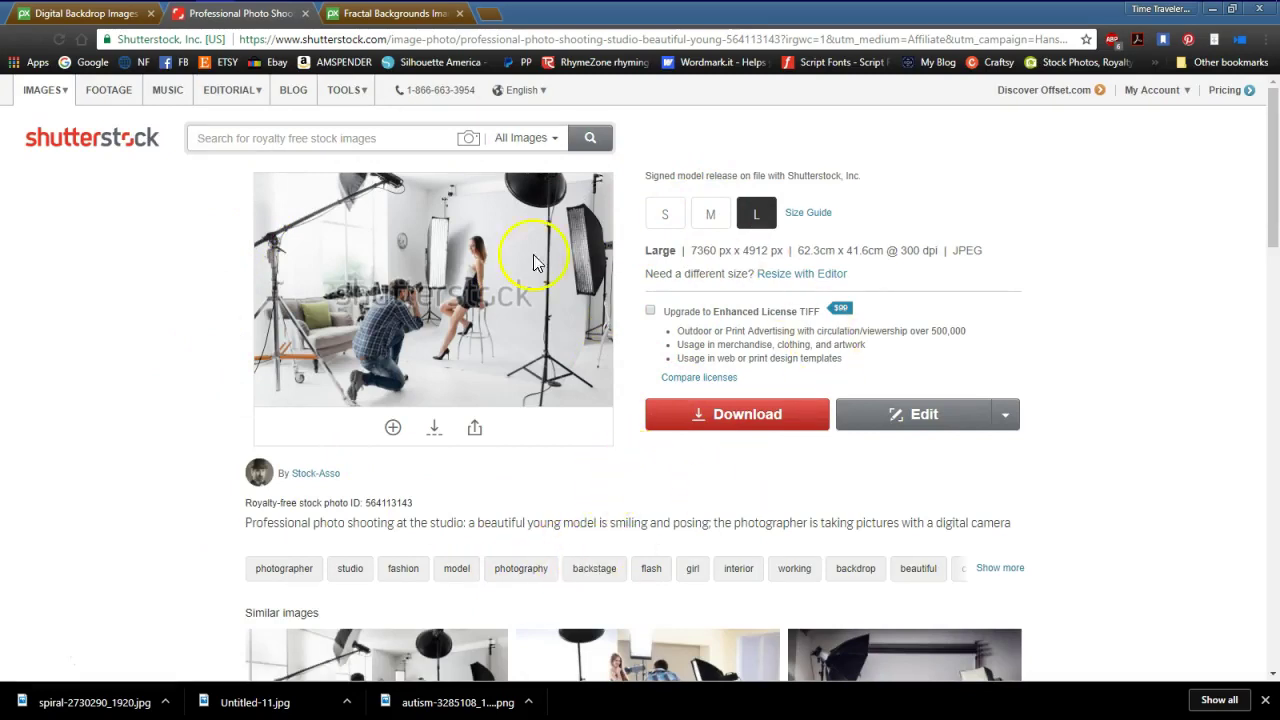
{"action": "left_click", "coordinate": [305, 14]}
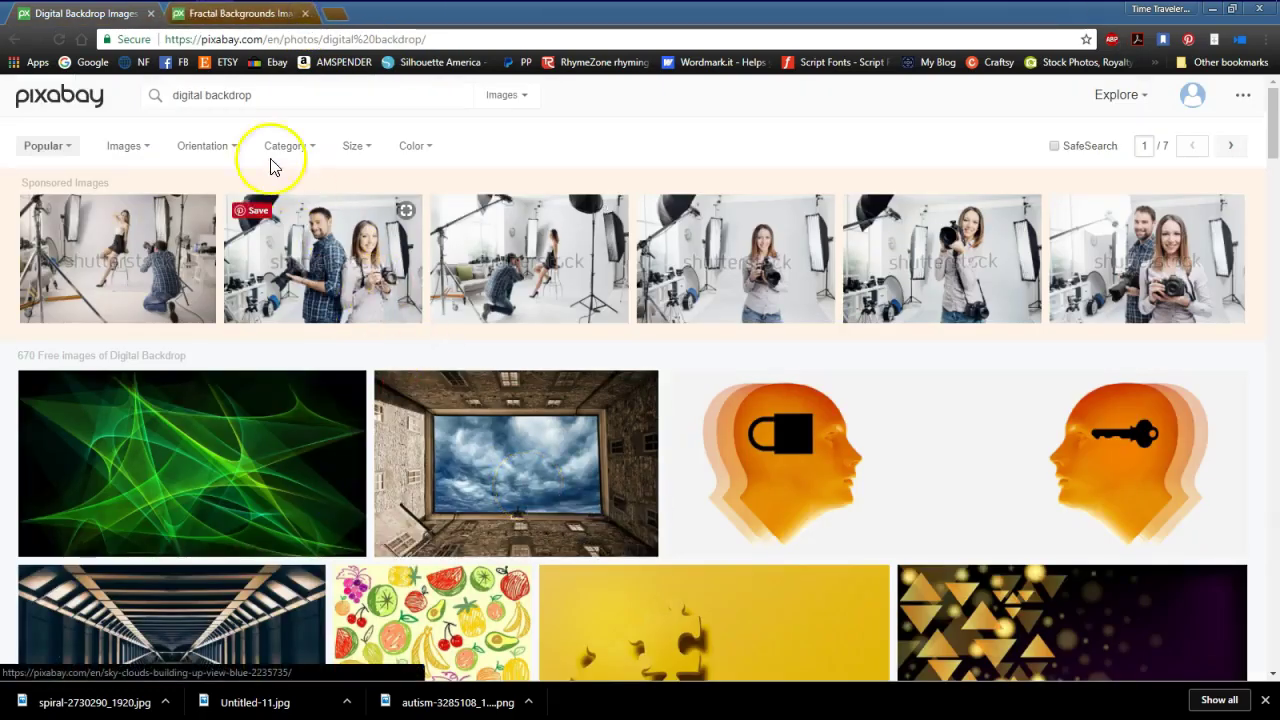
- Browse the free digital backdrop images on Pixabay and open the purple and blue fractal spiral image
{"action": "left_click", "coordinate": [176, 95]}
{"action": "scroll", "coordinate": [662, 483], "scroll_direction": "down", "scroll_amount": 6}
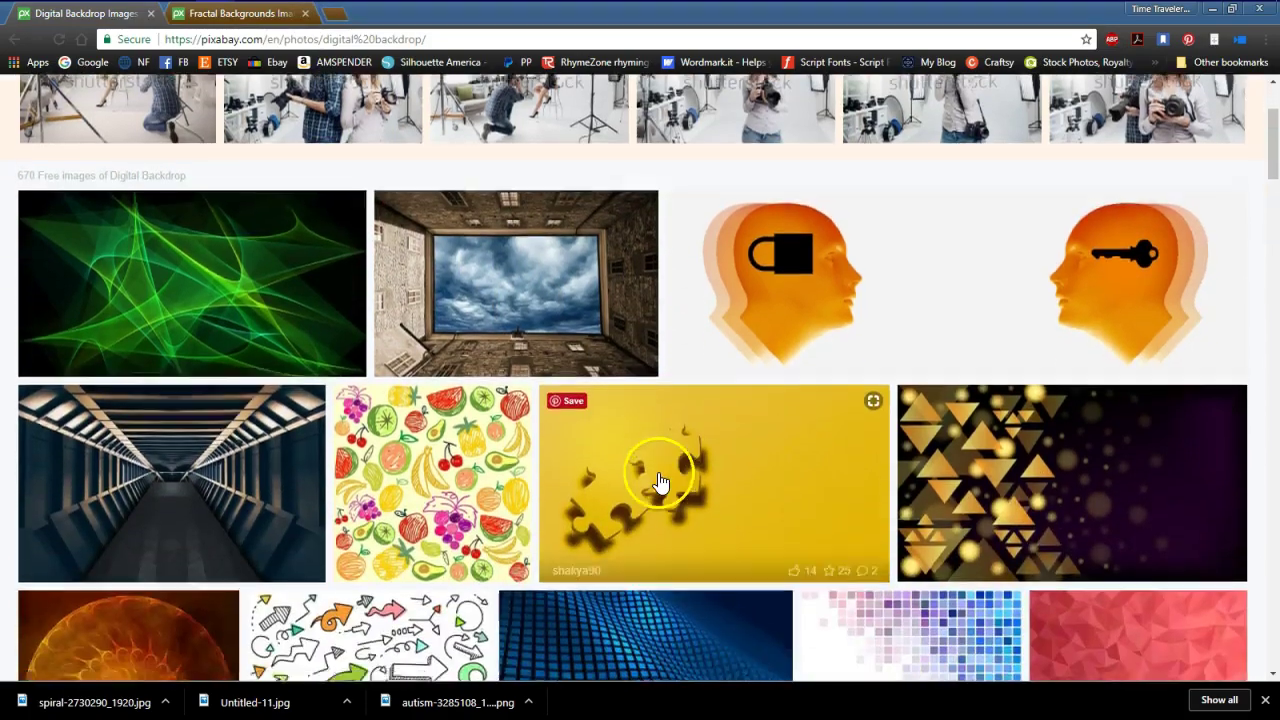
{"action": "scroll", "coordinate": [660, 483], "scroll_direction": "down", "scroll_amount": 8}
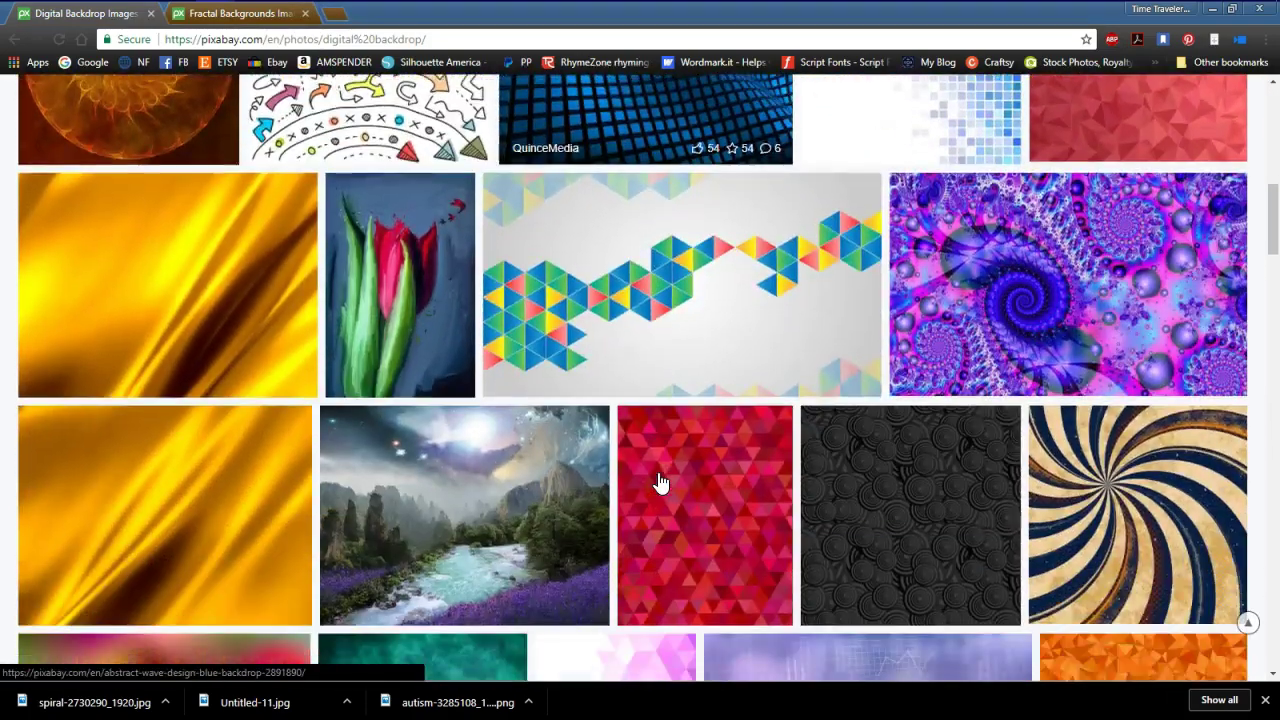
{"action": "scroll", "coordinate": [660, 483], "scroll_direction": "down", "scroll_amount": 9}
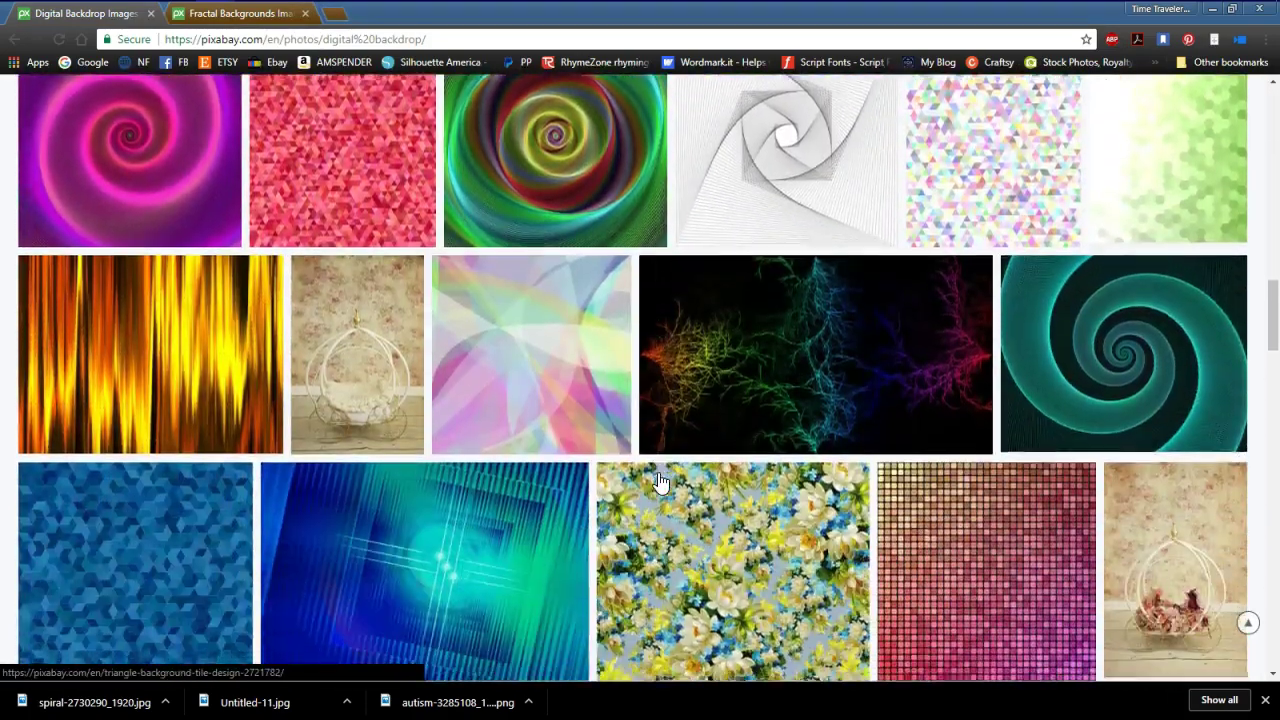
{"action": "scroll", "coordinate": [894, 505], "scroll_direction": "up", "scroll_amount": 9}
{"action": "scroll", "coordinate": [897, 503], "scroll_direction": "up", "scroll_amount": 9}
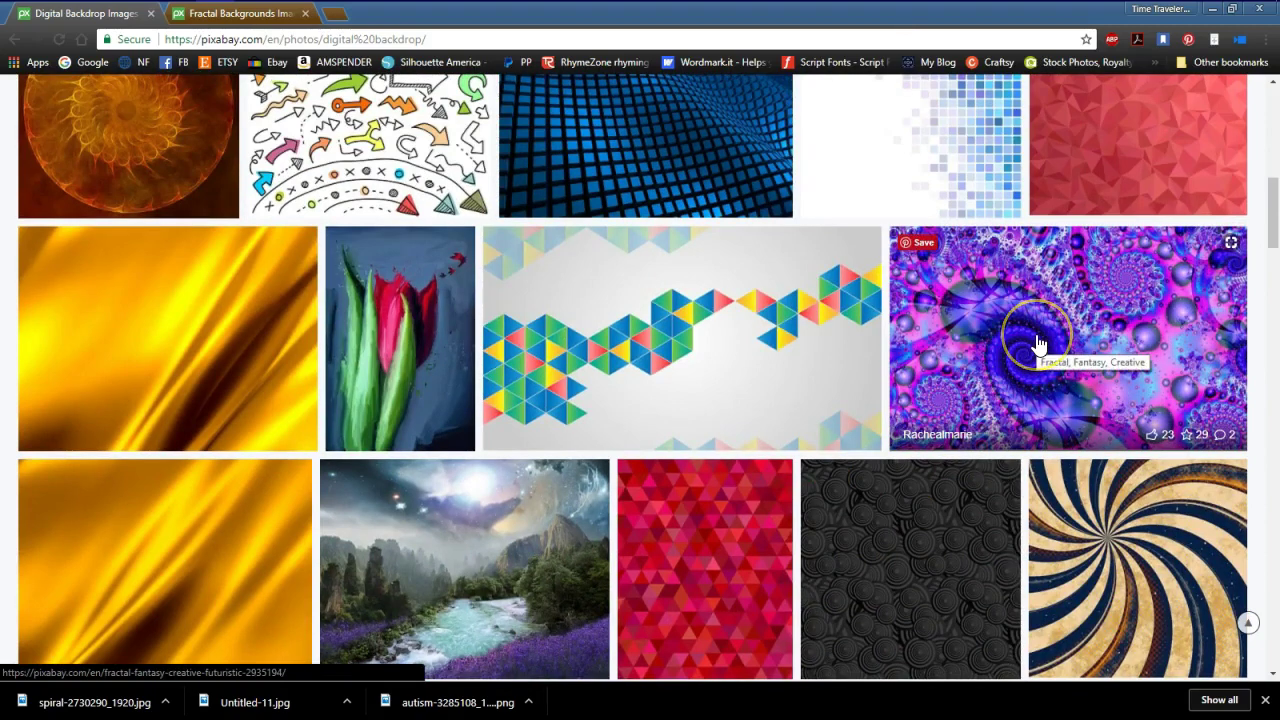
{"action": "left_click", "coordinate": [1037, 336]}
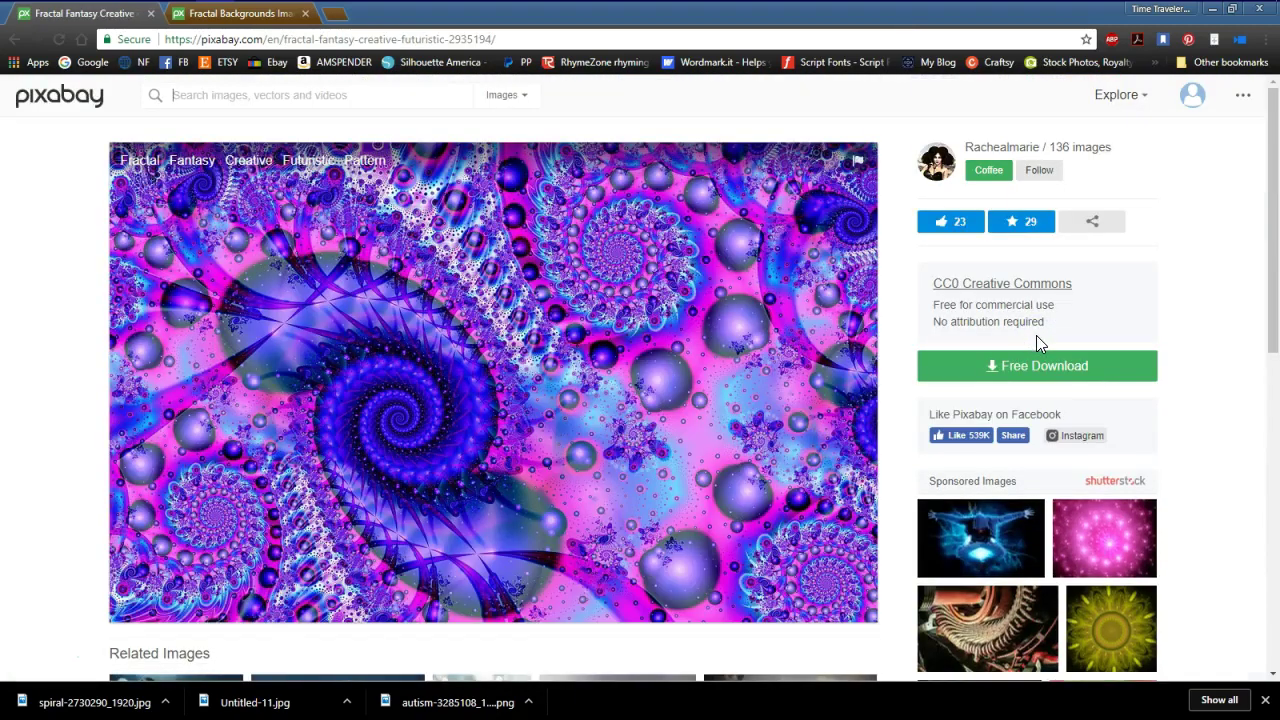
- Download the fractal spiral image at 1920×1200 and save it as fractal-2935194_1920.jpg in the Pixabay Designs folder
{"action": "left_click", "coordinate": [885, 326]}
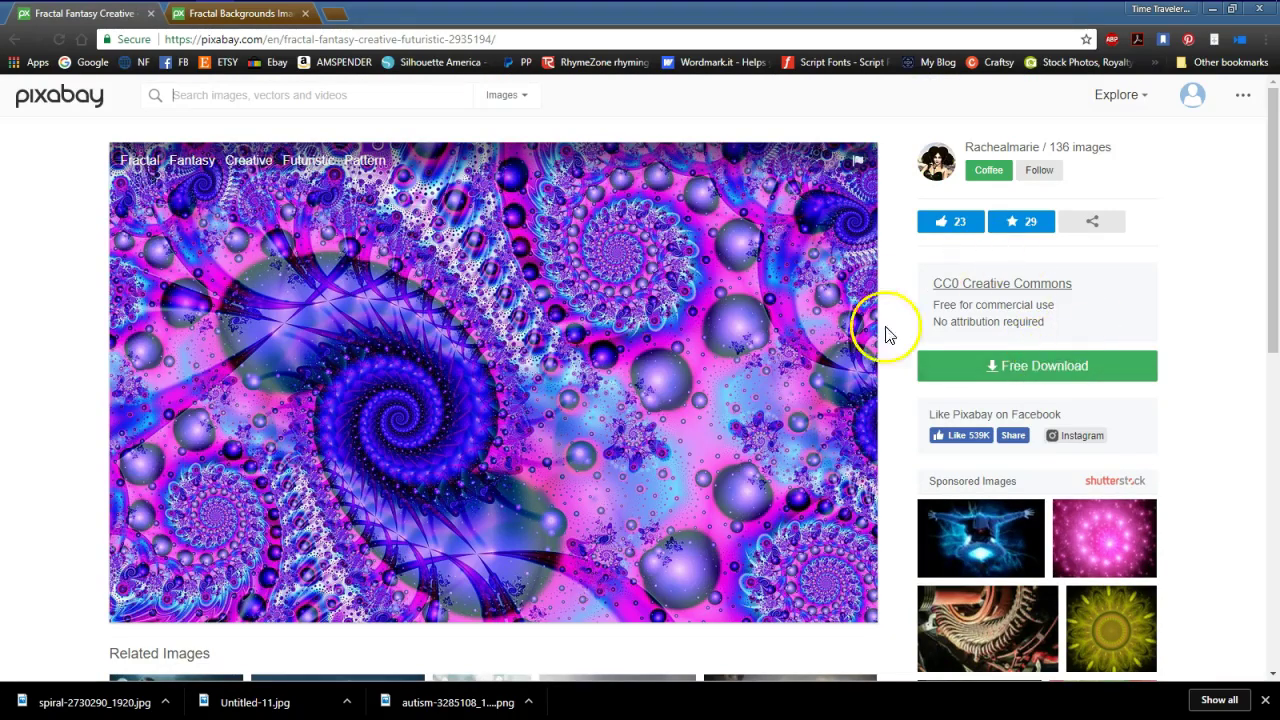
{"action": "left_click", "coordinate": [1055, 377]}
{"action": "left_click", "coordinate": [957, 465]}
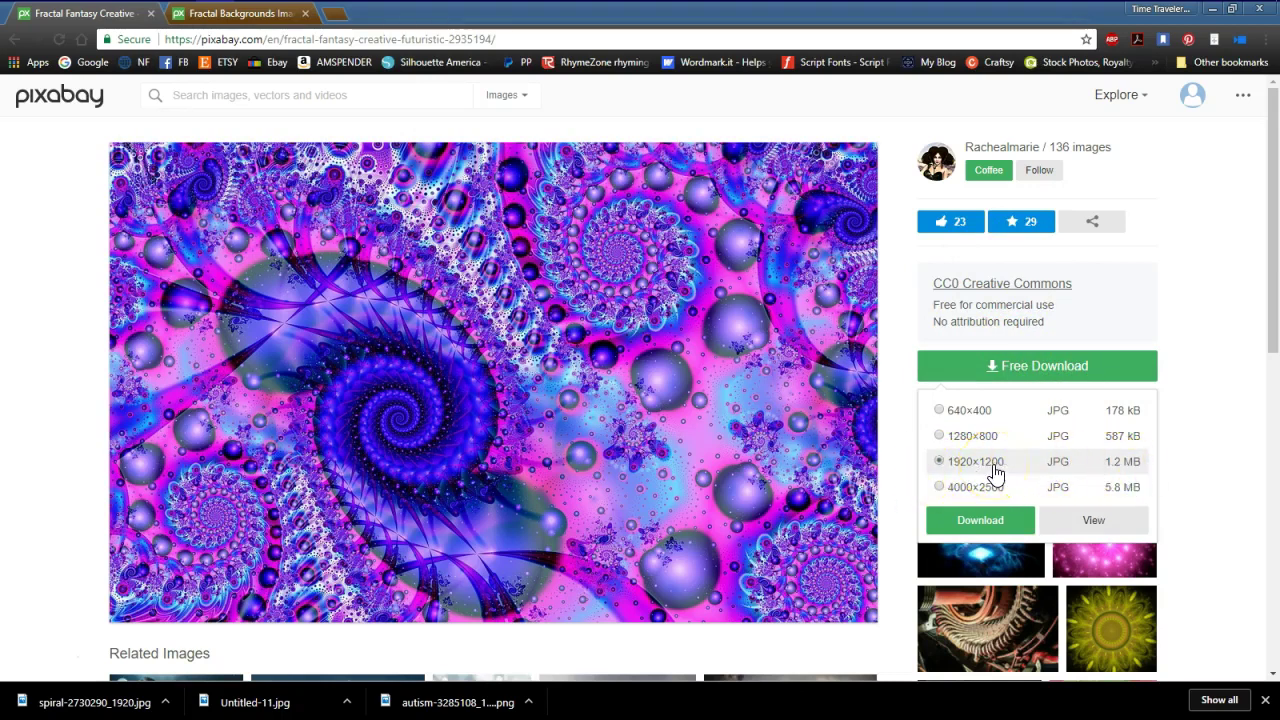
{"action": "left_click", "coordinate": [979, 520]}
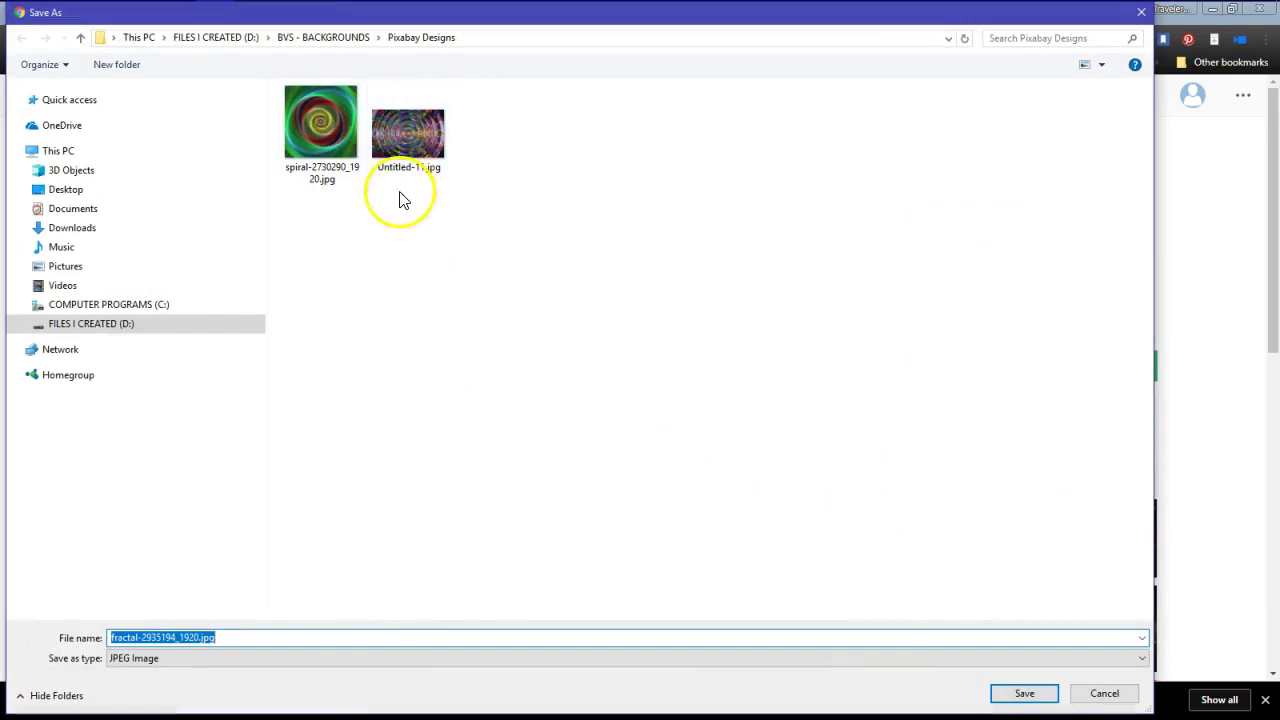
{"action": "left_click", "coordinate": [423, 60]}
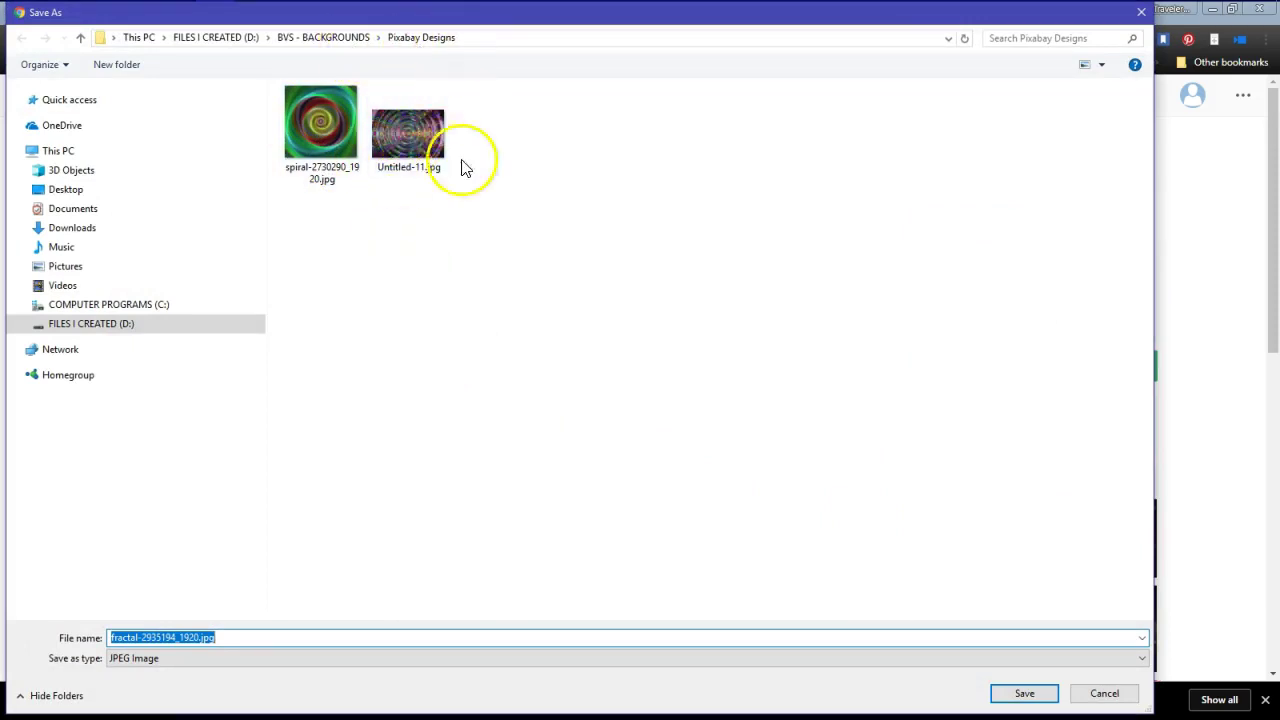
{"action": "left_click", "coordinate": [1025, 694]}
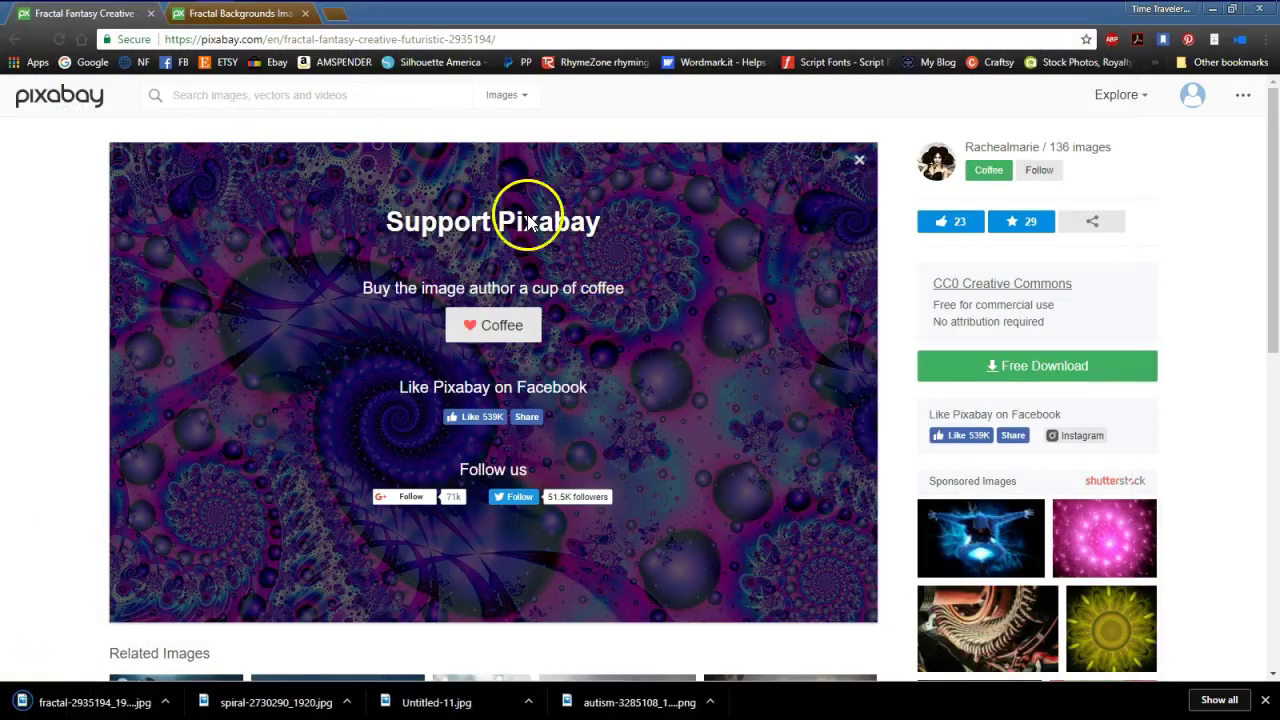
- Browse the fractal backgrounds results on Pixabay and open the gold and purple swirled fractal rendering
{"action": "left_click", "coordinate": [15, 40]}
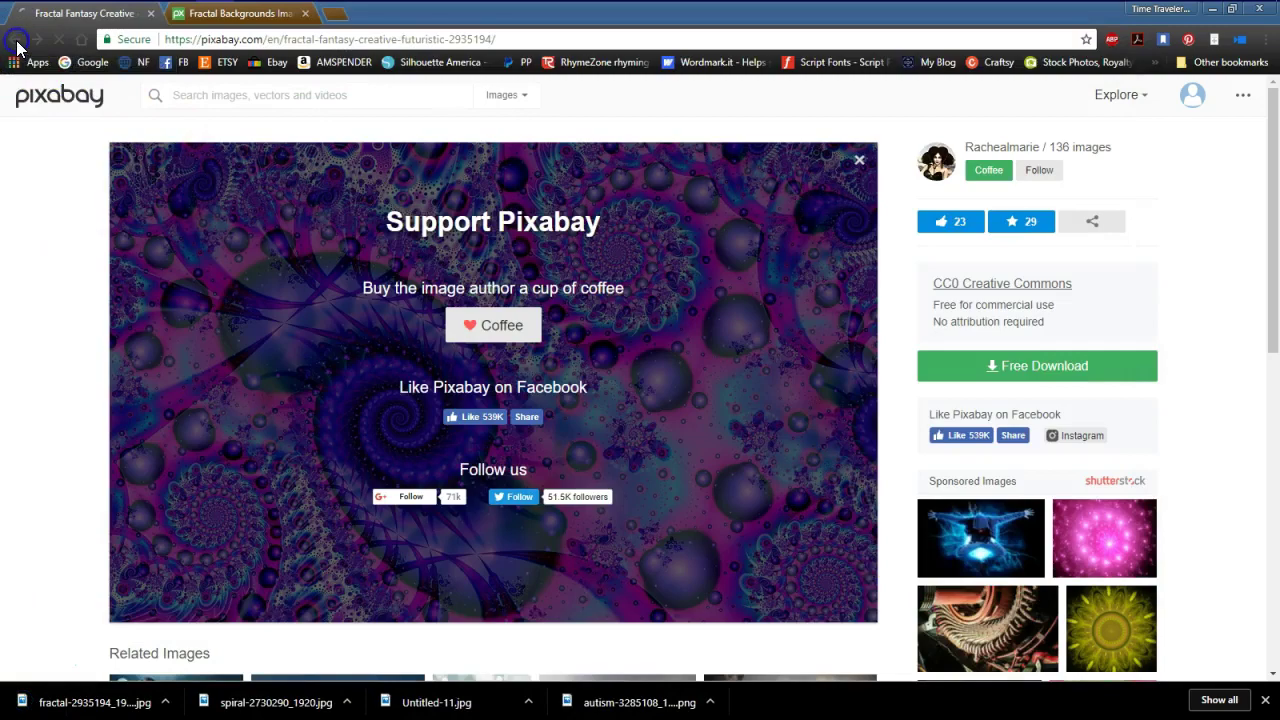
{"action": "scroll", "coordinate": [600, 195], "scroll_direction": "up", "scroll_amount": 4}
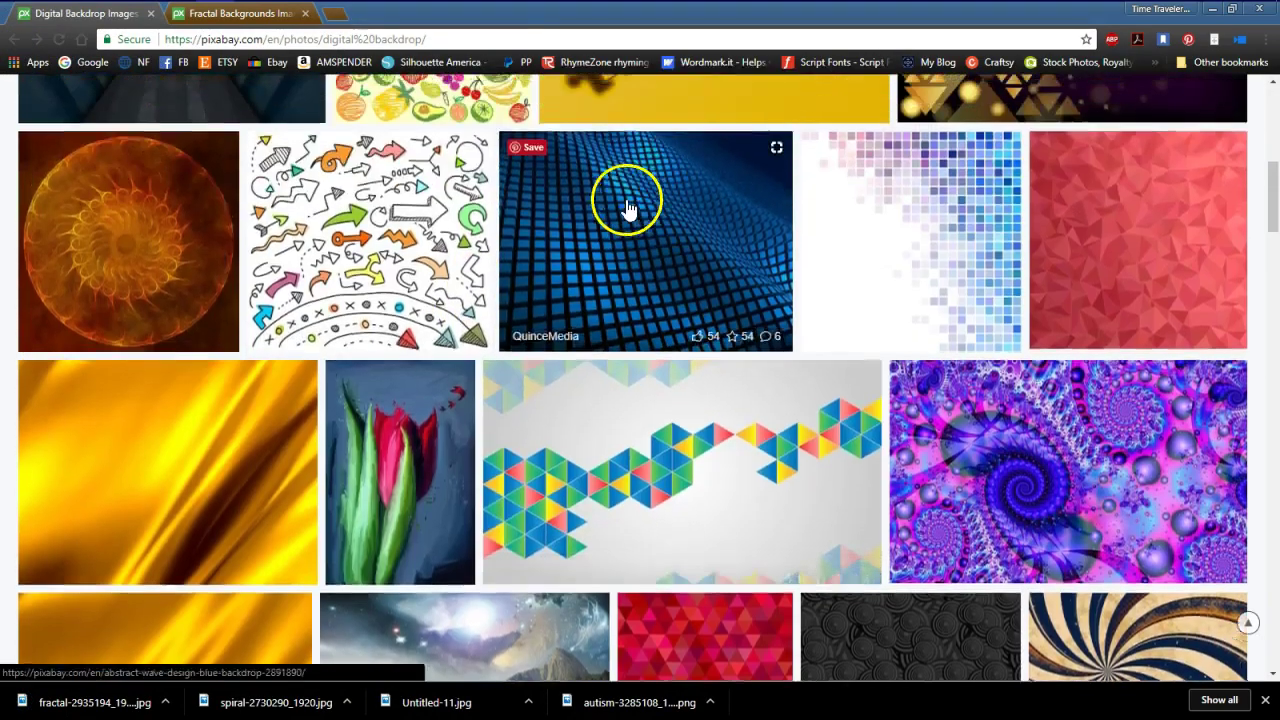
{"action": "scroll", "coordinate": [475, 200], "scroll_direction": "up", "scroll_amount": 5}
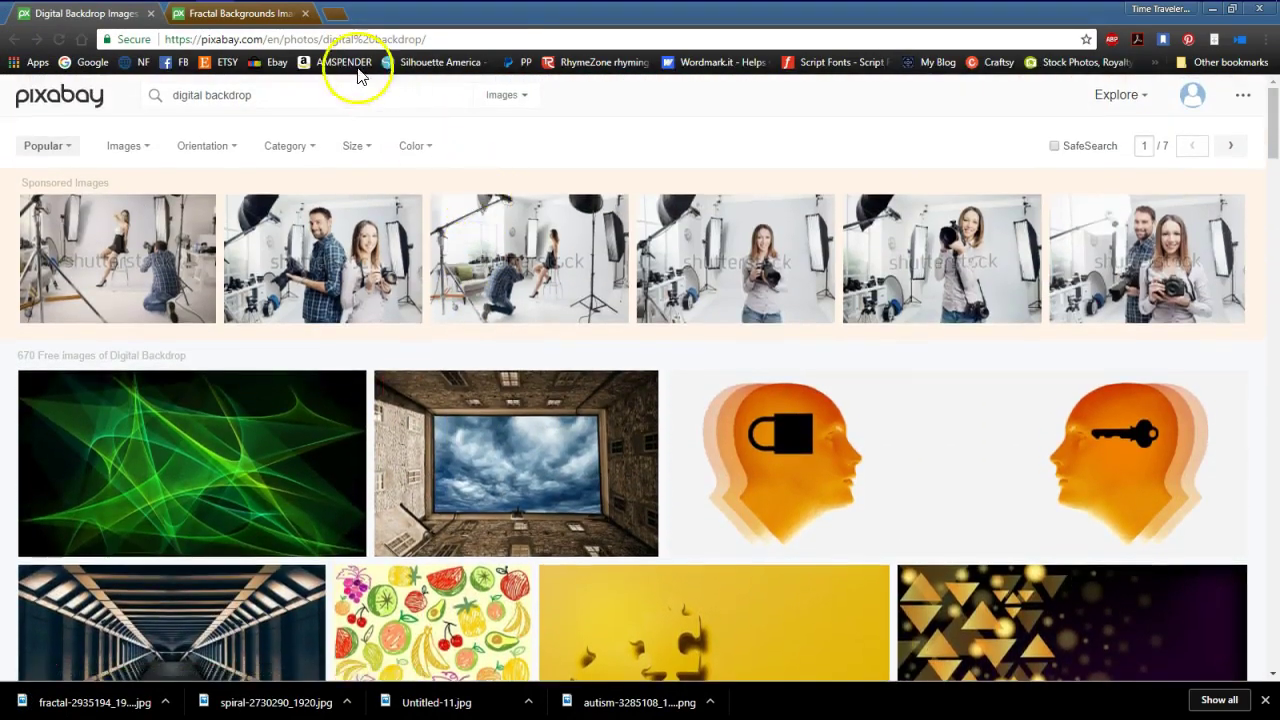
{"action": "left_click", "coordinate": [254, 17]}
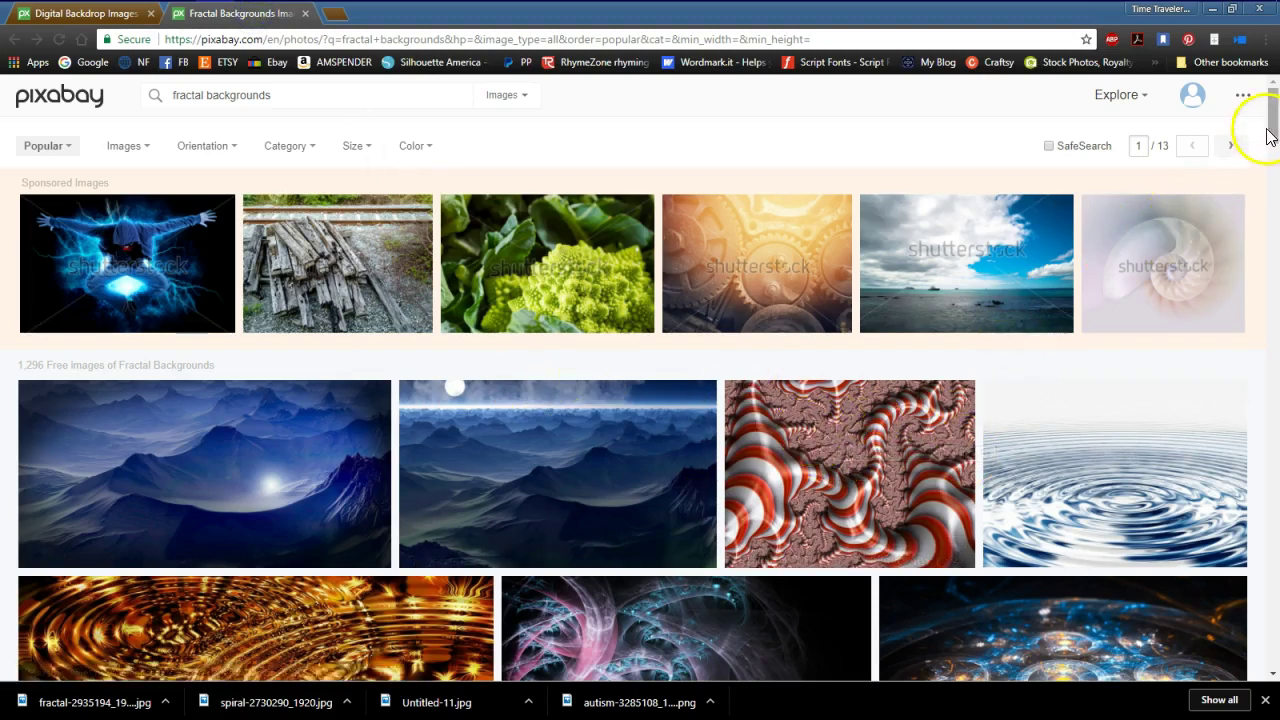
{"action": "left_click_drag", "start_coordinate": [1275, 117], "coordinate": [1270, 252]}
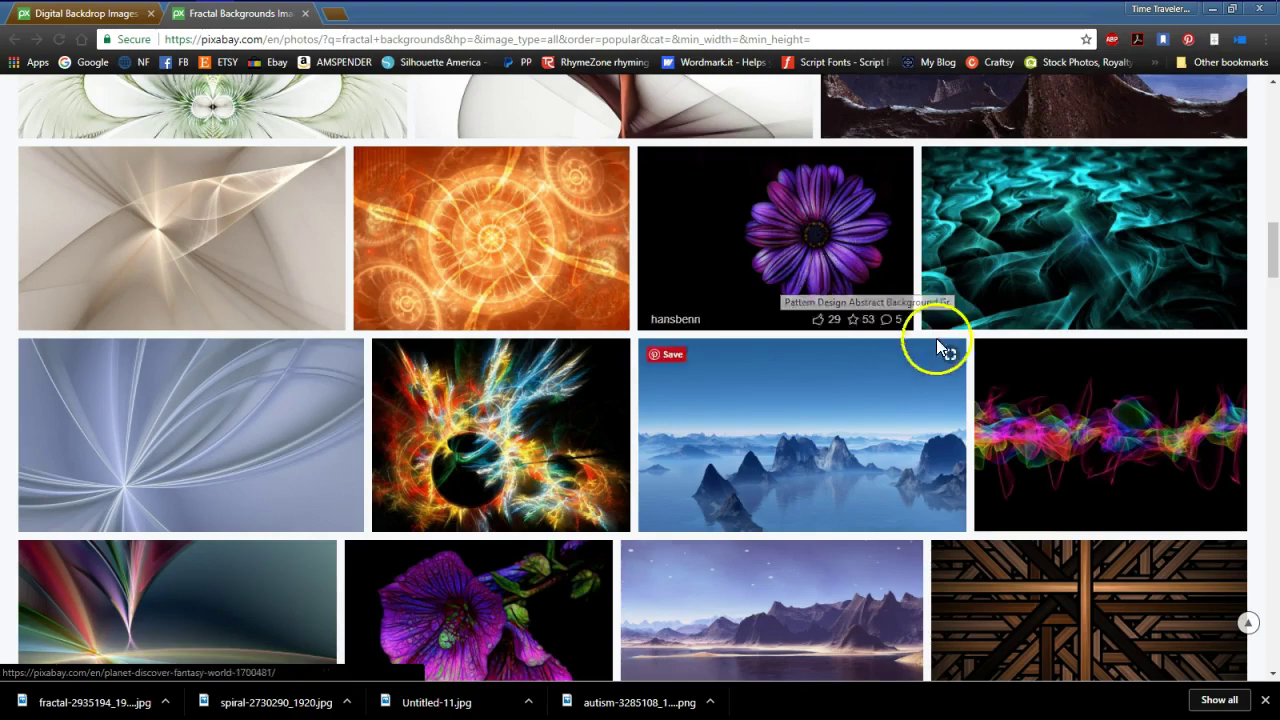
{"action": "left_click_drag", "start_coordinate": [1270, 250], "coordinate": [1269, 448]}
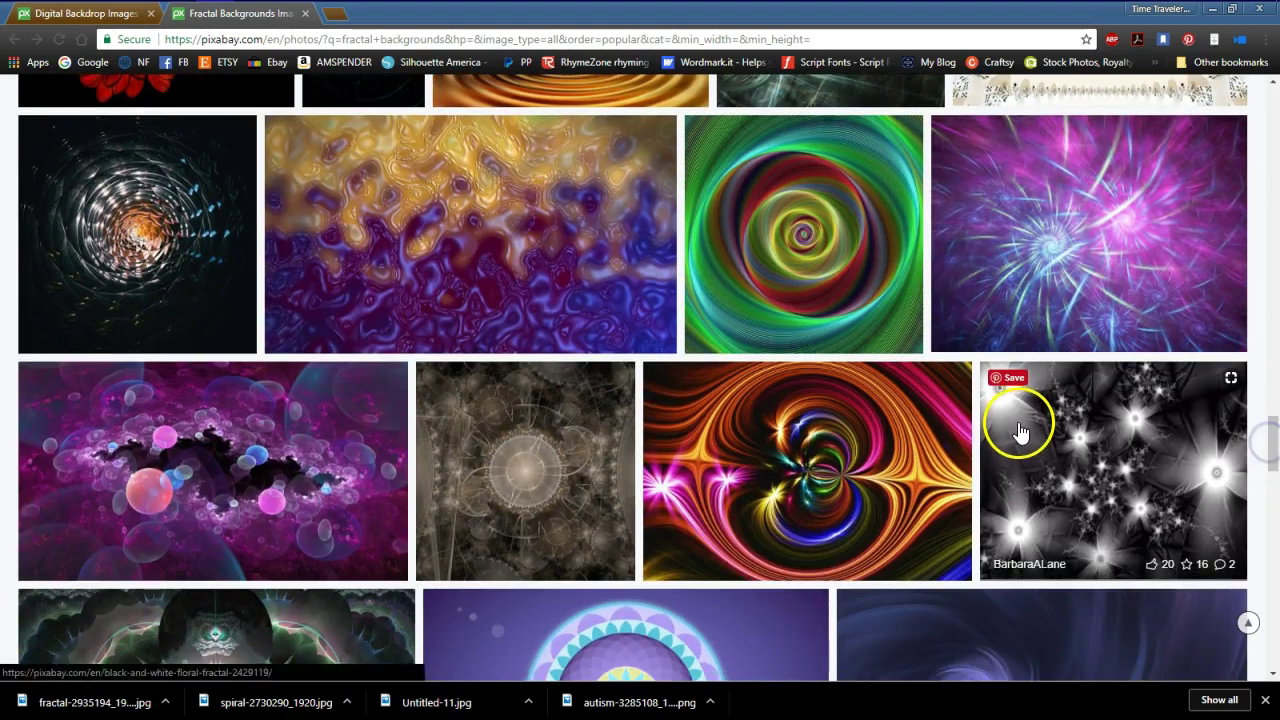
{"action": "left_click", "coordinate": [477, 243]}
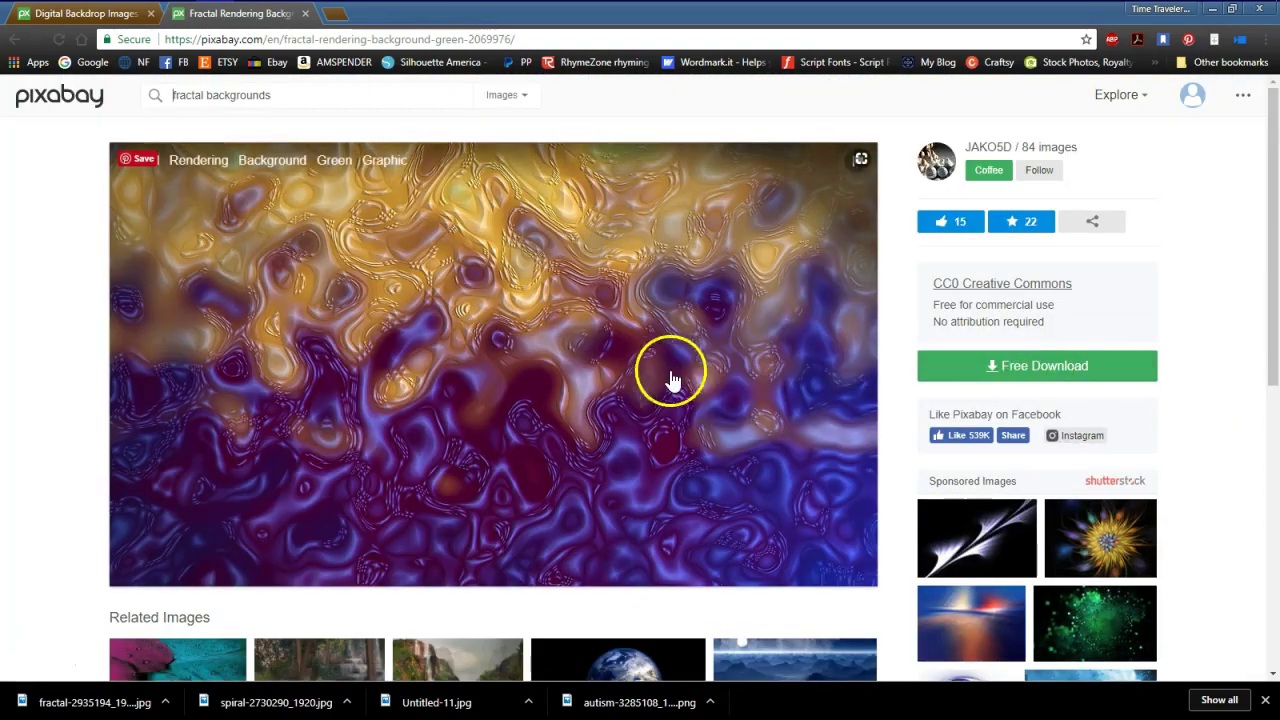
- Download the gold and purple fractal rendering as fractal-2069976_1920.jpg into the Pixabay Designs folder
{"action": "left_click", "coordinate": [1050, 370]}
{"action": "left_click", "coordinate": [968, 518]}
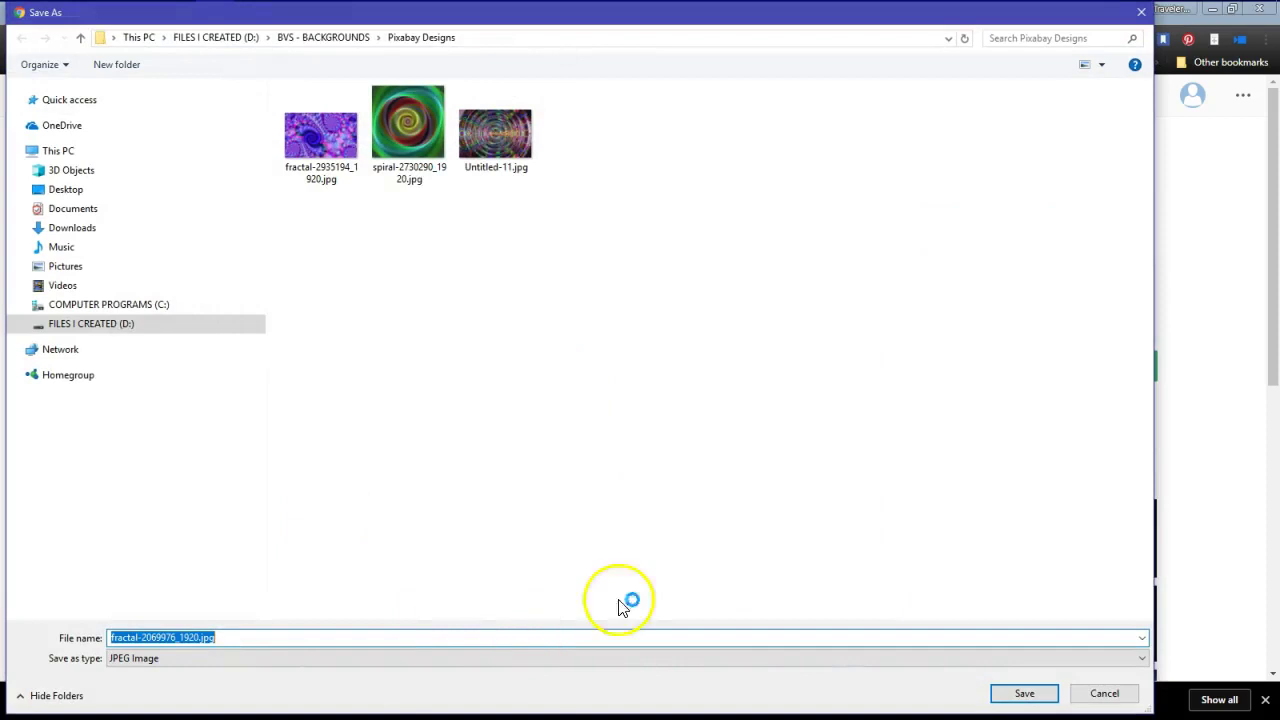
{"action": "left_click", "coordinate": [1024, 693]}
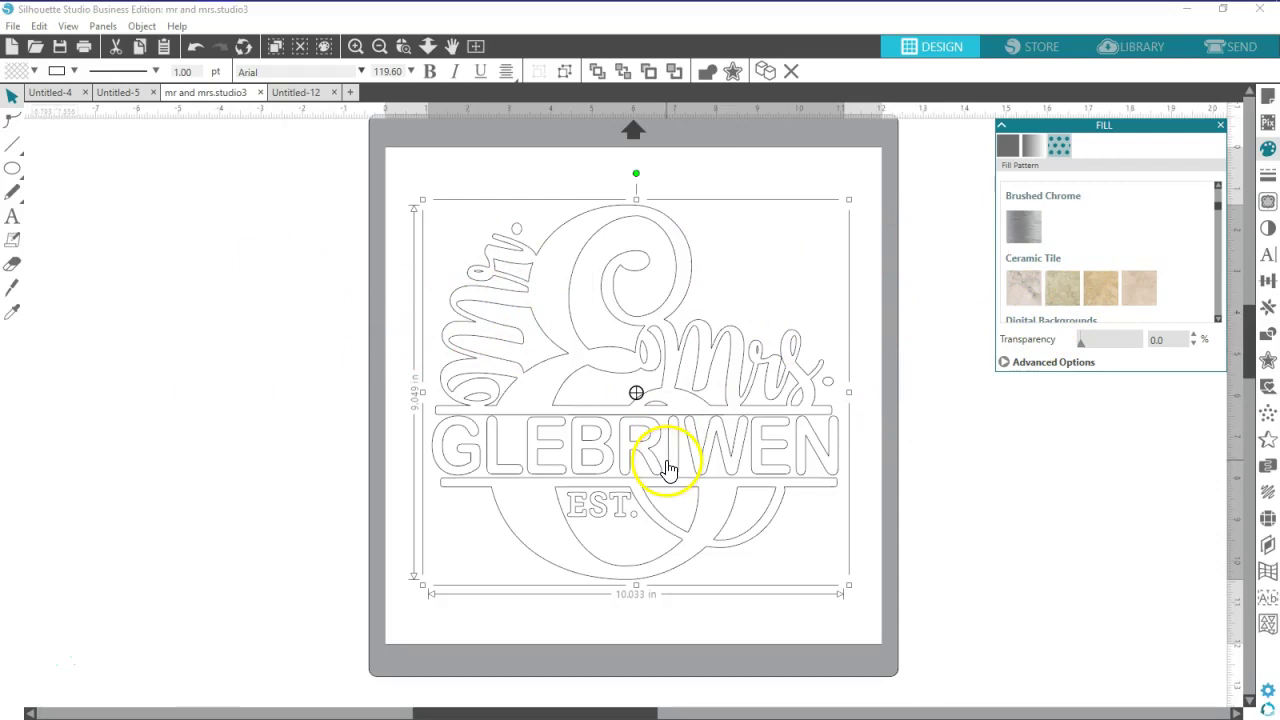
- Deselect the Mr. and Mrs. design in Silhouette Studio and show the library with its Digital Paper folder
{"action": "left_click", "coordinate": [303, 400]}
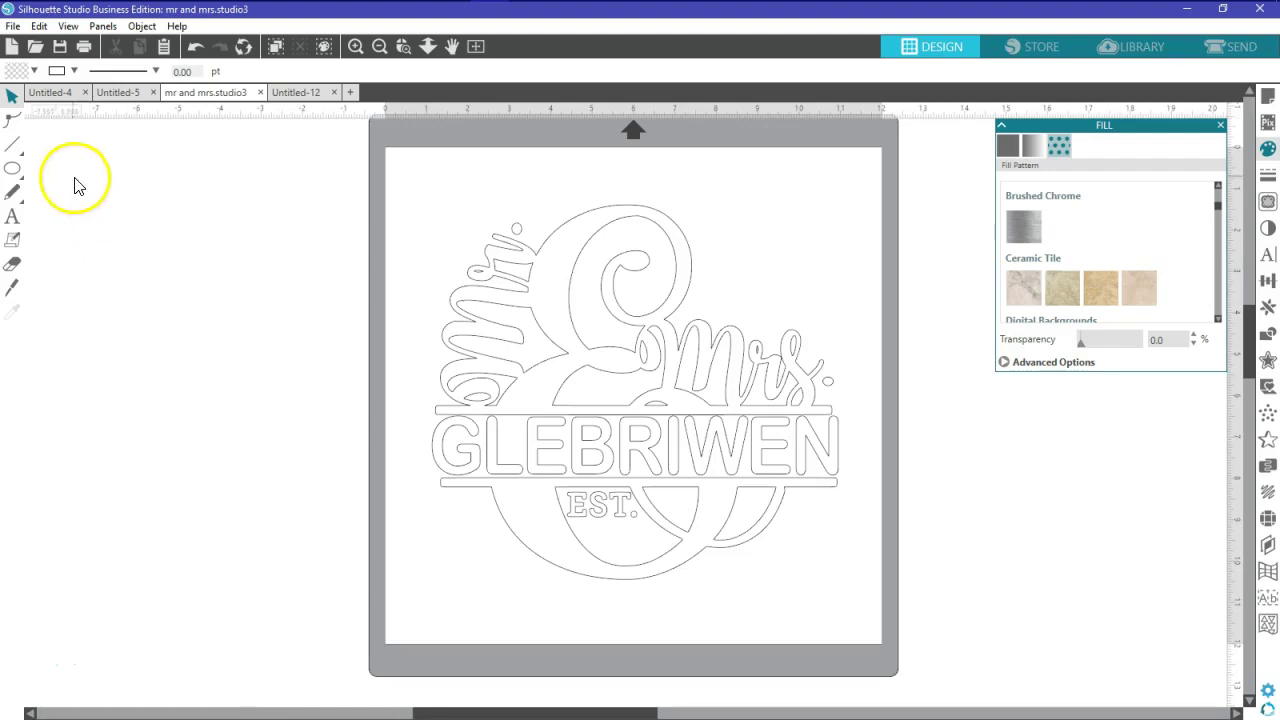
{"action": "left_click", "coordinate": [12, 27]}
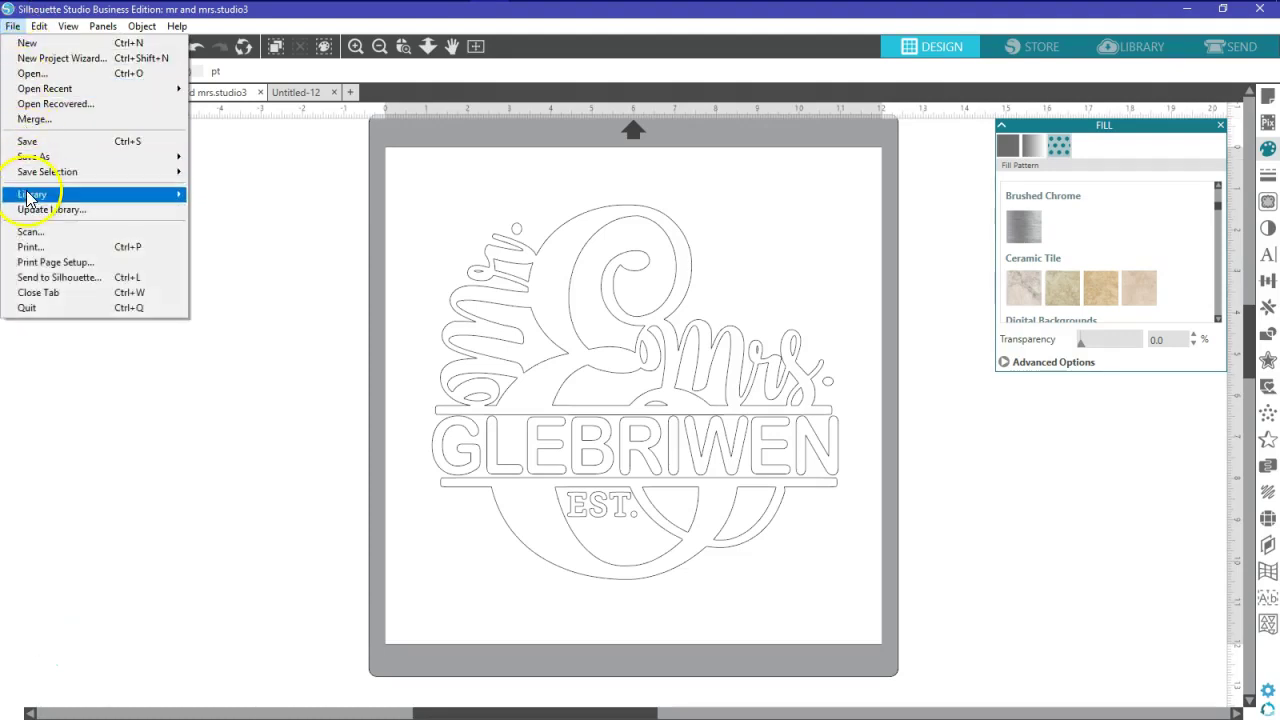
{"action": "mouse_move", "coordinate": [28, 198]}
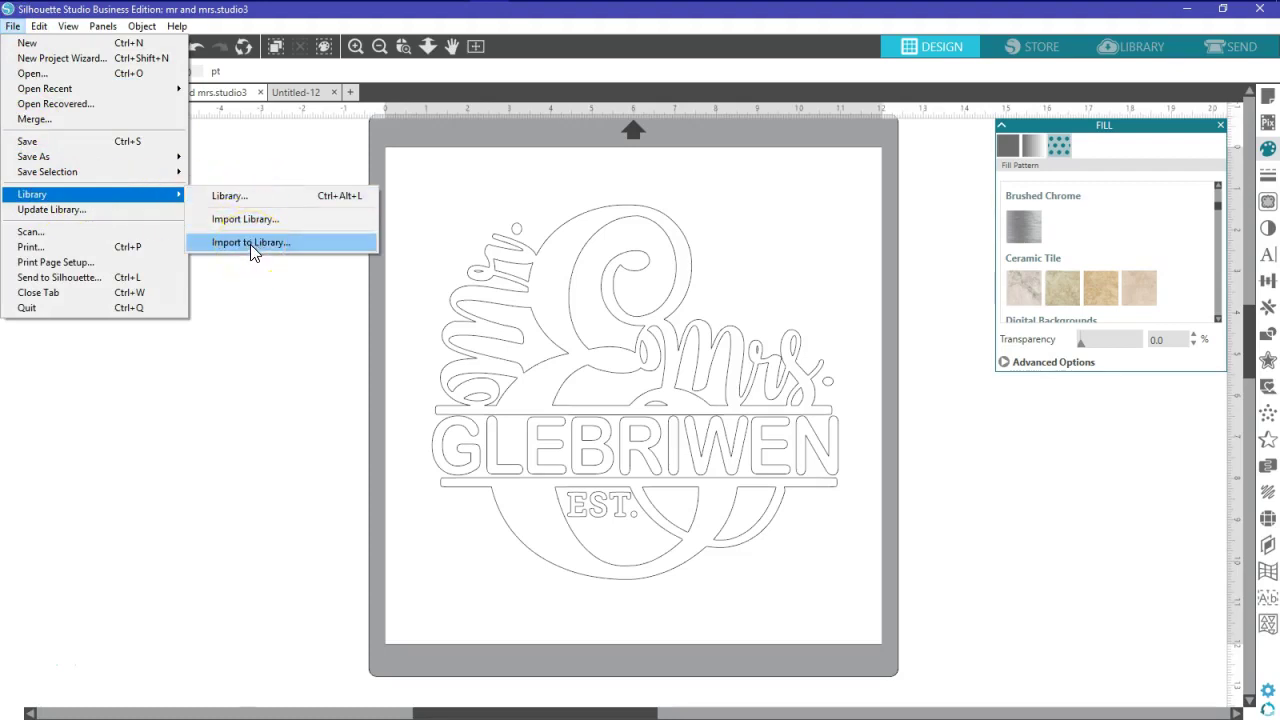
{"action": "left_click", "coordinate": [230, 196]}
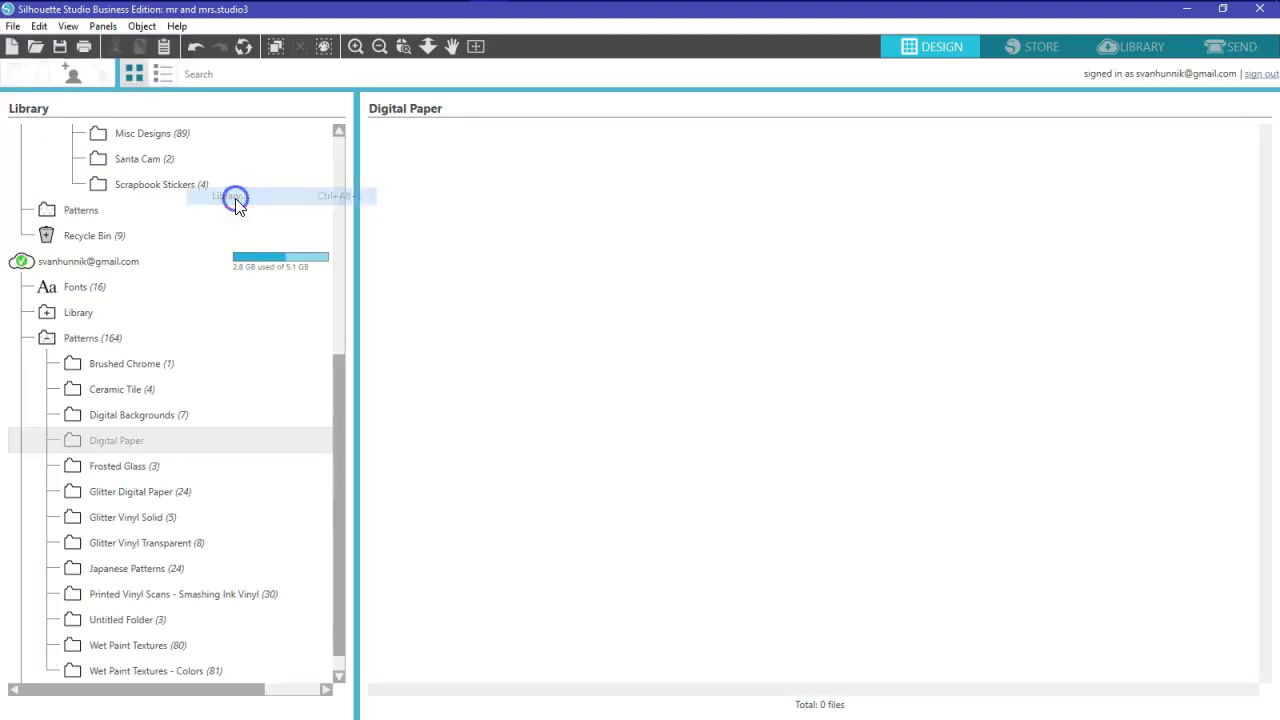
{"action": "left_click", "coordinate": [13, 26]}
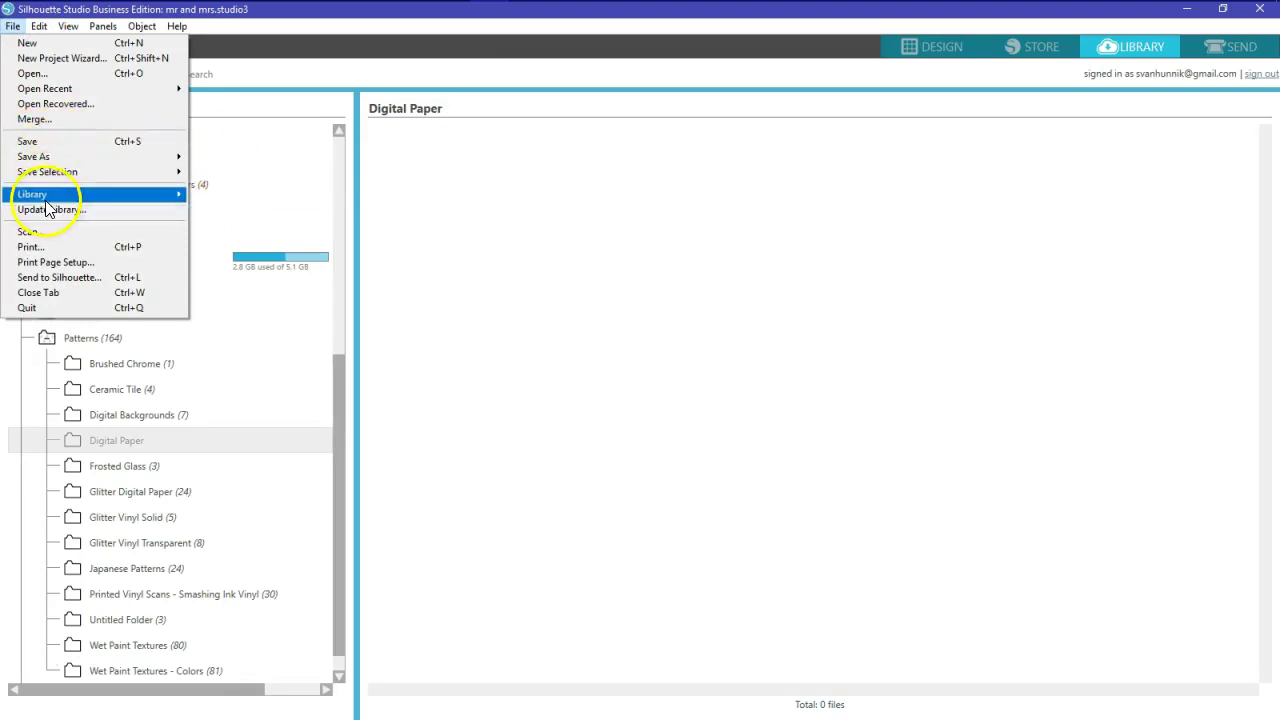
{"action": "mouse_move", "coordinate": [91, 194]}
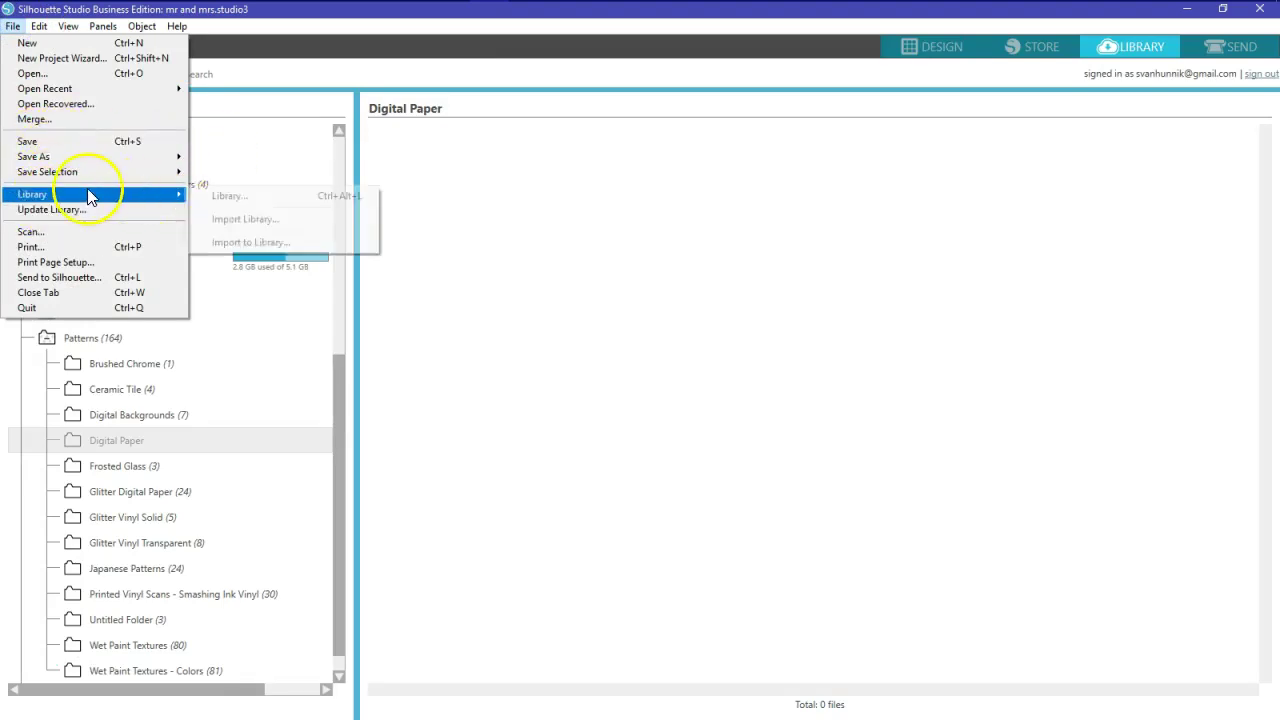
{"action": "left_click", "coordinate": [242, 218]}
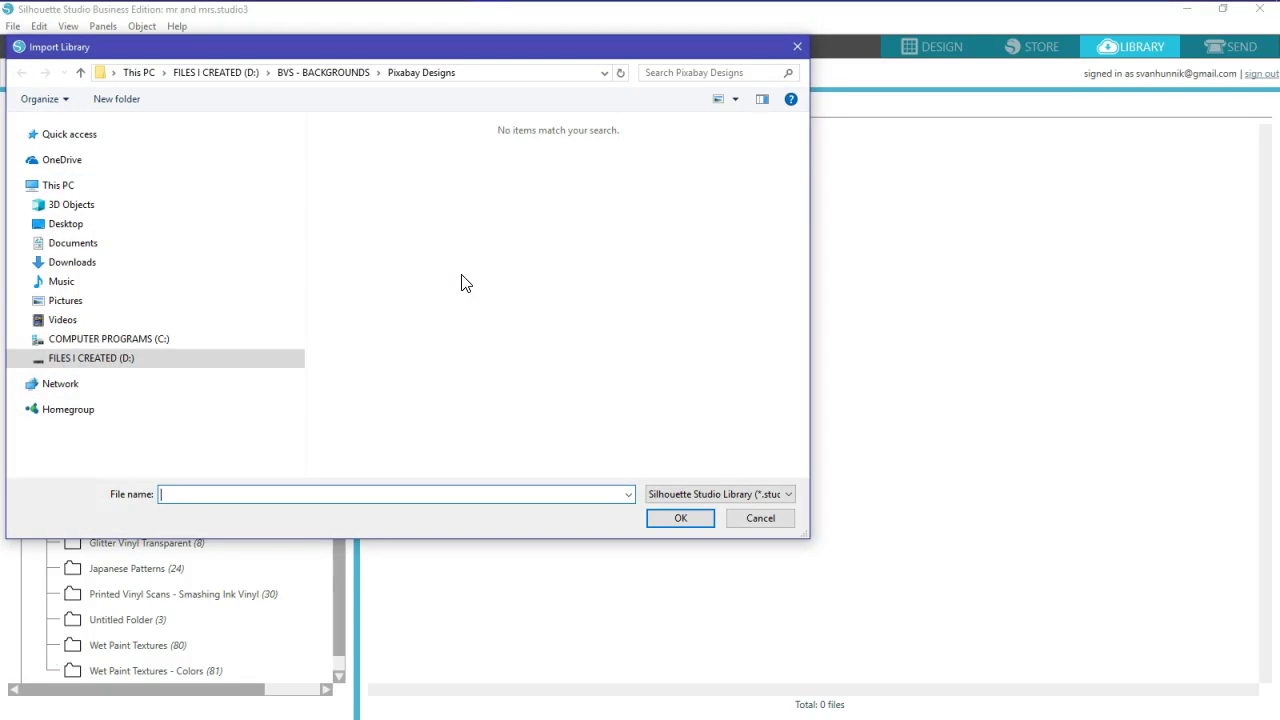
{"action": "left_click", "coordinate": [24, 358]}
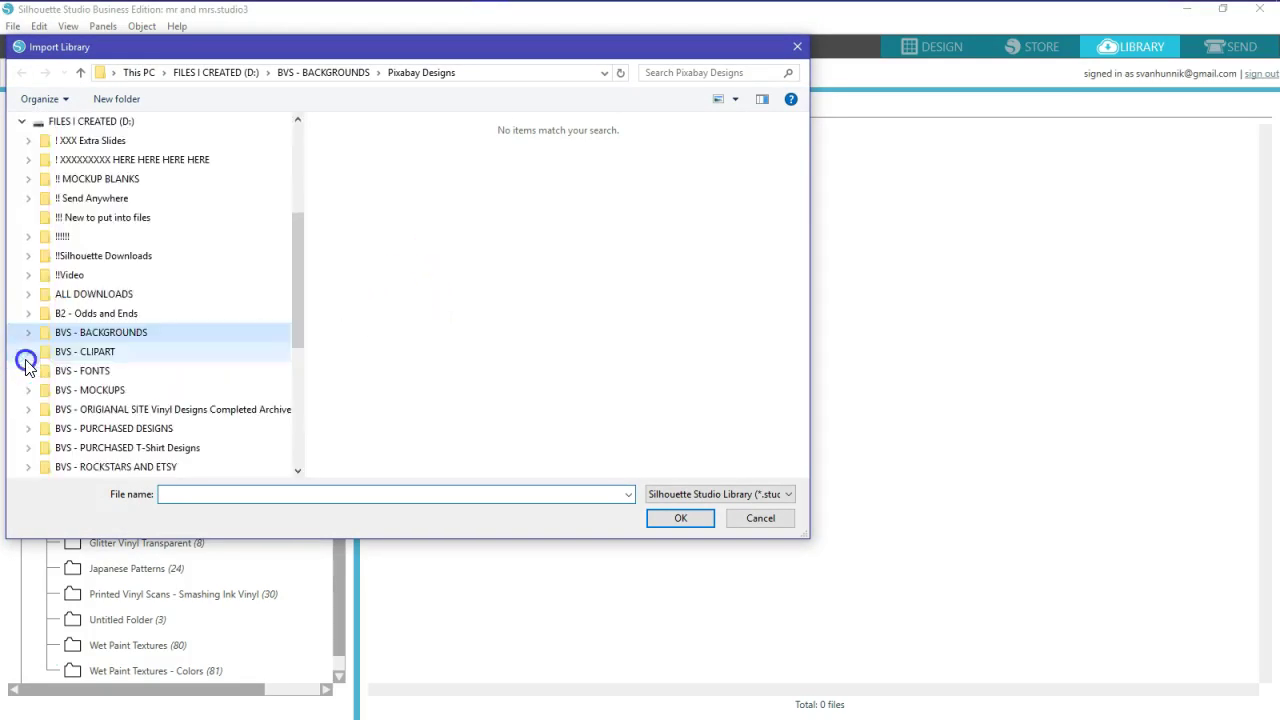
{"action": "scroll", "coordinate": [23, 243], "scroll_direction": "down", "scroll_amount": 2}
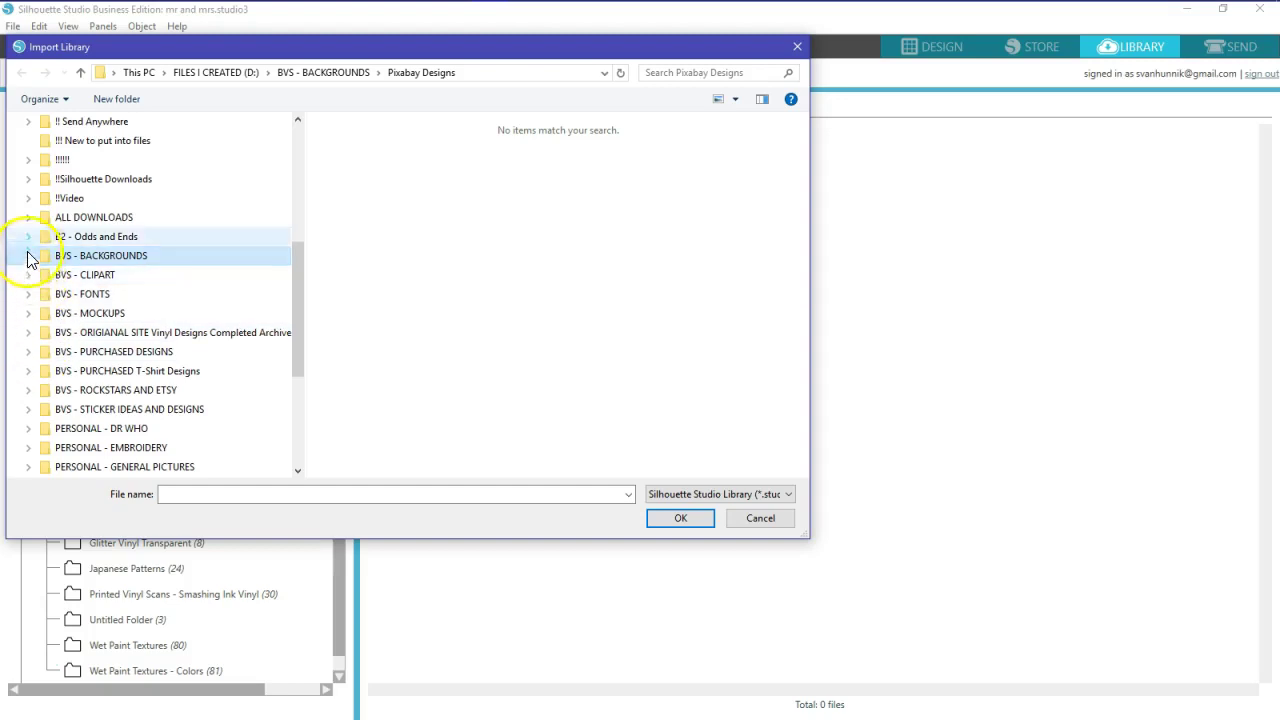
{"action": "left_click", "coordinate": [28, 256]}
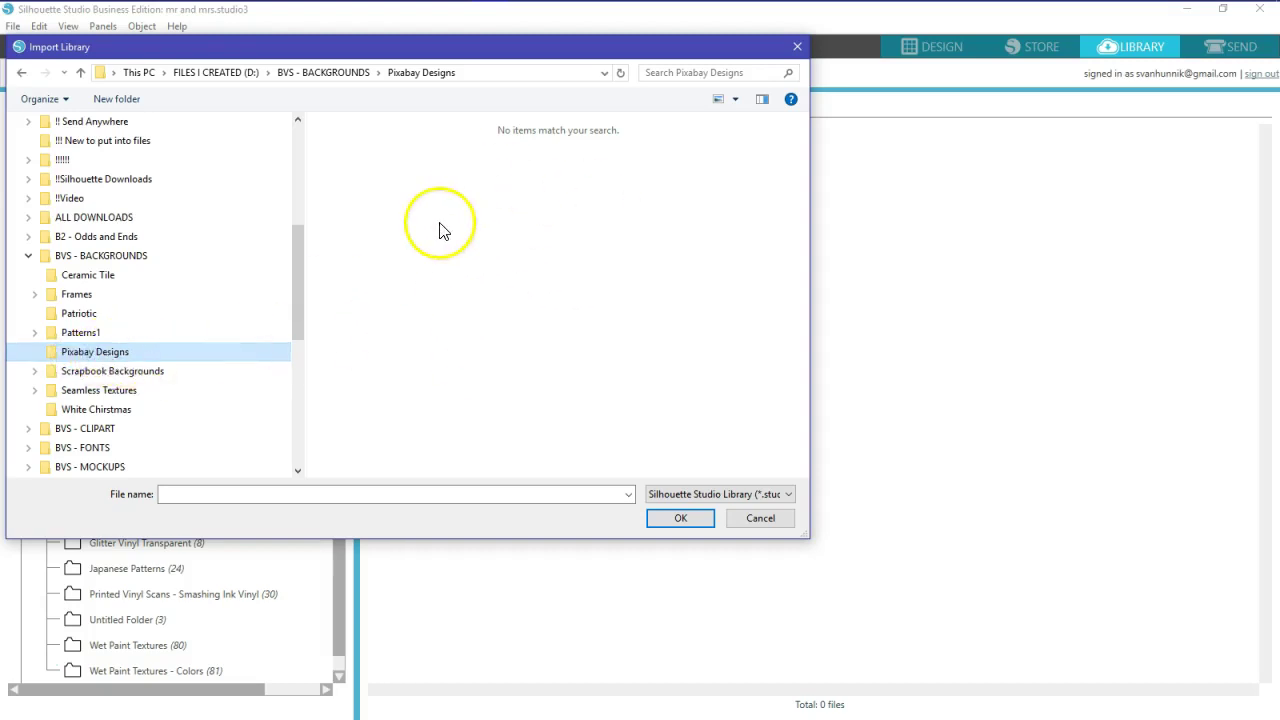
{"action": "left_click", "coordinate": [762, 520]}
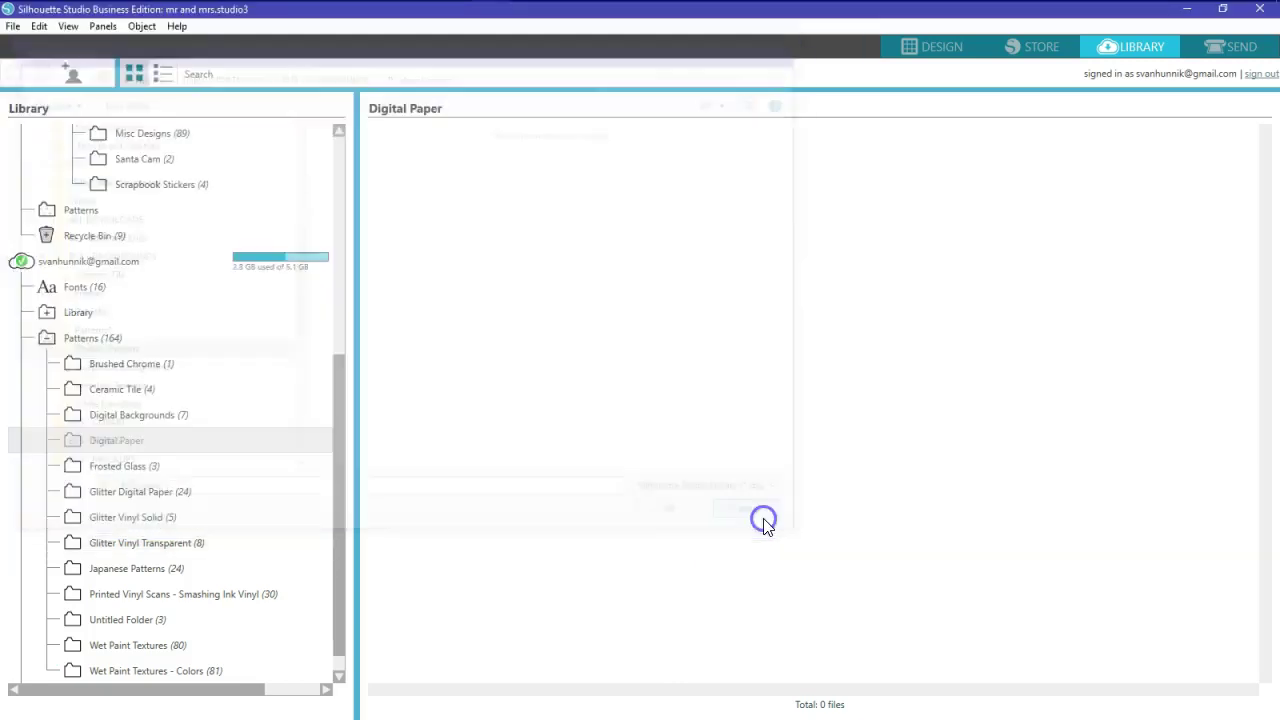
- Import autism-3285108_1920.png from the Pixabay Designs folder into the library
{"action": "left_click", "coordinate": [13, 27]}
{"action": "mouse_move", "coordinate": [34, 160]}
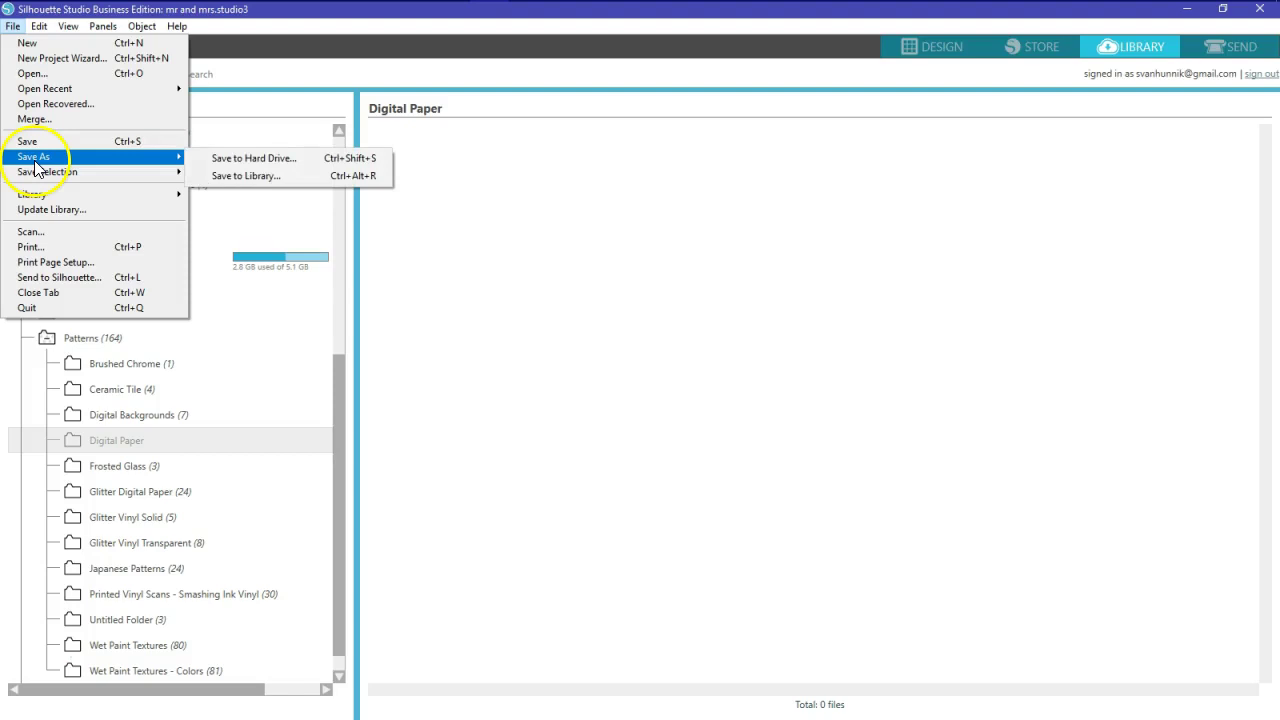
{"action": "mouse_move", "coordinate": [38, 194]}
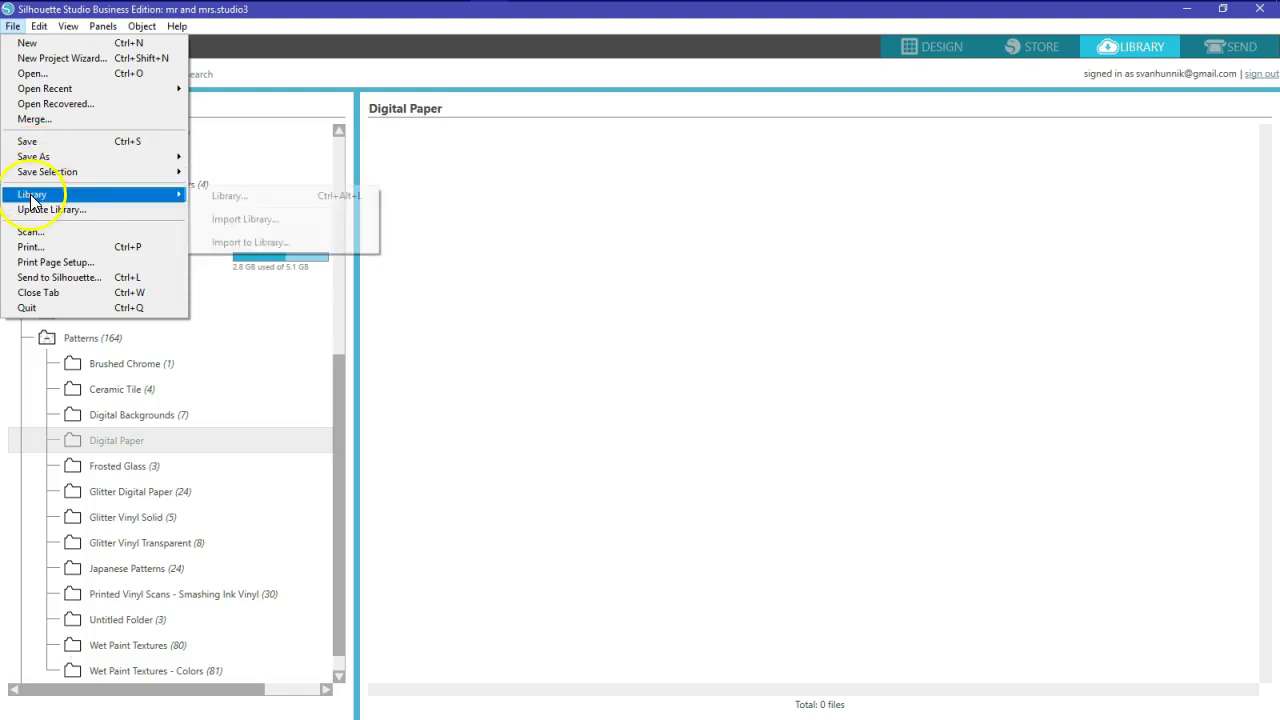
{"action": "left_click", "coordinate": [238, 243]}
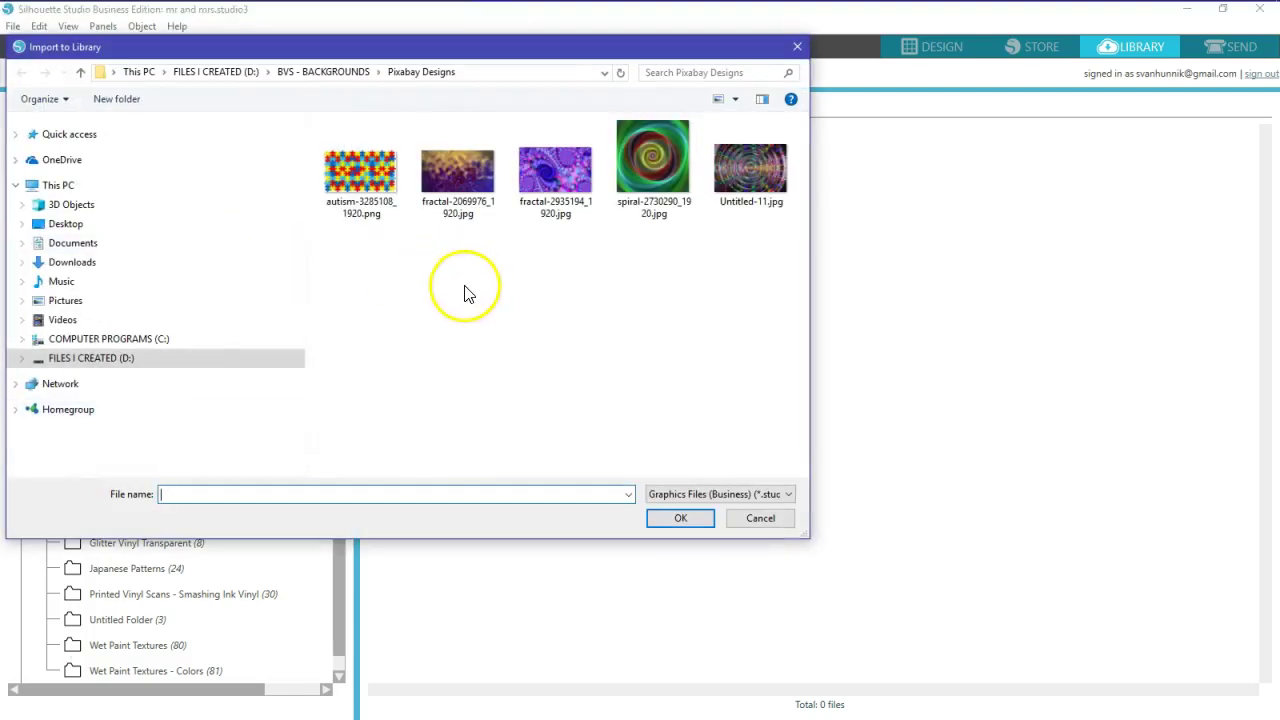
{"action": "left_click", "coordinate": [527, 275]}
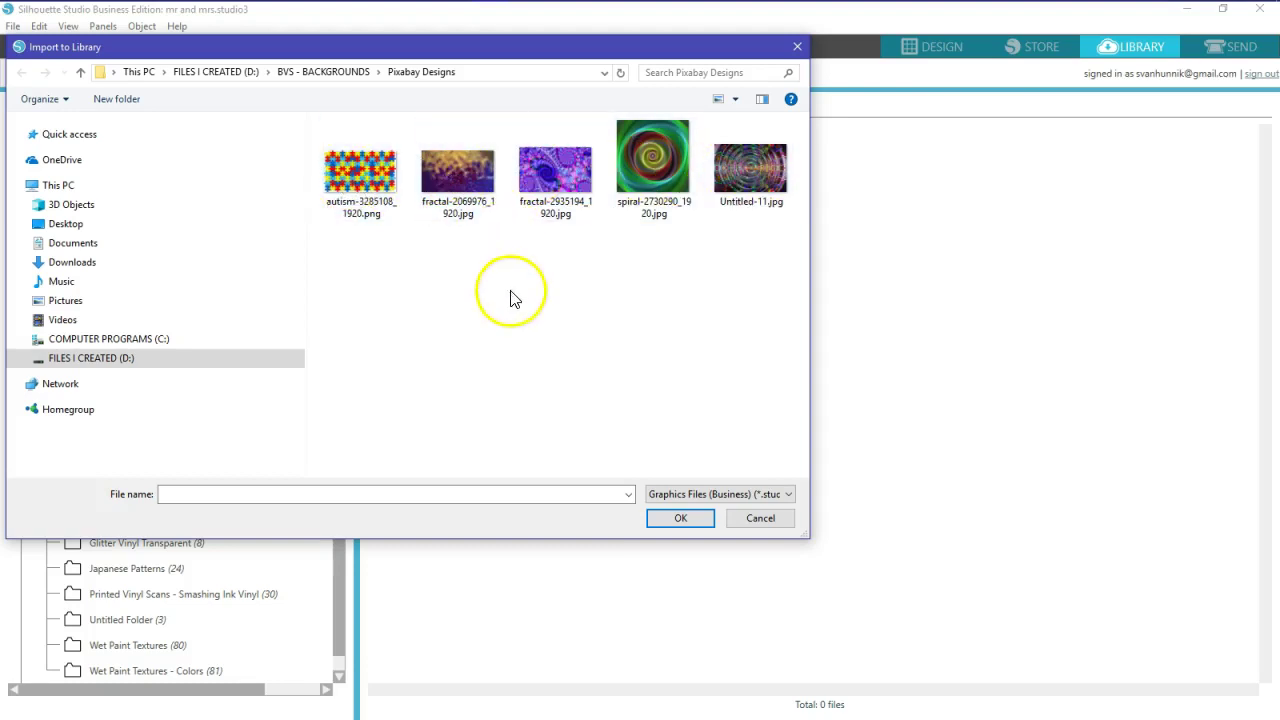
{"action": "double_click", "coordinate": [358, 175]}
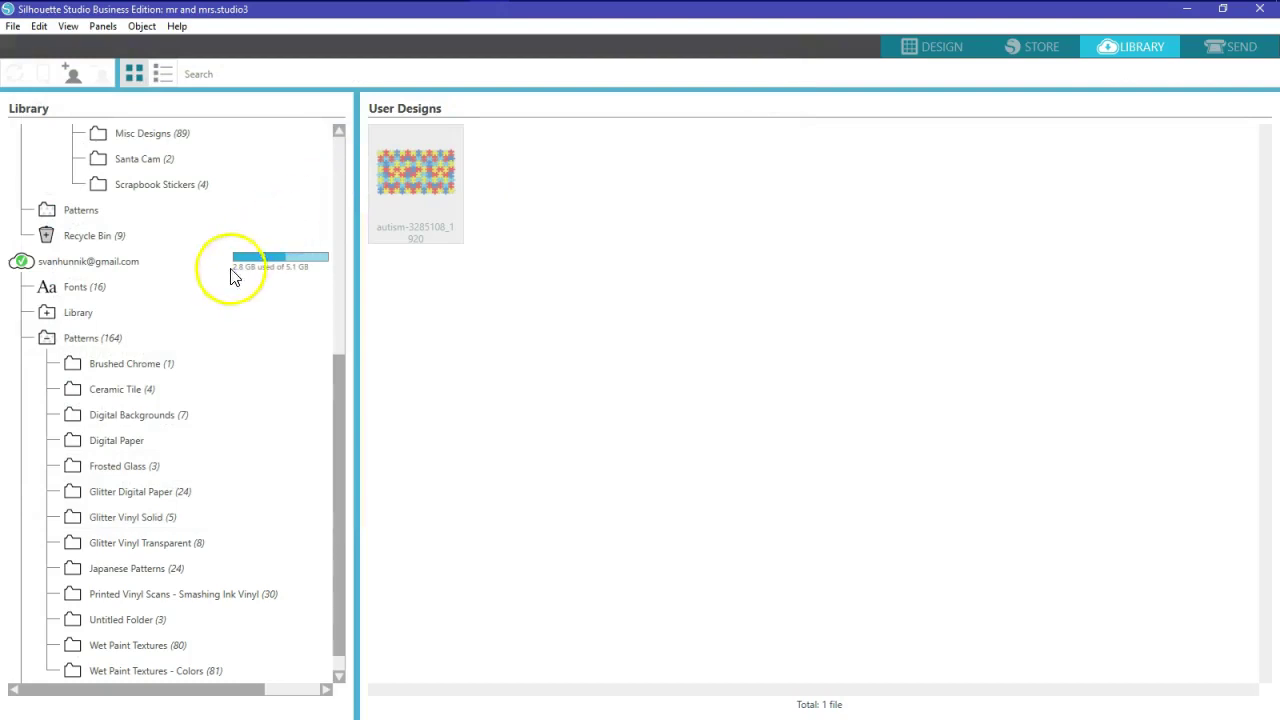
- Import the gold and purple fractal image, fractal-2069976_1920.jpg, into the library
{"action": "left_click", "coordinate": [13, 26]}
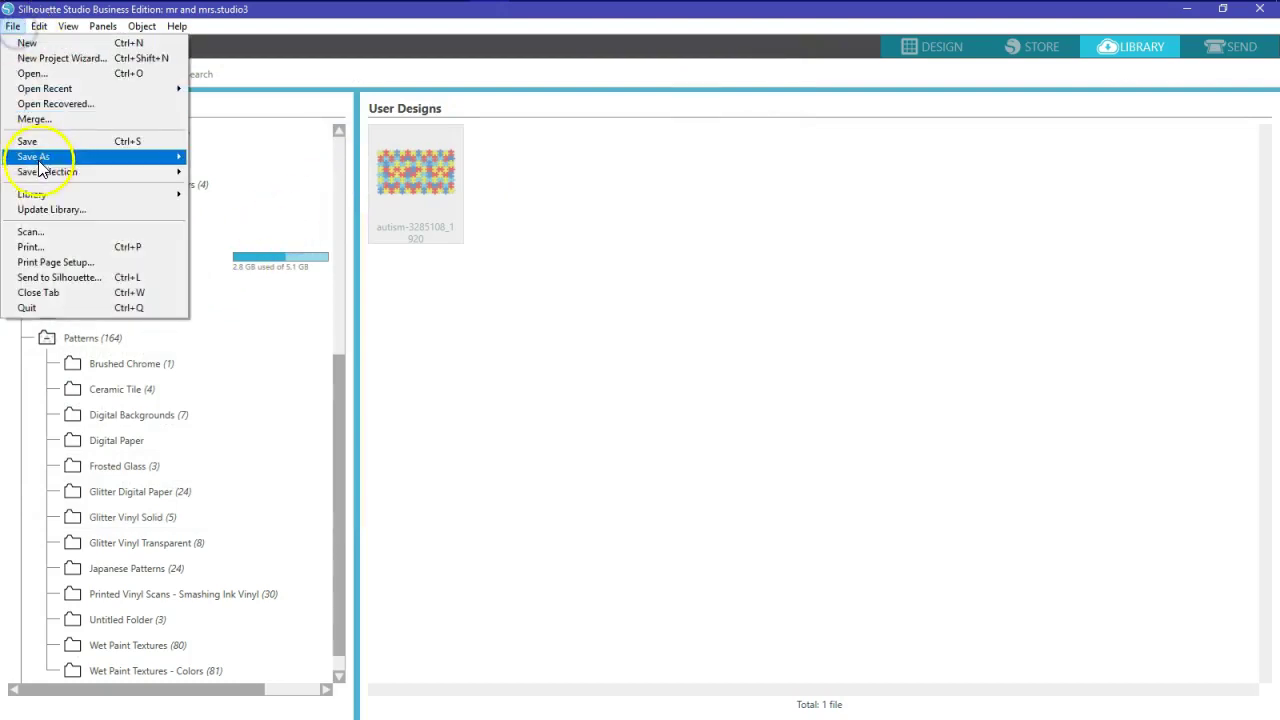
{"action": "mouse_move", "coordinate": [35, 195]}
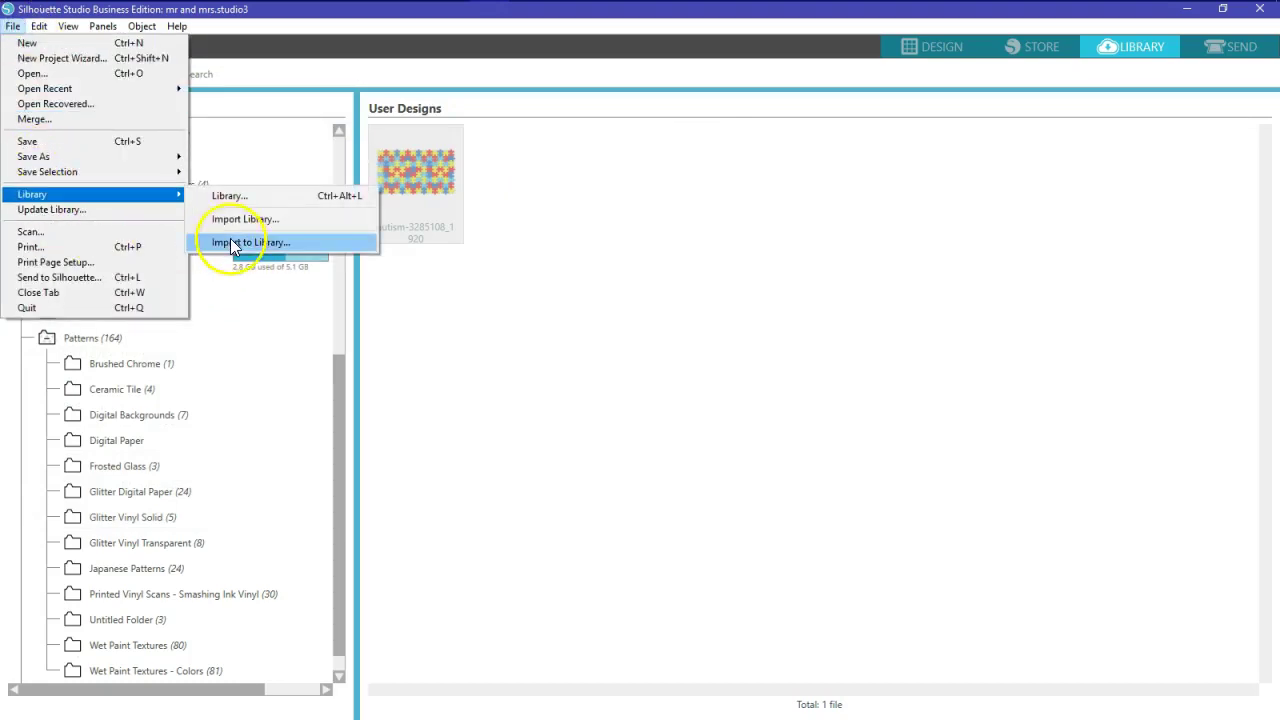
{"action": "left_click", "coordinate": [248, 242]}
{"action": "double_click", "coordinate": [449, 180]}
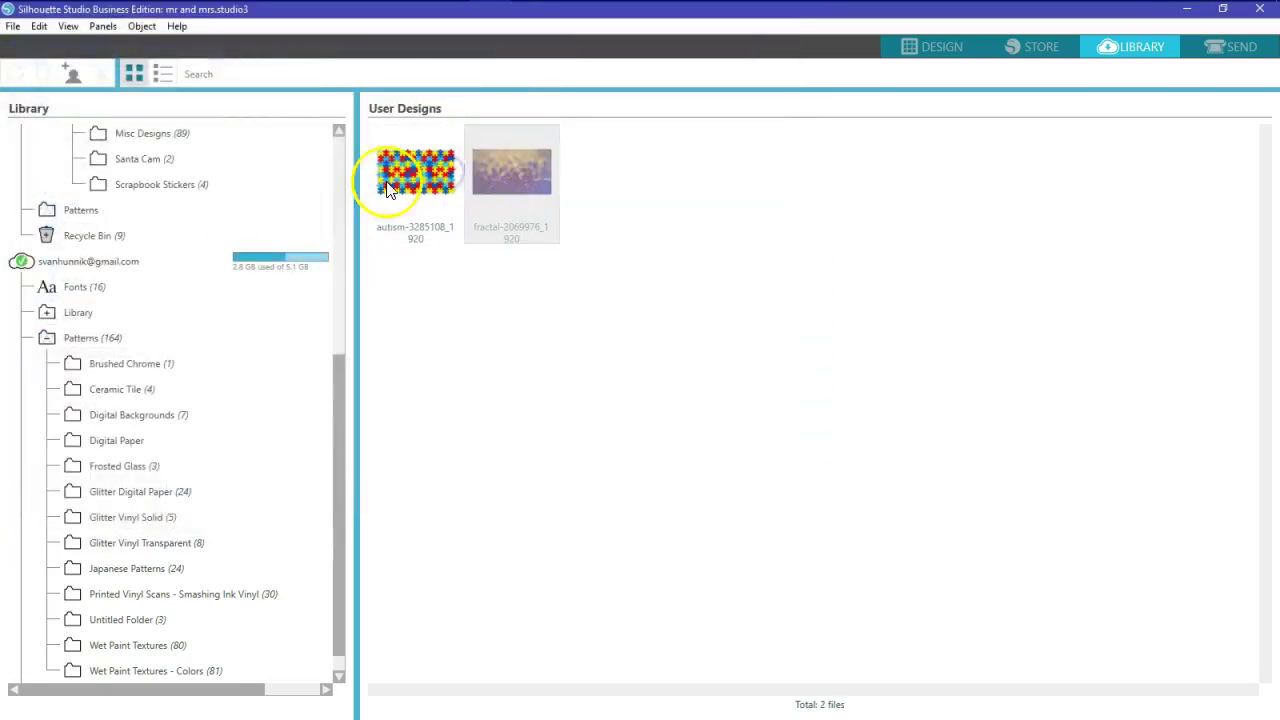
- Import the purple fractal spiral image, fractal-2935194_1920.jpg, into the library
{"action": "left_click", "coordinate": [14, 27]}
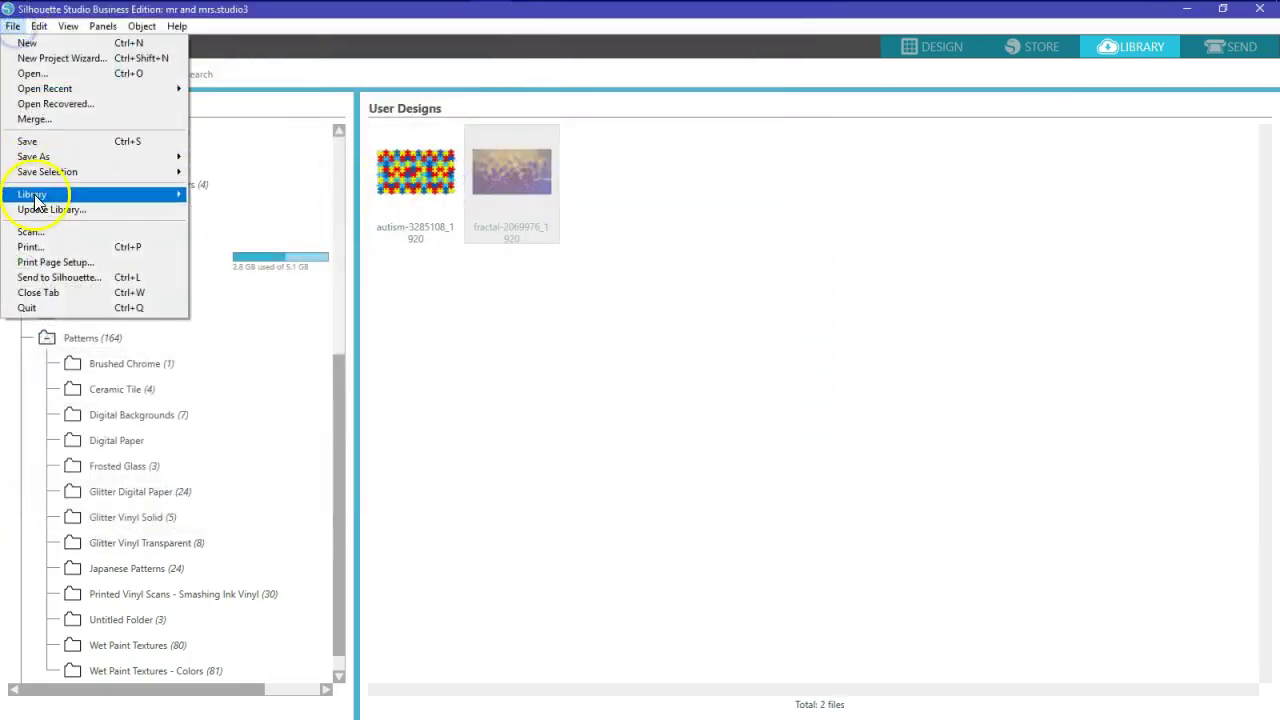
{"action": "mouse_move", "coordinate": [60, 194]}
{"action": "left_click", "coordinate": [250, 242]}
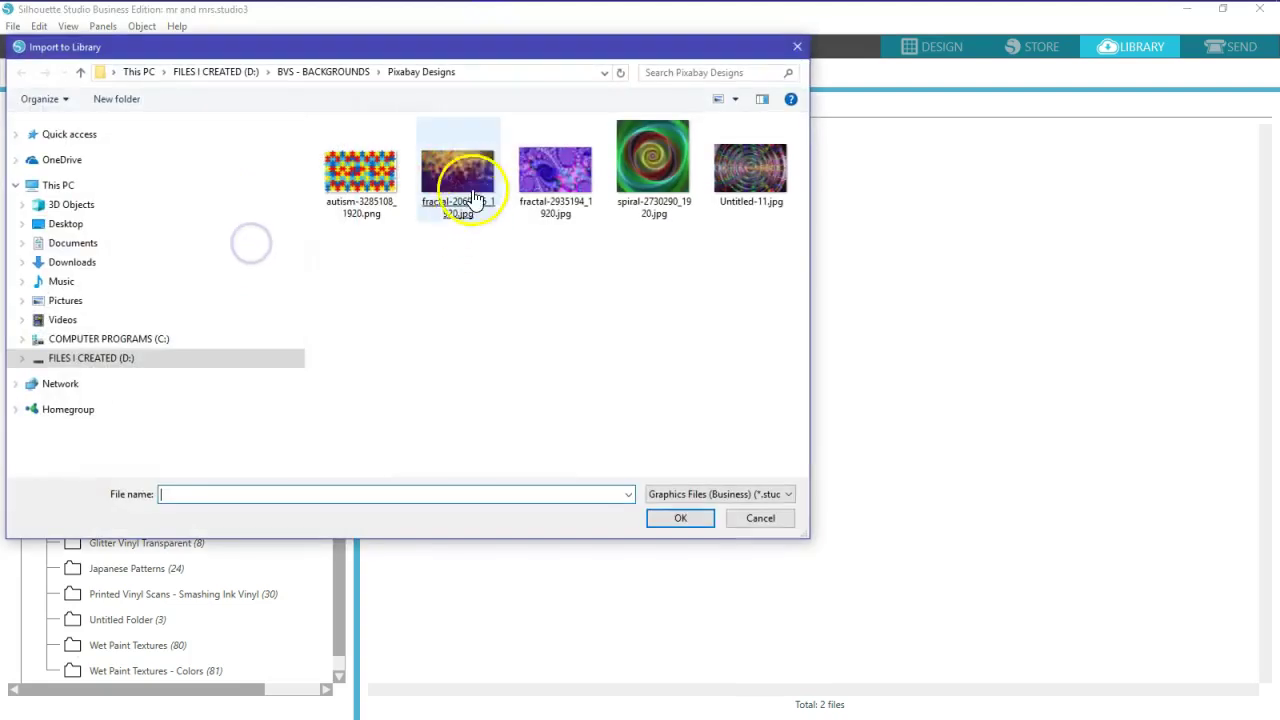
{"action": "double_click", "coordinate": [549, 183]}
- Import the green spiral image, spiral-2730290_1920.jpg, into the library
{"action": "left_click", "coordinate": [13, 26]}
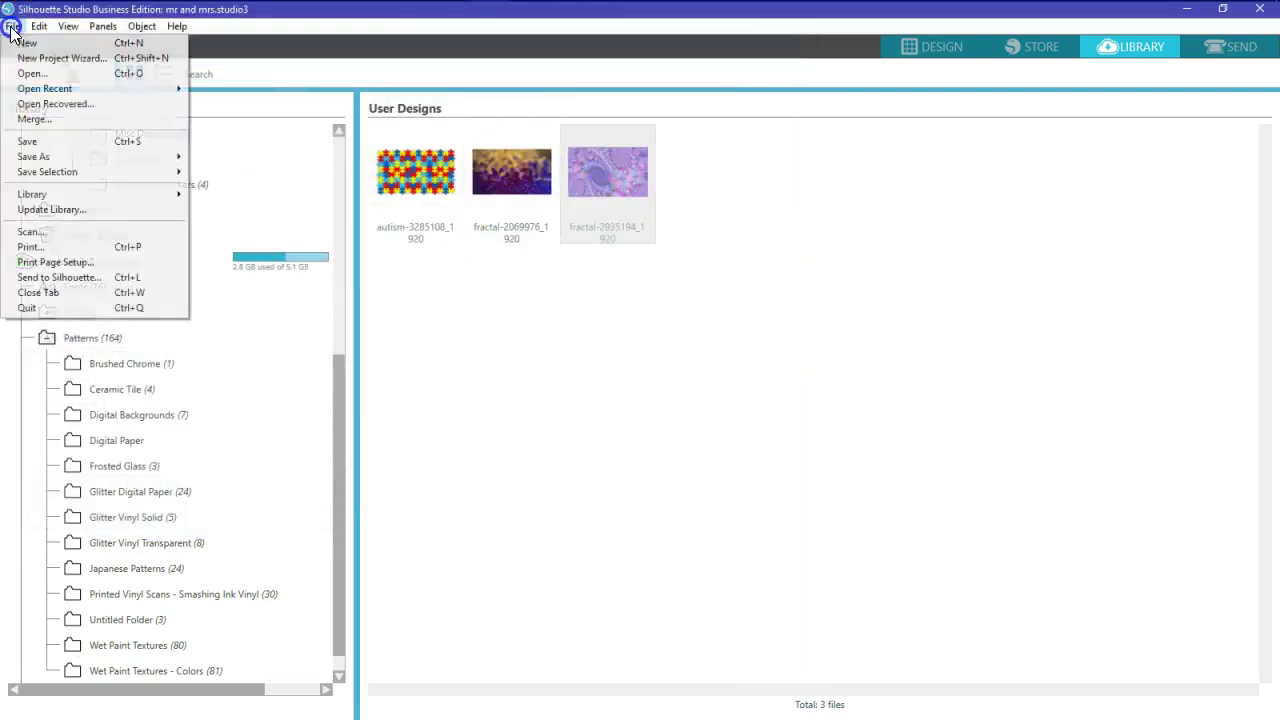
{"action": "mouse_move", "coordinate": [27, 175]}
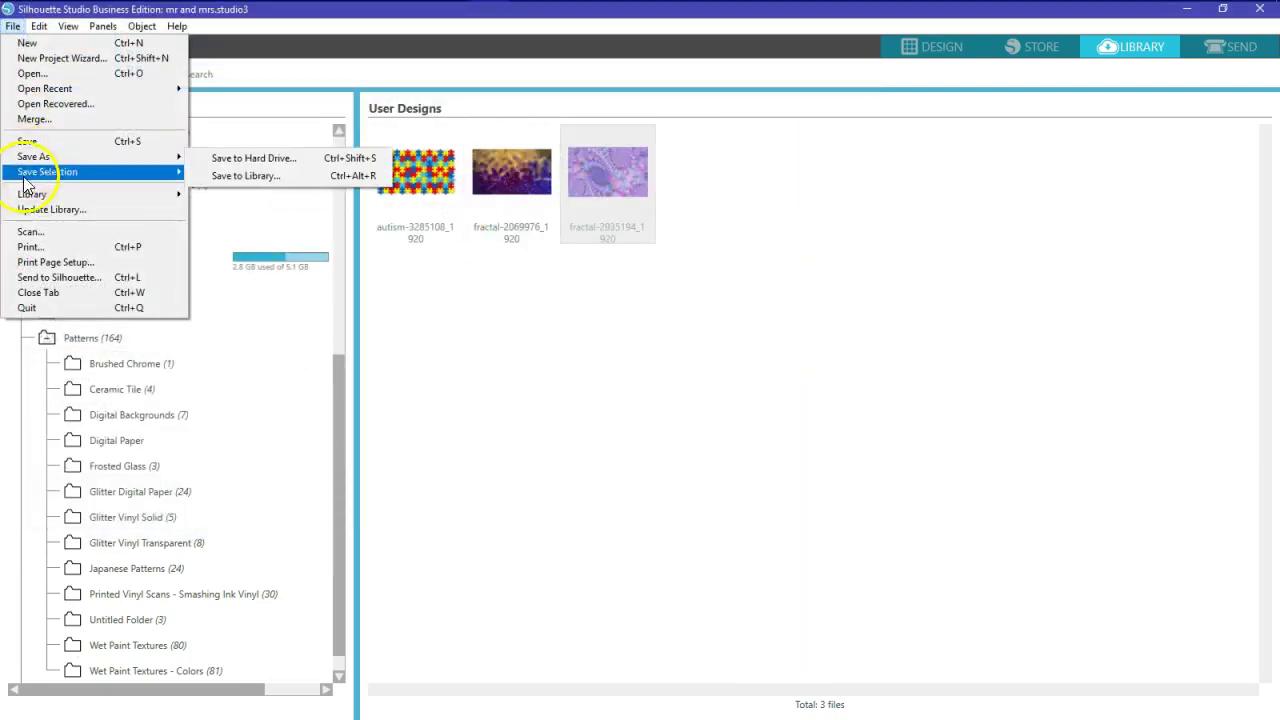
{"action": "mouse_move", "coordinate": [57, 194]}
{"action": "left_click", "coordinate": [246, 242]}
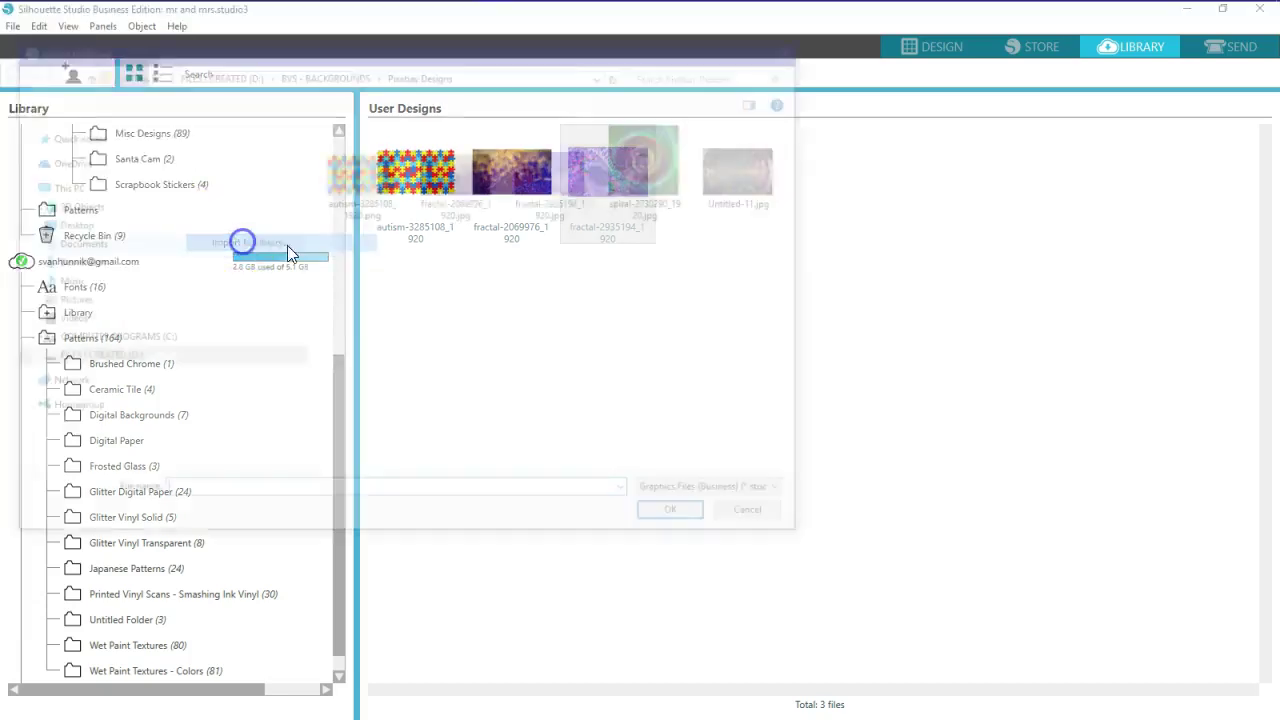
{"action": "left_click", "coordinate": [650, 163]}
{"action": "double_click", "coordinate": [650, 163]}
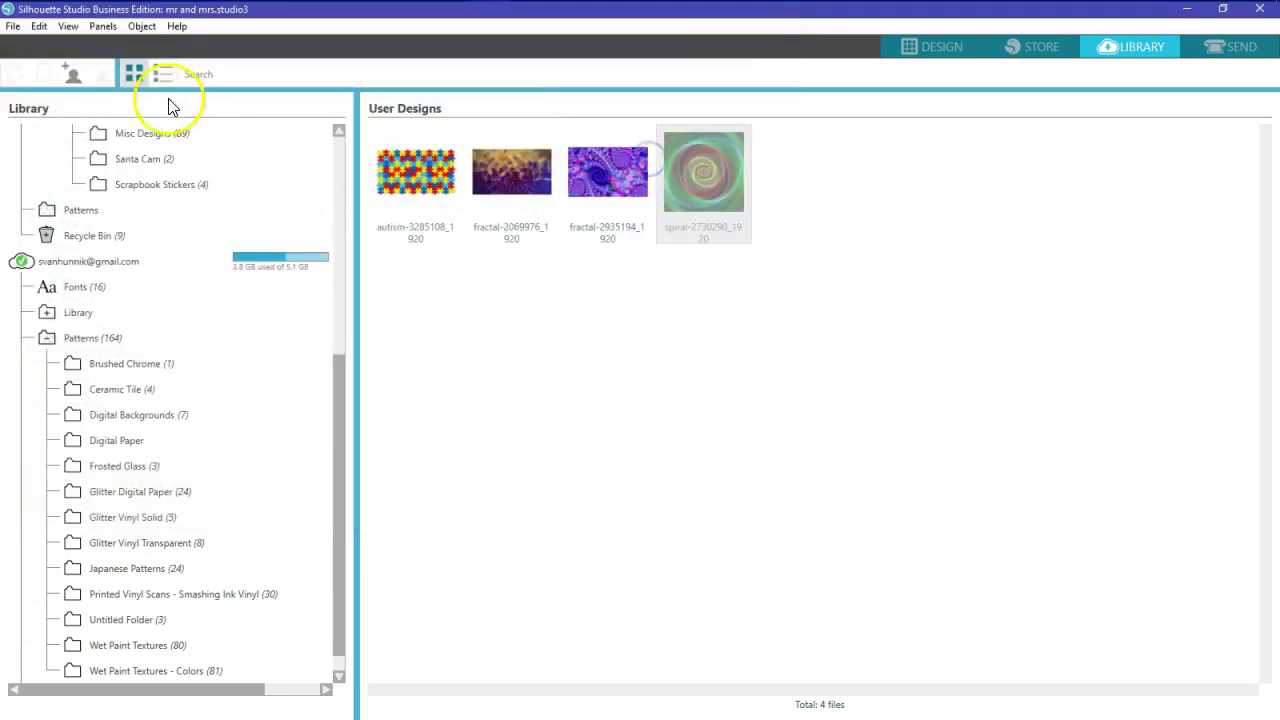
- Import Untitled-11.jpg from the Pixabay Designs folder into the library
{"action": "left_click", "coordinate": [13, 26]}
{"action": "mouse_move", "coordinate": [40, 194]}
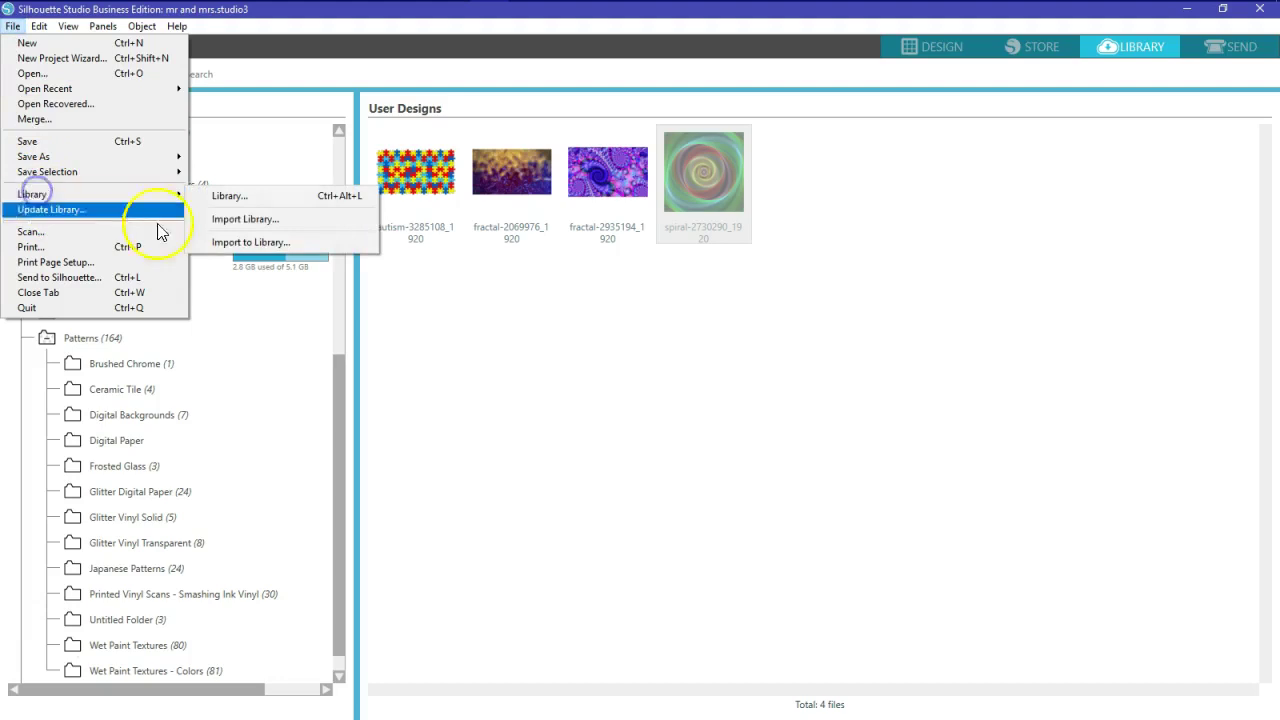
{"action": "left_click", "coordinate": [250, 244]}
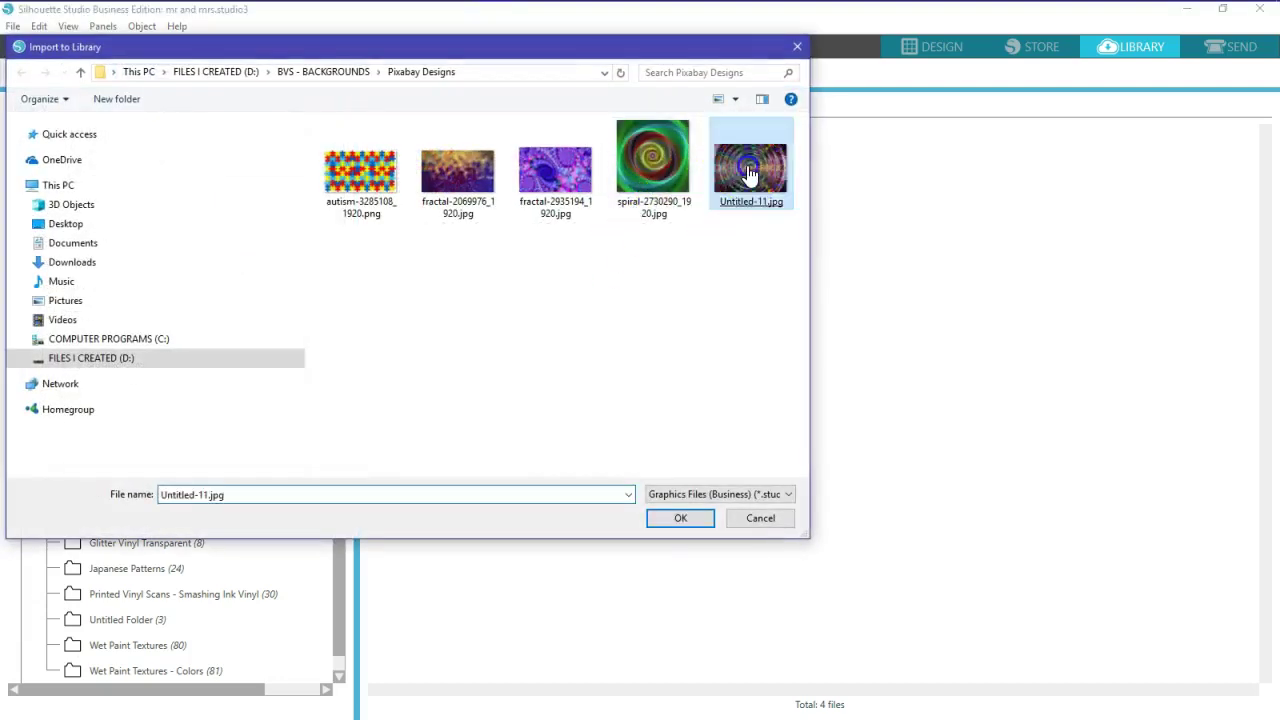
{"action": "double_click", "coordinate": [749, 170]}
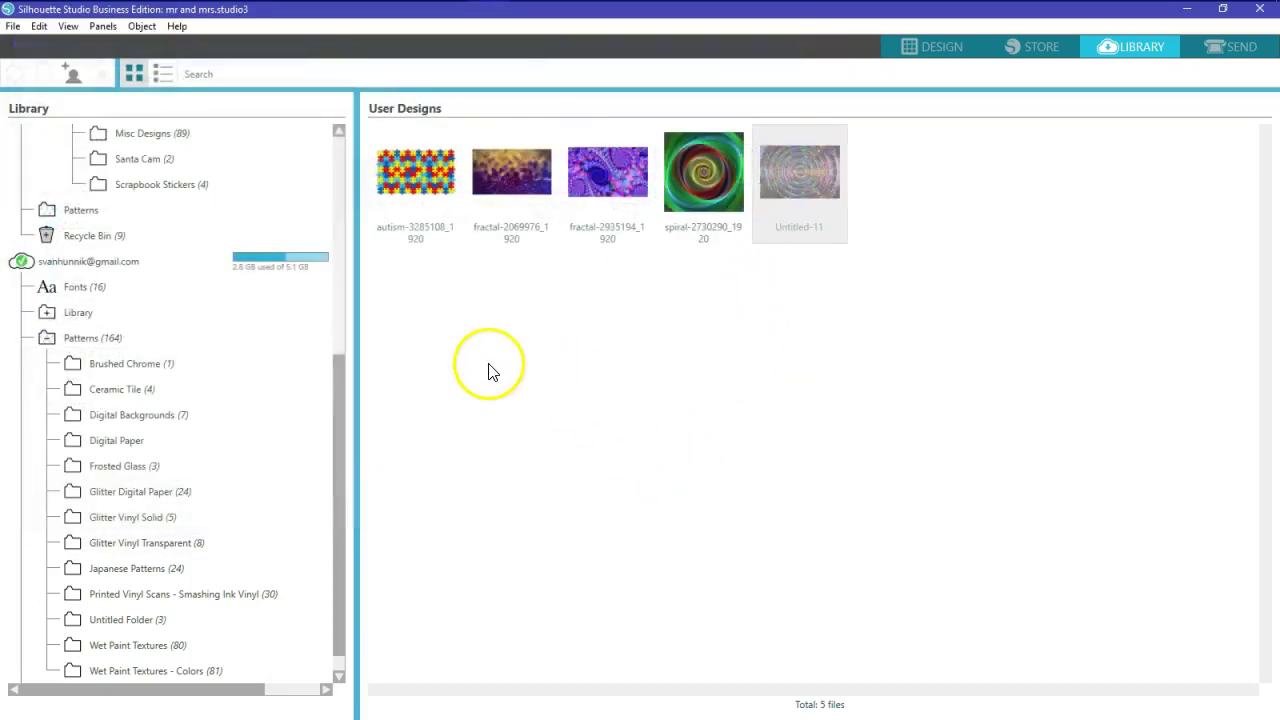
- Select all five imported images in User Designs and move them into the Digital Paper folder under Patterns
{"action": "left_click_drag", "start_coordinate": [338, 437], "coordinate": [338, 386]}
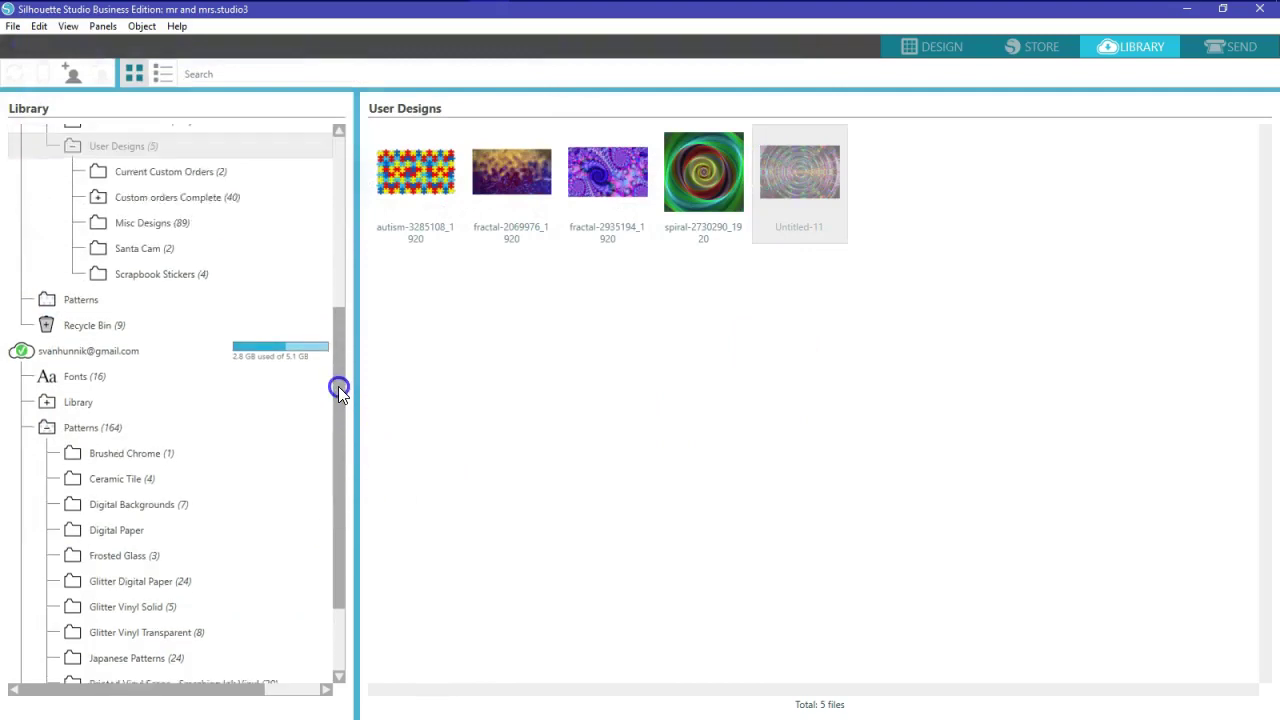
{"action": "left_click", "coordinate": [946, 49]}
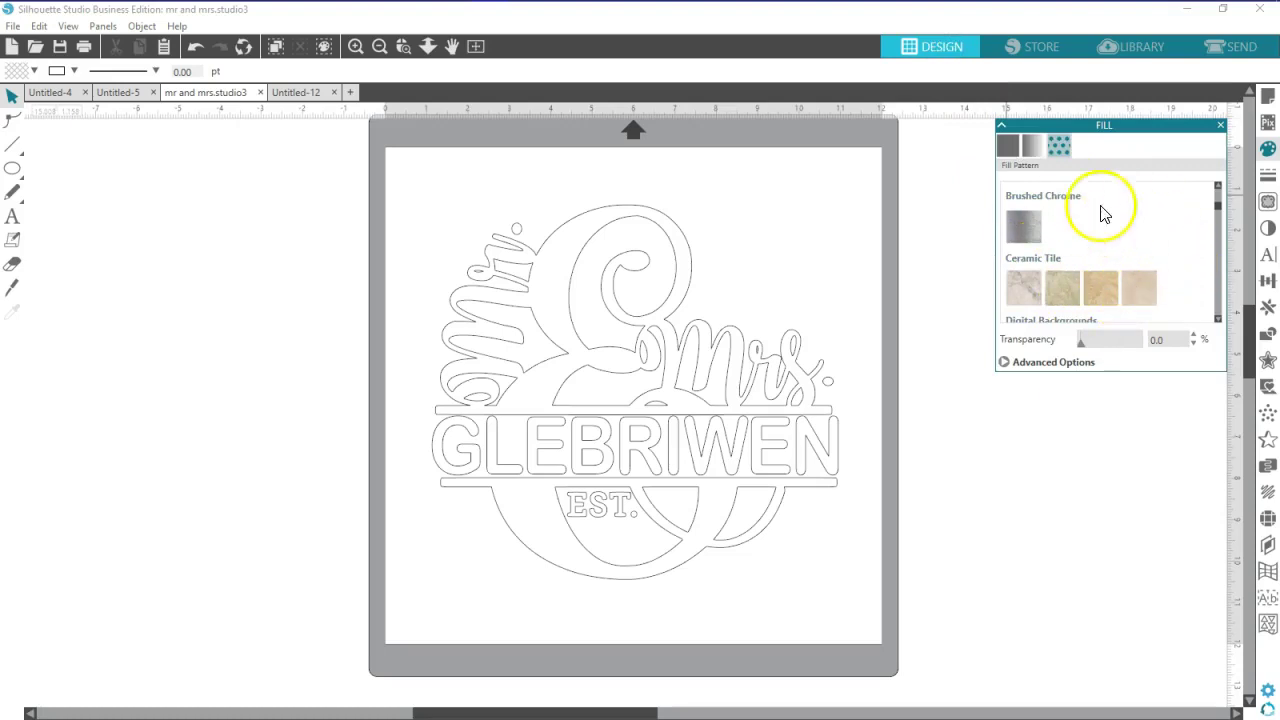
{"action": "left_click", "coordinate": [1131, 52]}
{"action": "left_click_drag", "start_coordinate": [337, 316], "coordinate": [332, 237]}
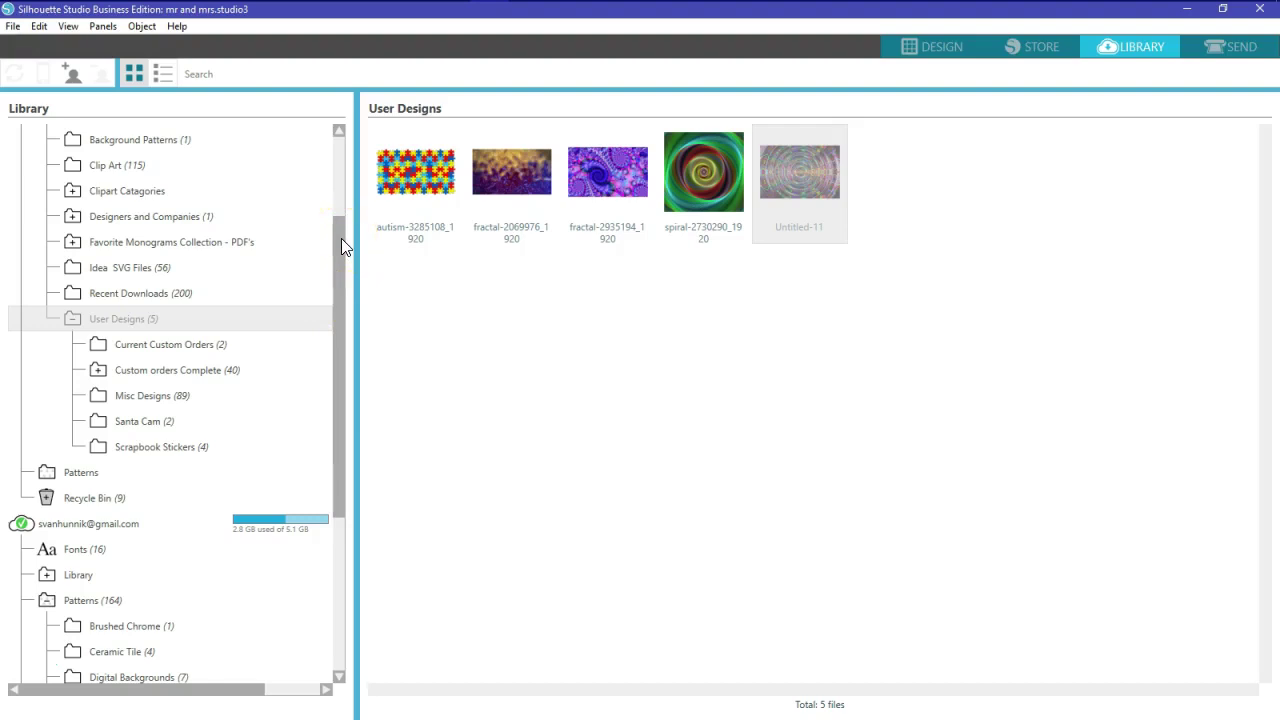
{"action": "left_click_drag", "start_coordinate": [341, 238], "coordinate": [343, 452]}
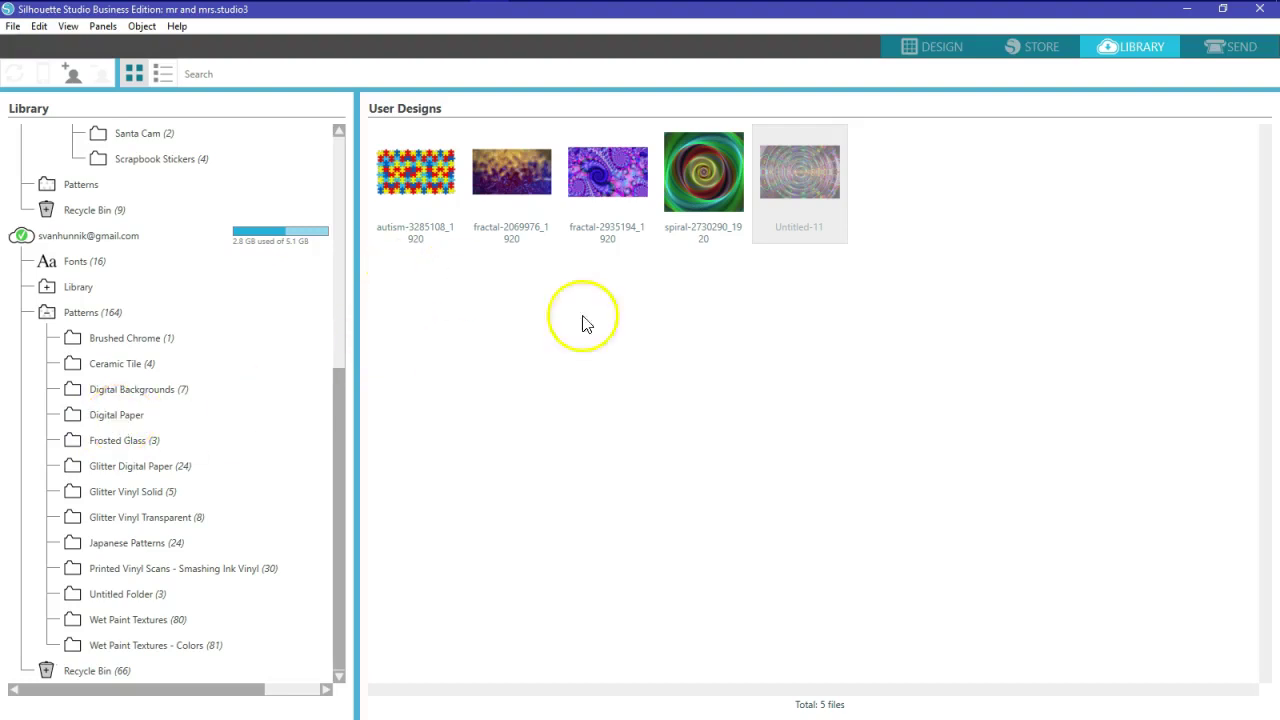
{"action": "left_click_drag", "start_coordinate": [922, 186], "coordinate": [410, 192]}
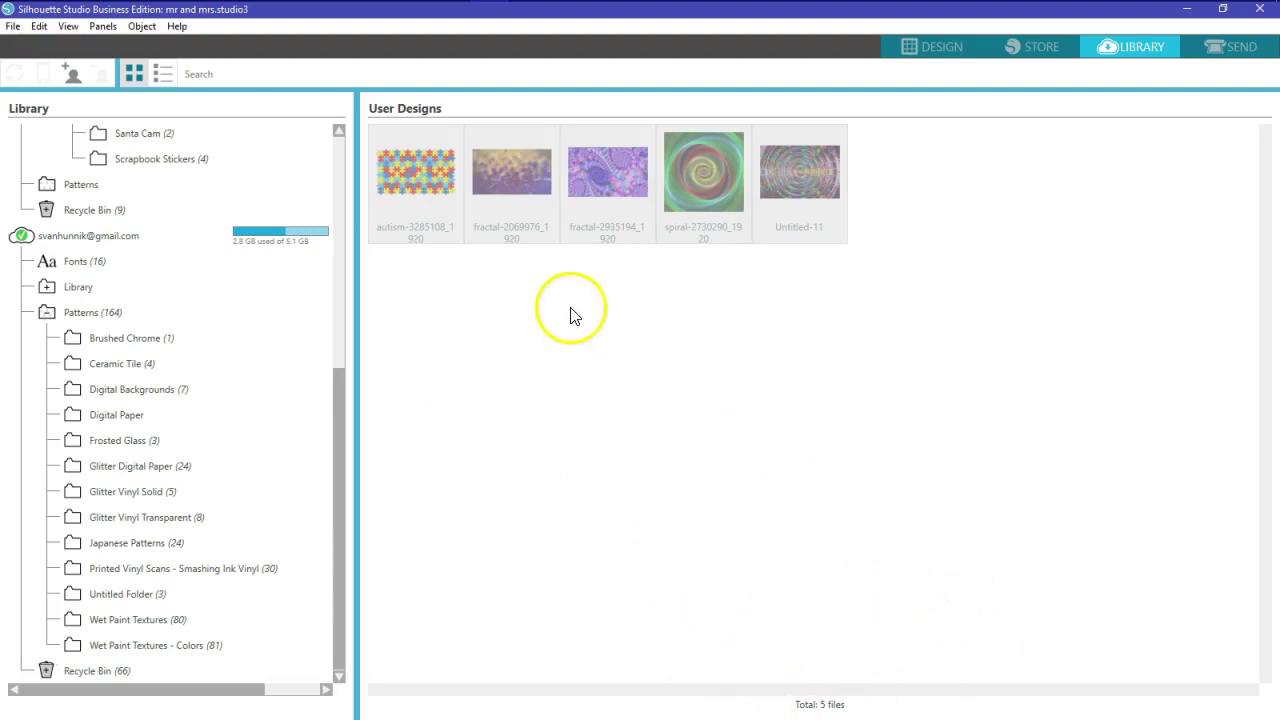
{"action": "left_click_drag", "start_coordinate": [421, 174], "coordinate": [136, 424]}
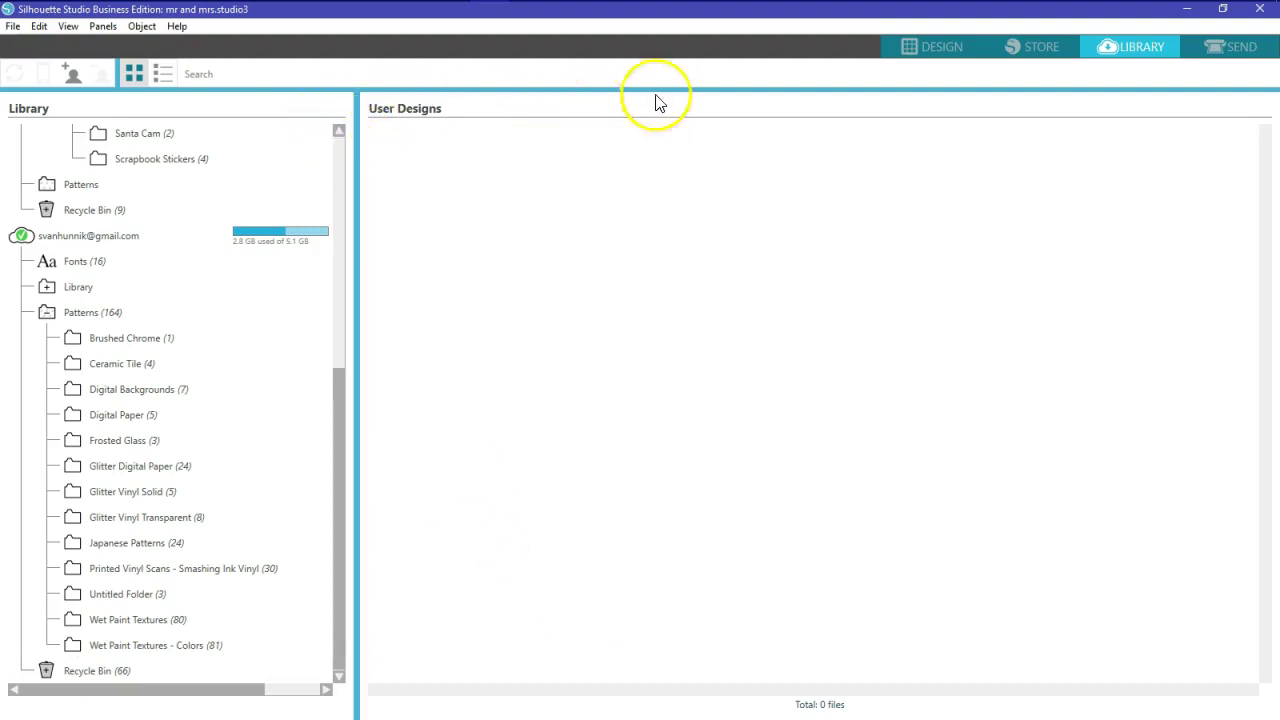
- Return to the Mr. and Mrs. design and look through the fill patterns for the Digital Paper group
{"action": "left_click", "coordinate": [940, 50]}
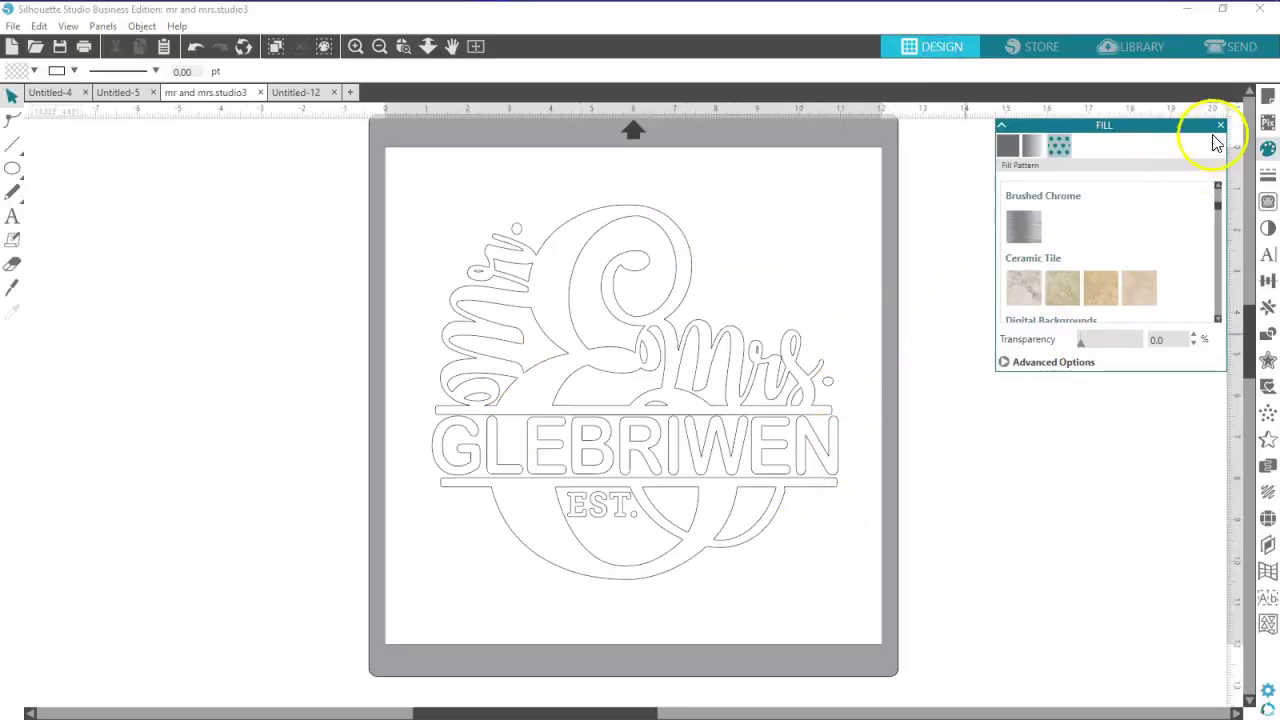
{"action": "left_click_drag", "start_coordinate": [1218, 206], "coordinate": [1220, 218]}
{"action": "left_click", "coordinate": [1212, 318]}
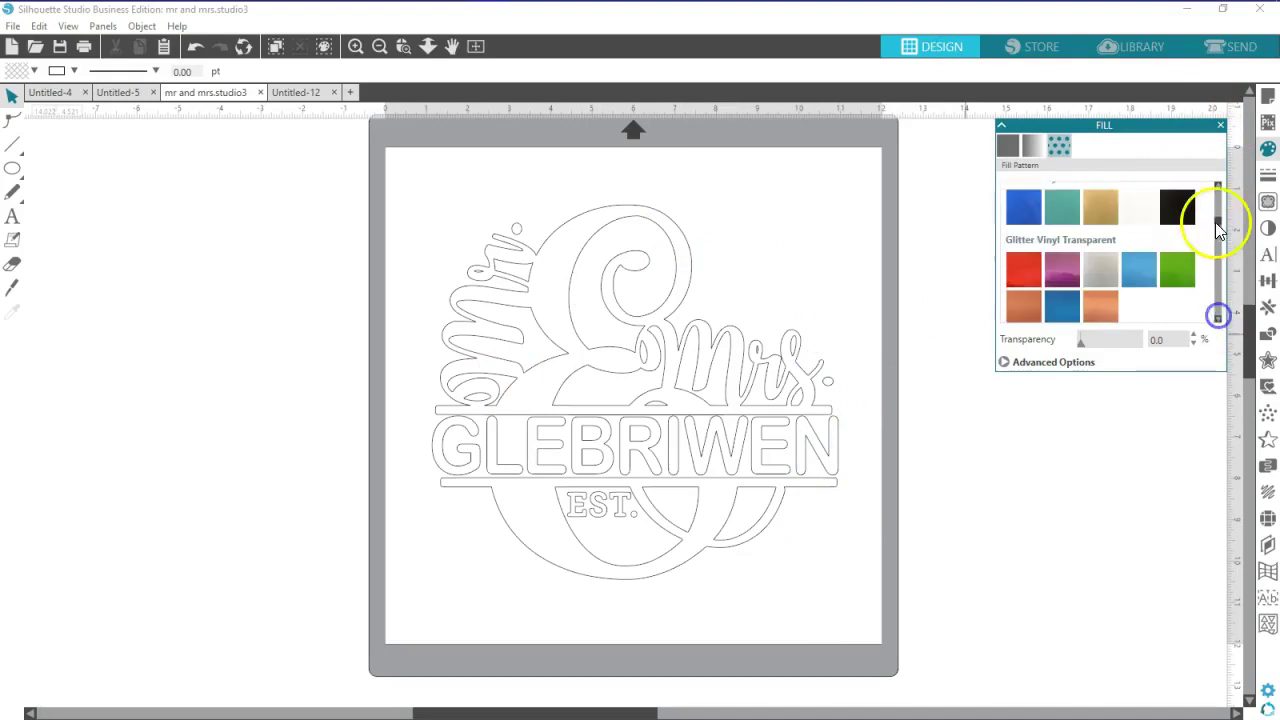
{"action": "left_click", "coordinate": [1218, 185]}
{"action": "left_click", "coordinate": [1218, 185]}
{"action": "left_click", "coordinate": [1218, 185]}
{"action": "left_click", "coordinate": [1218, 185]}
{"action": "left_click", "coordinate": [1218, 185]}
{"action": "left_click", "coordinate": [1218, 185]}
{"action": "left_click", "coordinate": [1218, 185]}
{"action": "left_click", "coordinate": [1218, 185]}
{"action": "left_click", "coordinate": [1218, 185]}
{"action": "left_click", "coordinate": [1218, 185]}
{"action": "left_click", "coordinate": [1218, 185]}
{"action": "left_click", "coordinate": [1218, 185]}
{"action": "left_click", "coordinate": [1218, 185]}
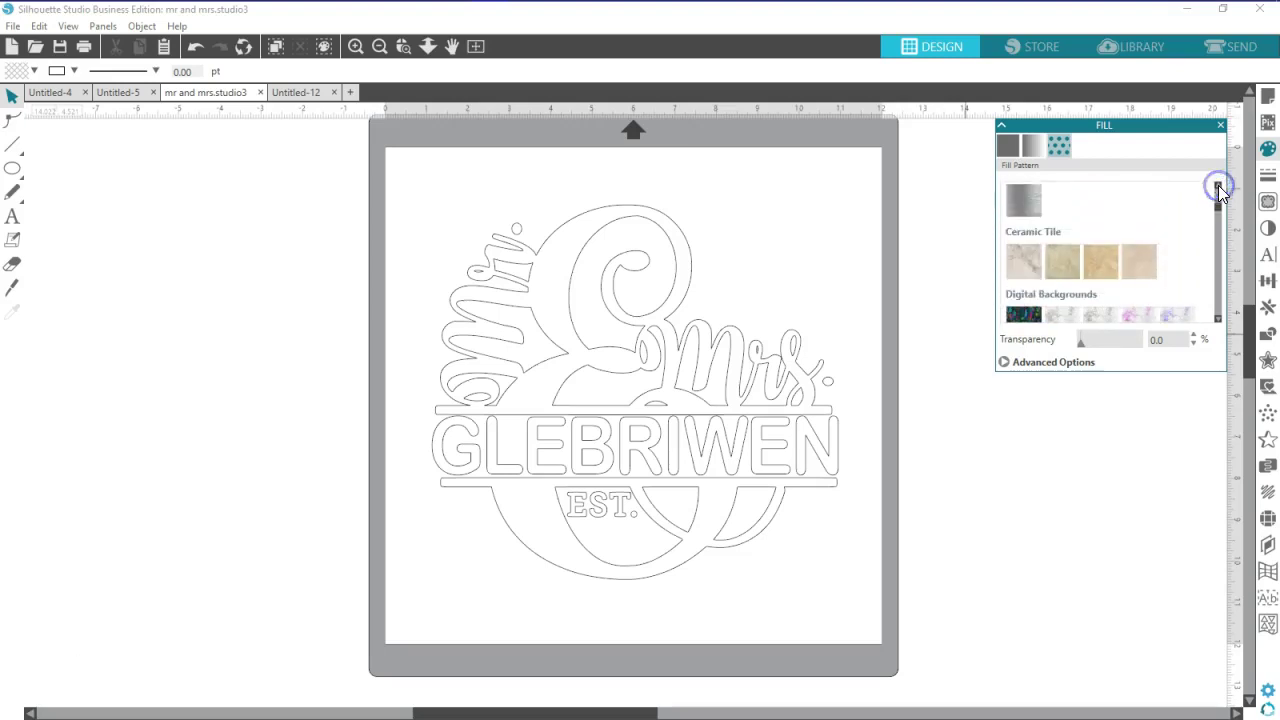
- Close and reopen the fill options to reload the pattern list, and show the Digital Paper swatches
{"action": "left_click", "coordinate": [1222, 131]}
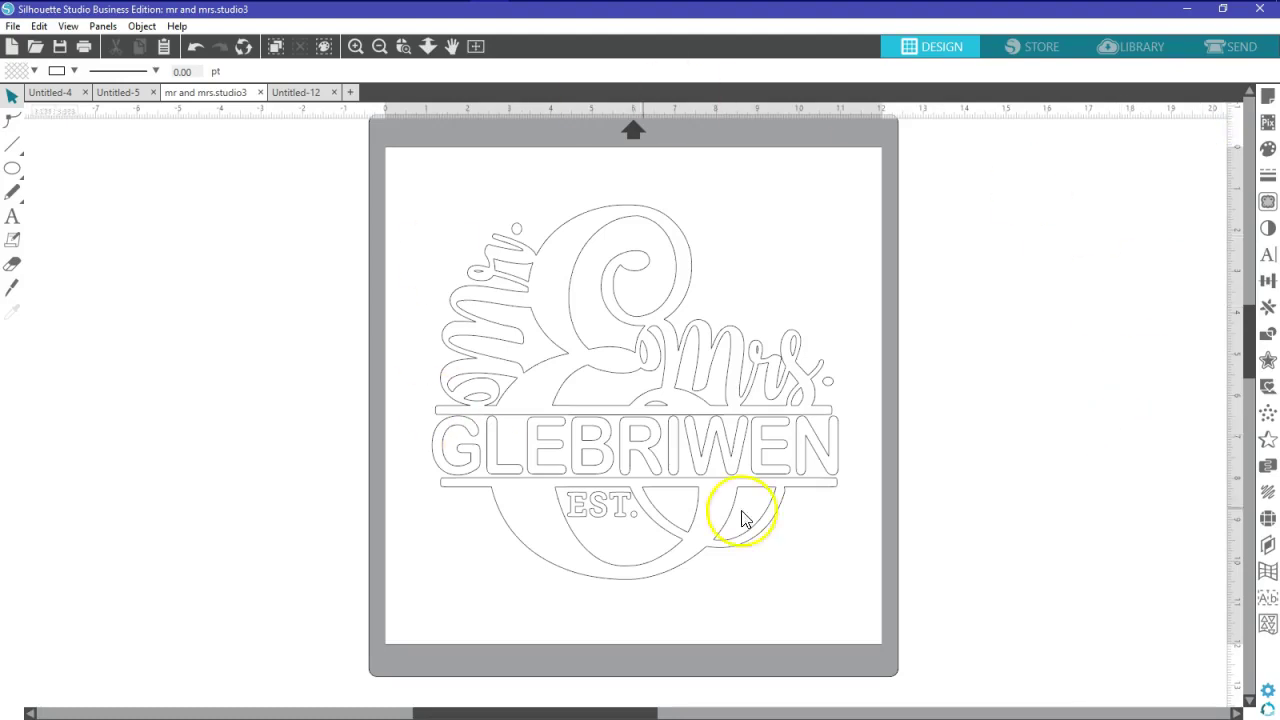
{"action": "left_click", "coordinate": [1267, 148]}
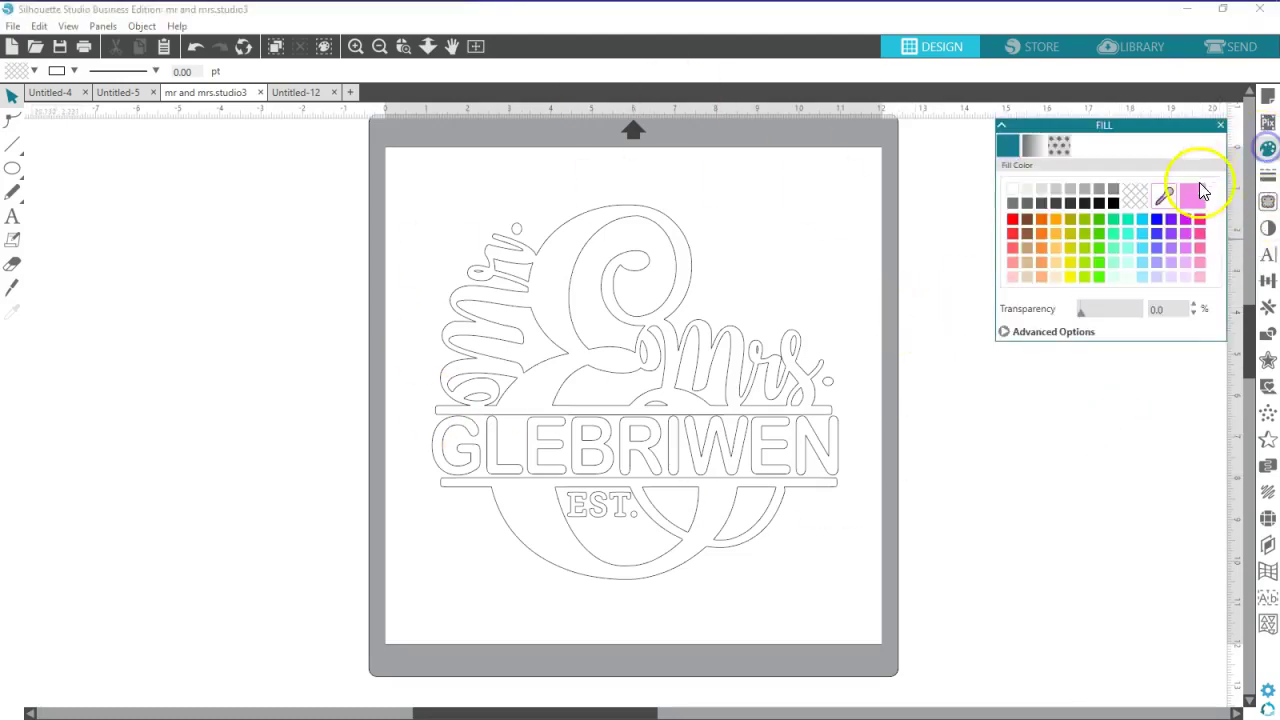
{"action": "left_click", "coordinate": [1059, 152]}
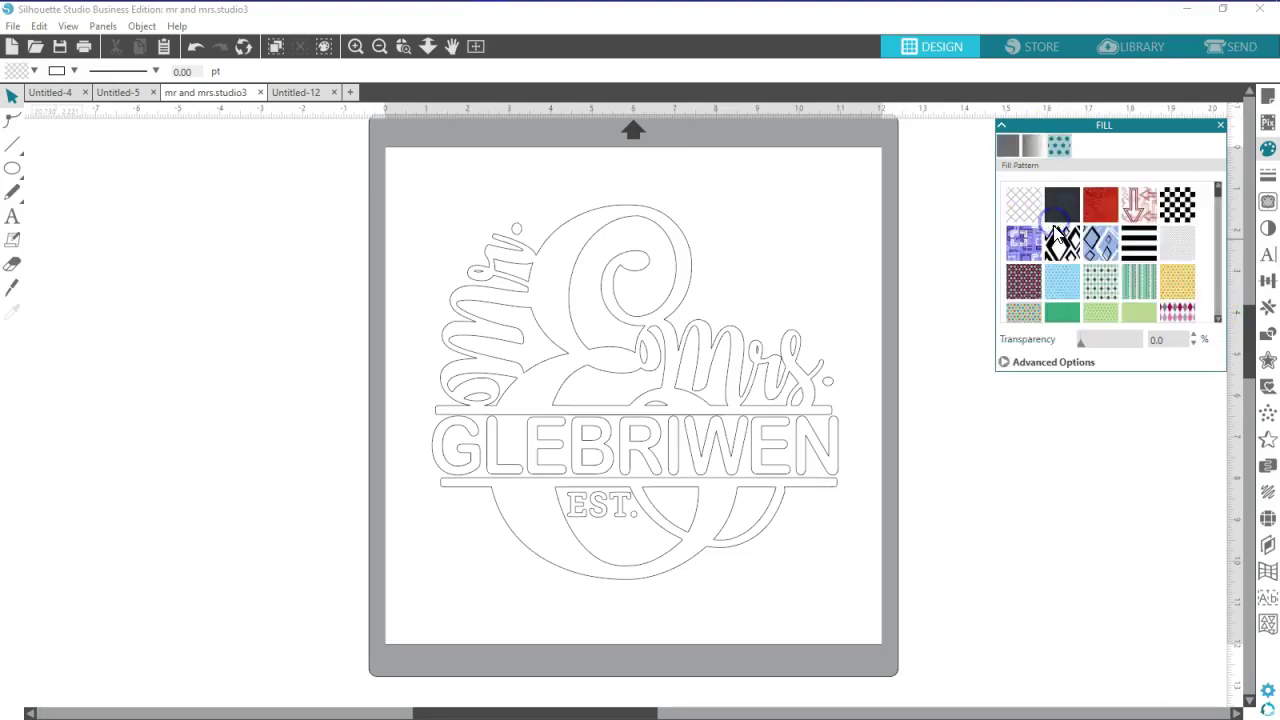
{"action": "left_click", "coordinate": [1217, 320]}
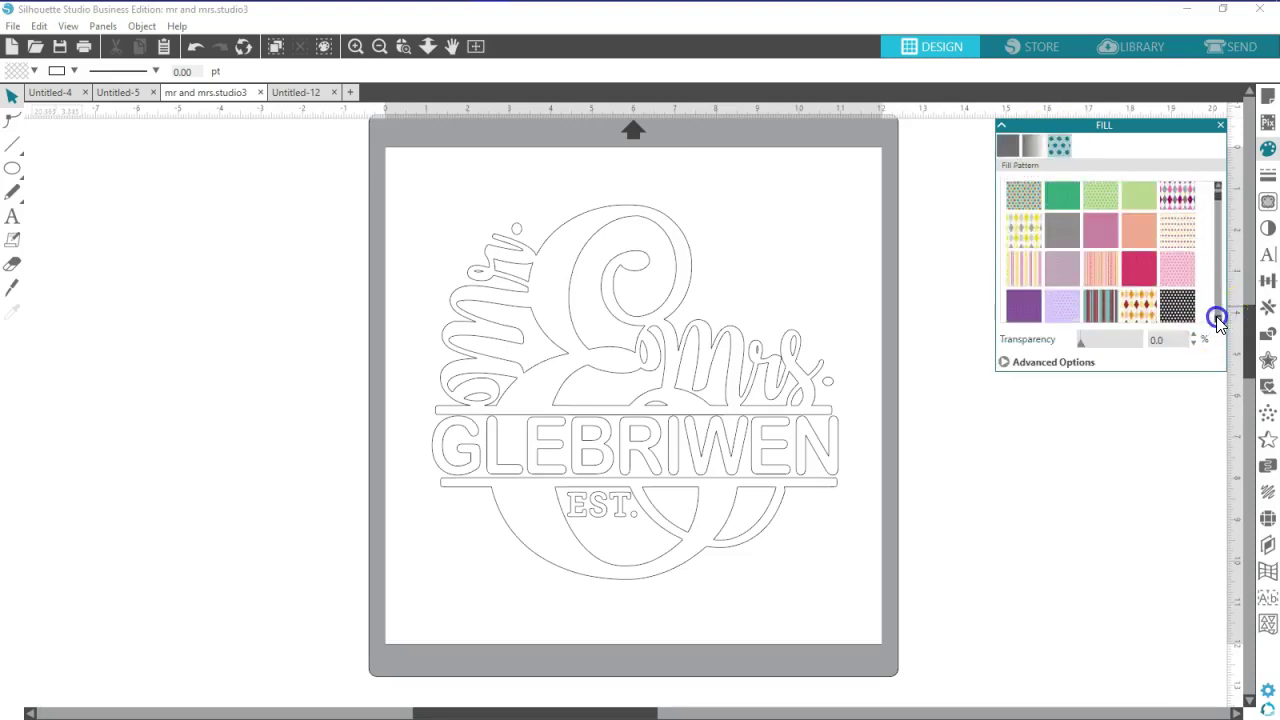
{"action": "left_click_drag", "start_coordinate": [1217, 320], "coordinate": [1217, 320]}
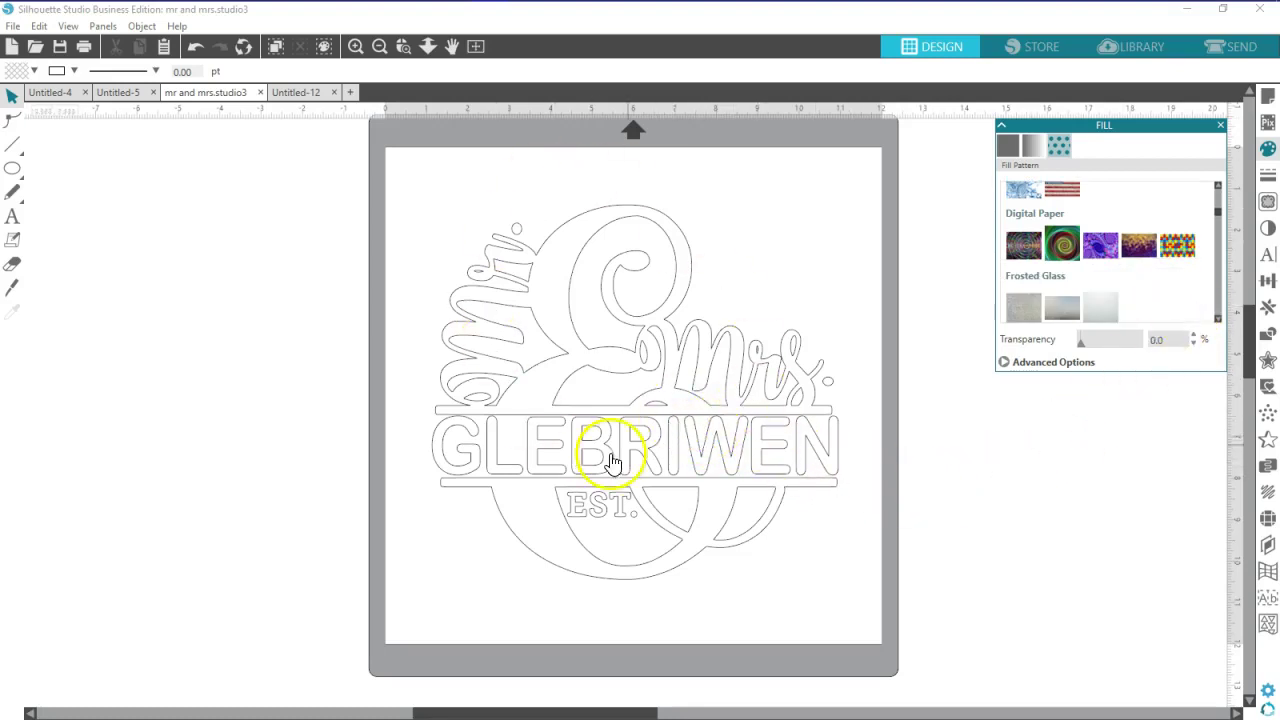
- Select the Mr. and Mrs. design and fill it in turn with the Untitled-11, green spiral and purple fractal patterns from Digital Paper
{"action": "left_click", "coordinate": [658, 402]}
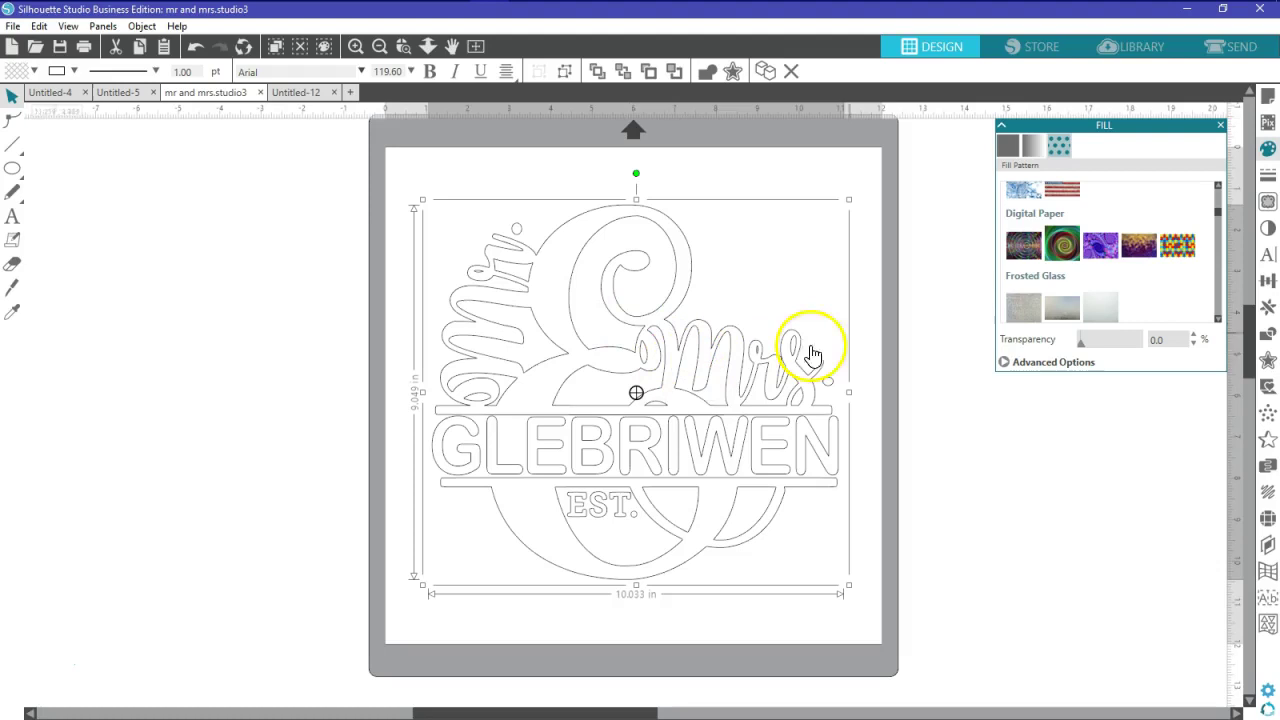
{"action": "left_click", "coordinate": [1027, 253]}
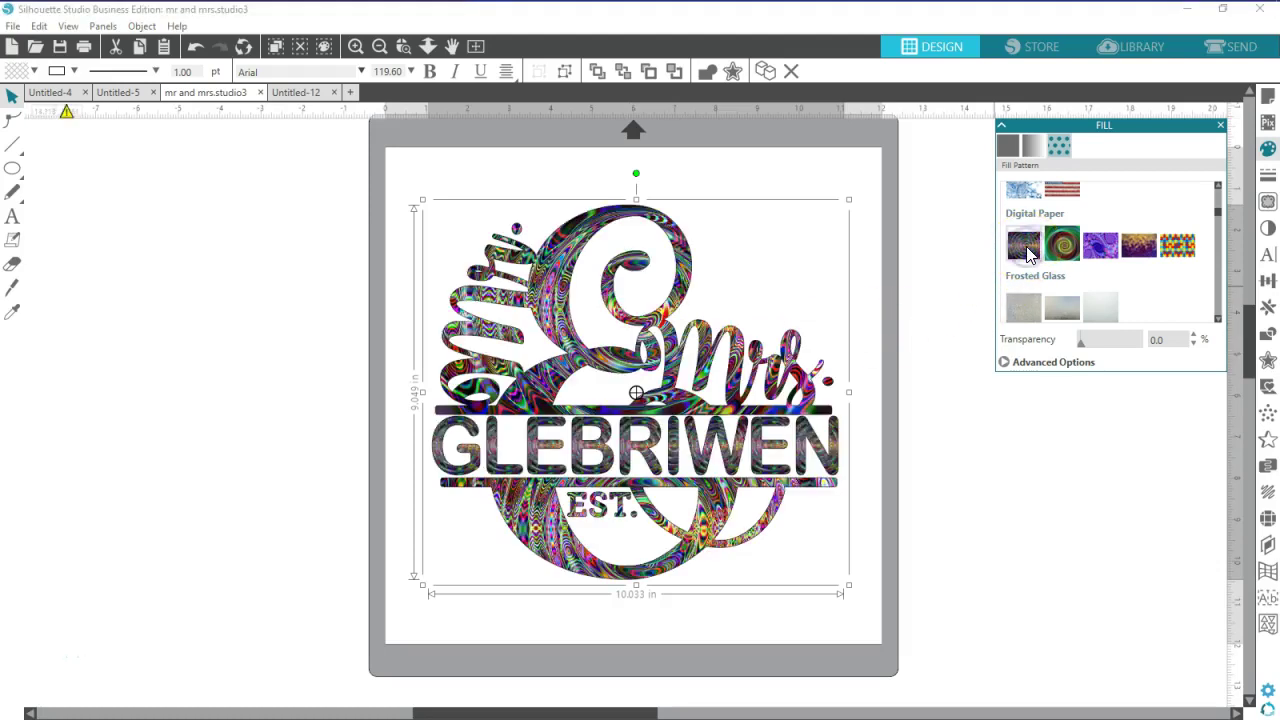
{"action": "left_click", "coordinate": [1070, 252]}
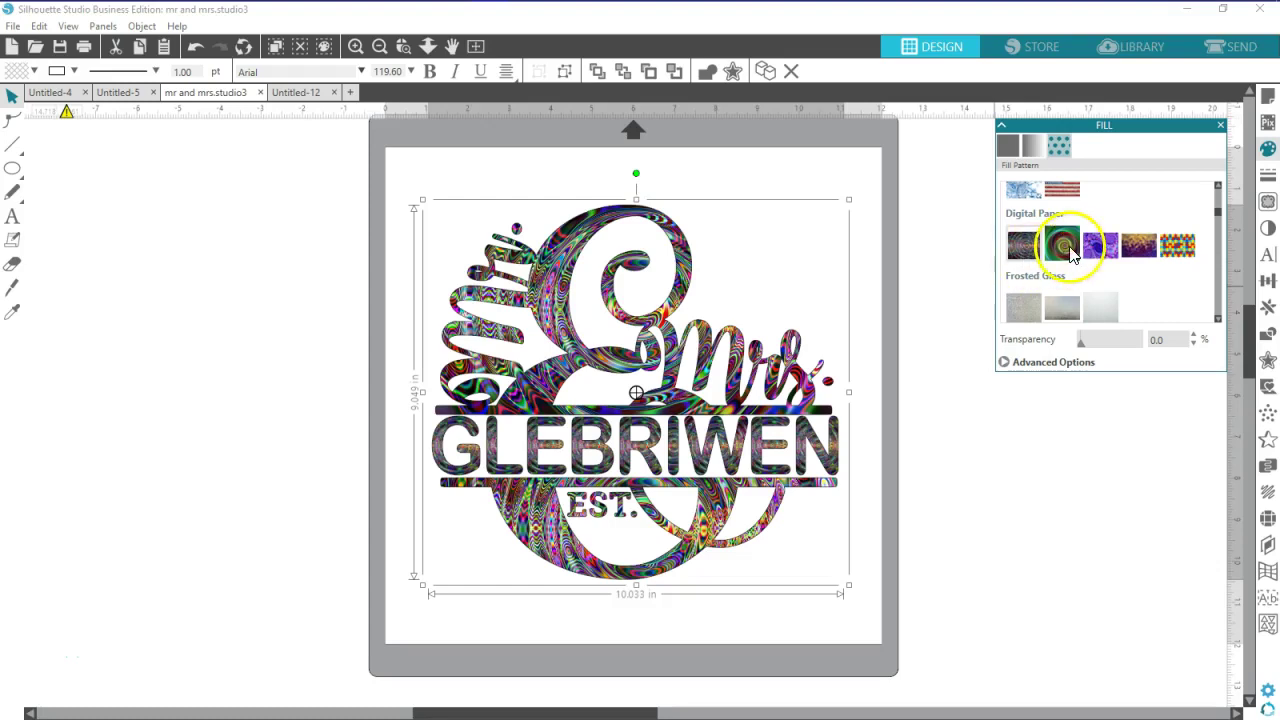
{"action": "left_click", "coordinate": [1102, 250]}
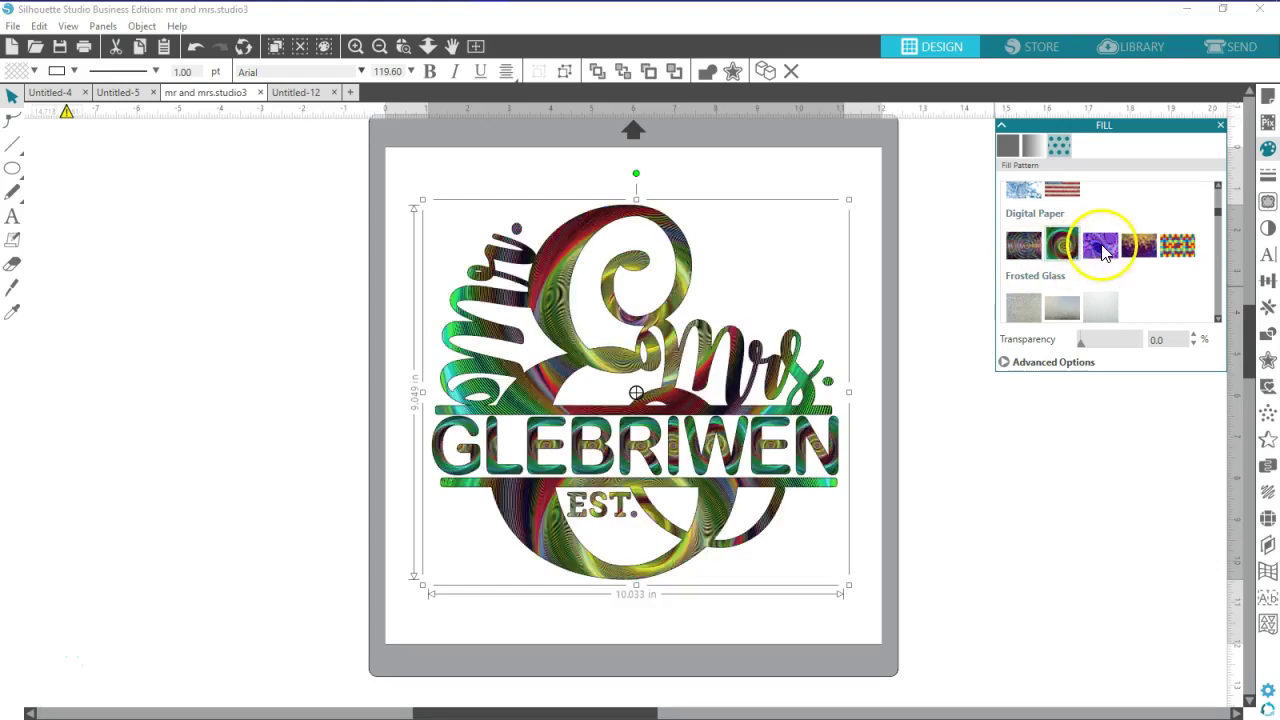
- Fill the Mr. and Mrs. design in turn with the gold-and-purple and puzzle Digital Paper patterns, ending with the American flag pattern
{"action": "left_click", "coordinate": [1140, 250]}
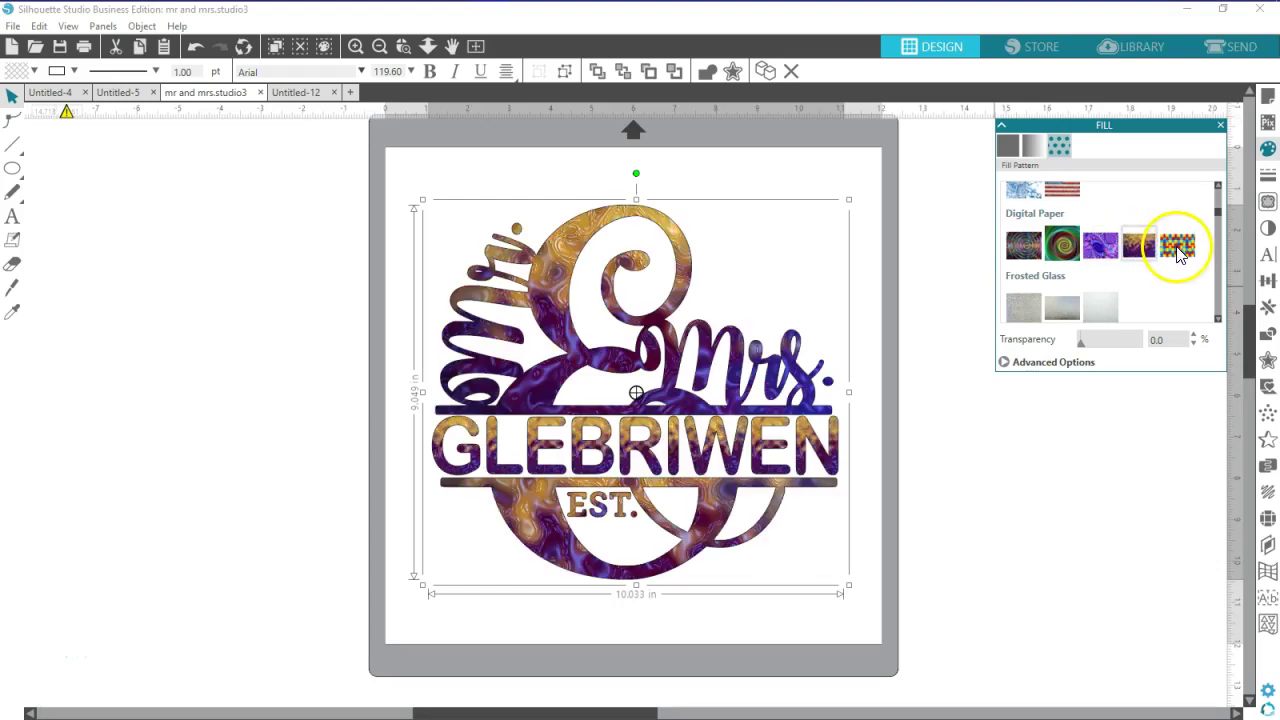
{"action": "left_click", "coordinate": [1179, 250]}
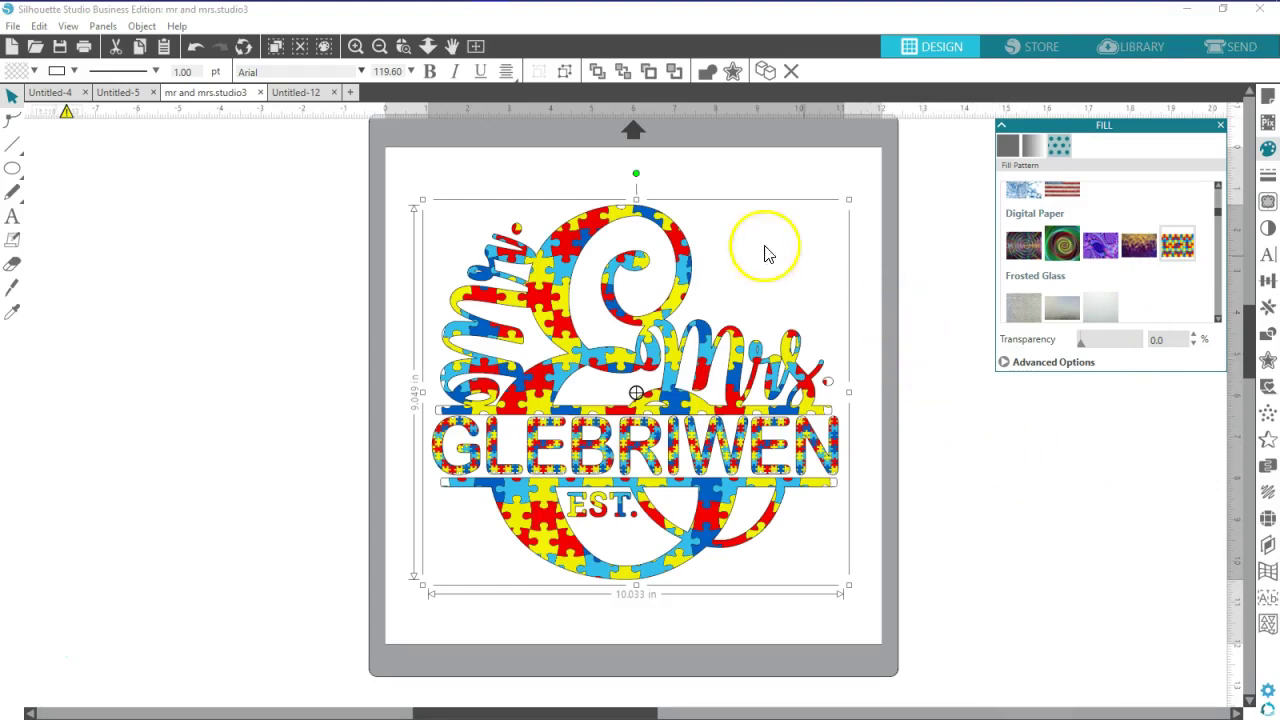
{"action": "left_click", "coordinate": [903, 483]}
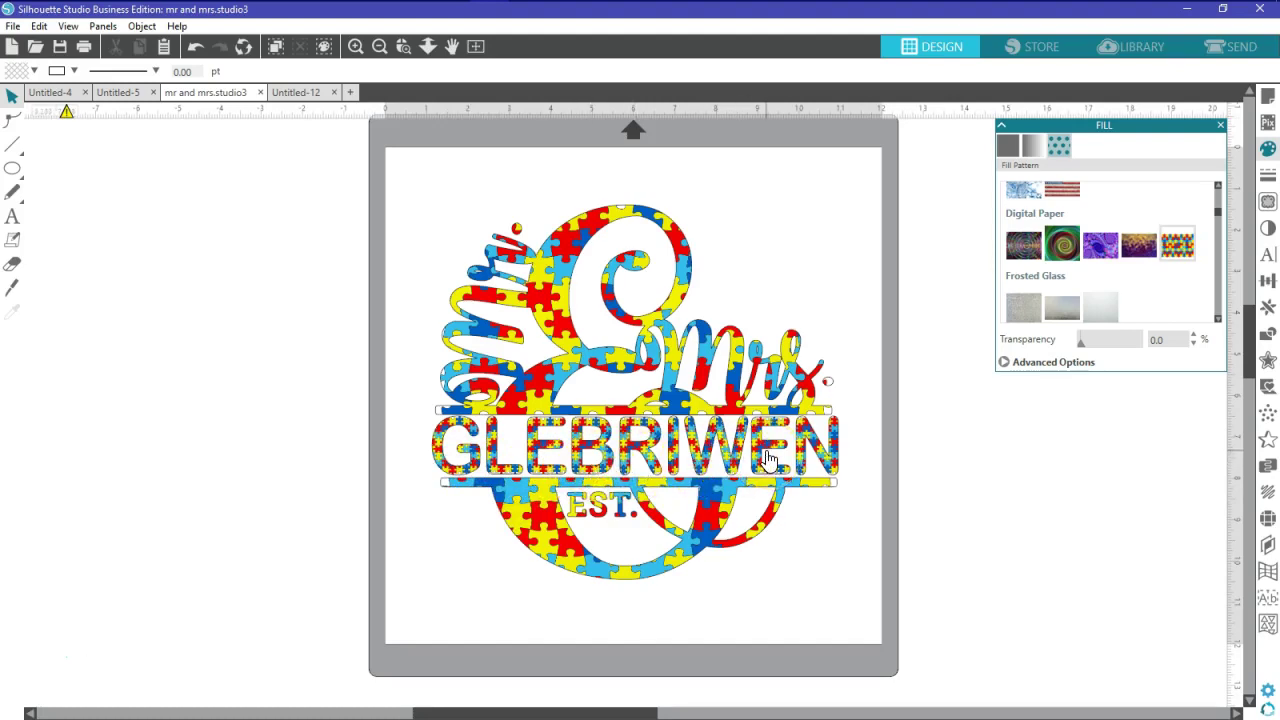
{"action": "left_click", "coordinate": [742, 401]}
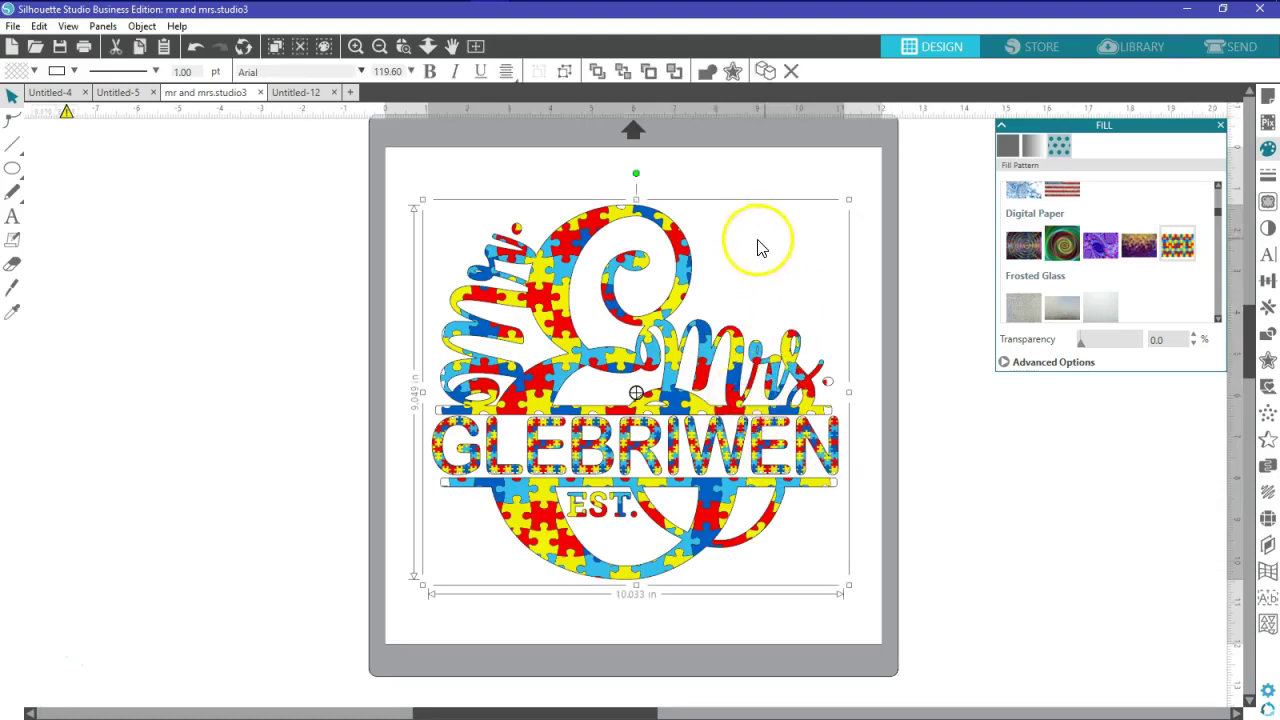
{"action": "left_click", "coordinate": [1063, 190]}
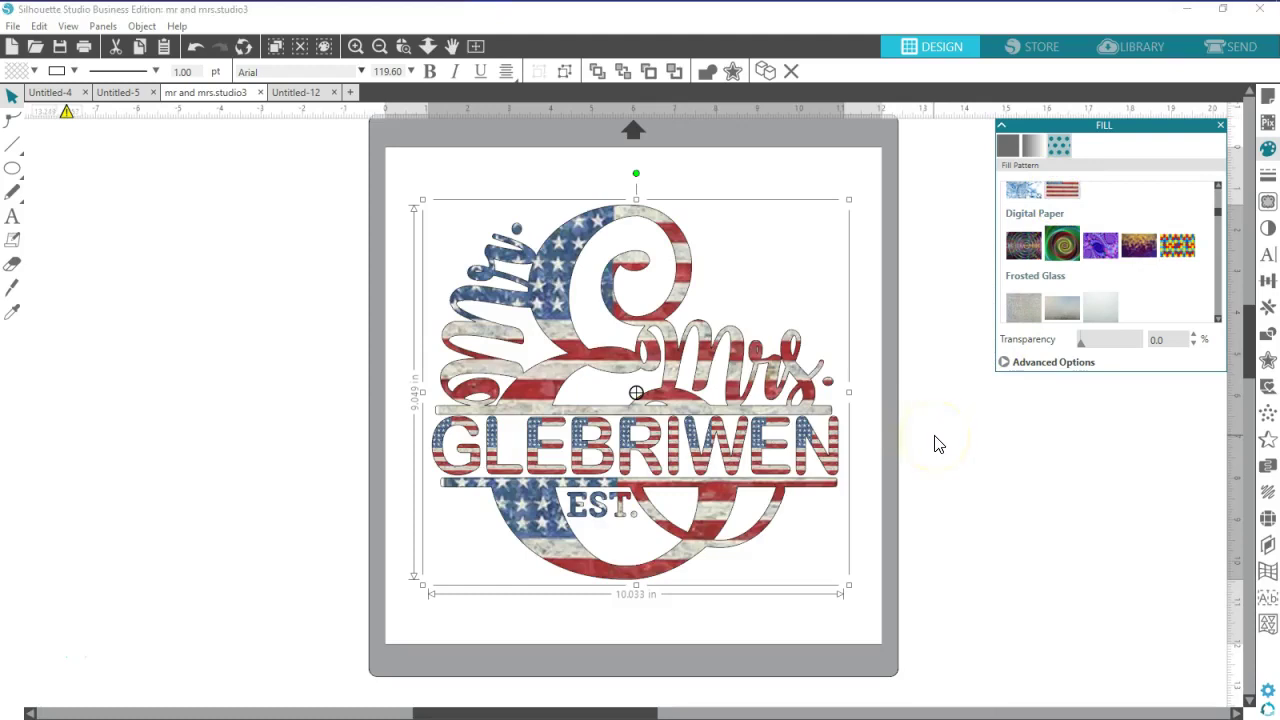
{"action": "left_click", "coordinate": [806, 237]}
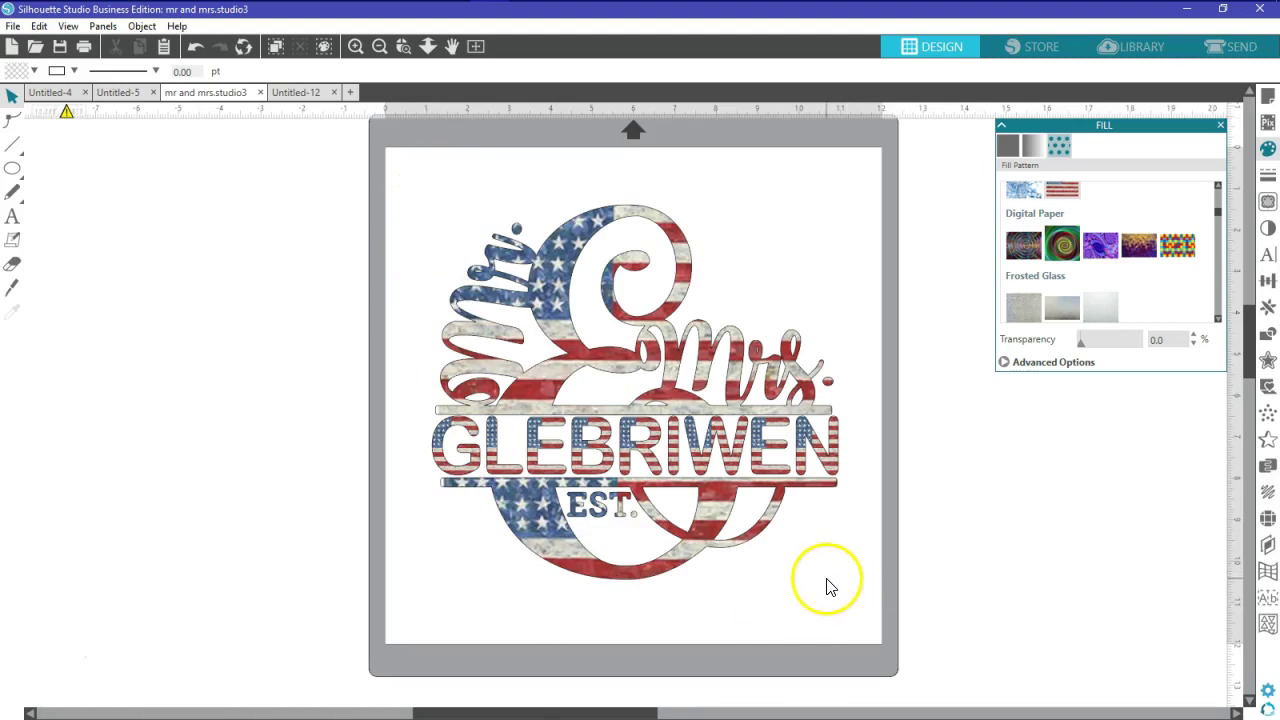
- Create a new document and draw an ellipse about 10.3 by 8.1 in on the page
{"action": "left_click", "coordinate": [350, 92]}
{"action": "left_click", "coordinate": [12, 168]}
{"action": "left_click", "coordinate": [83, 168]}
{"action": "left_click_drag", "start_coordinate": [403, 250], "coordinate": [829, 586]}
{"action": "left_click", "coordinate": [12, 96]}
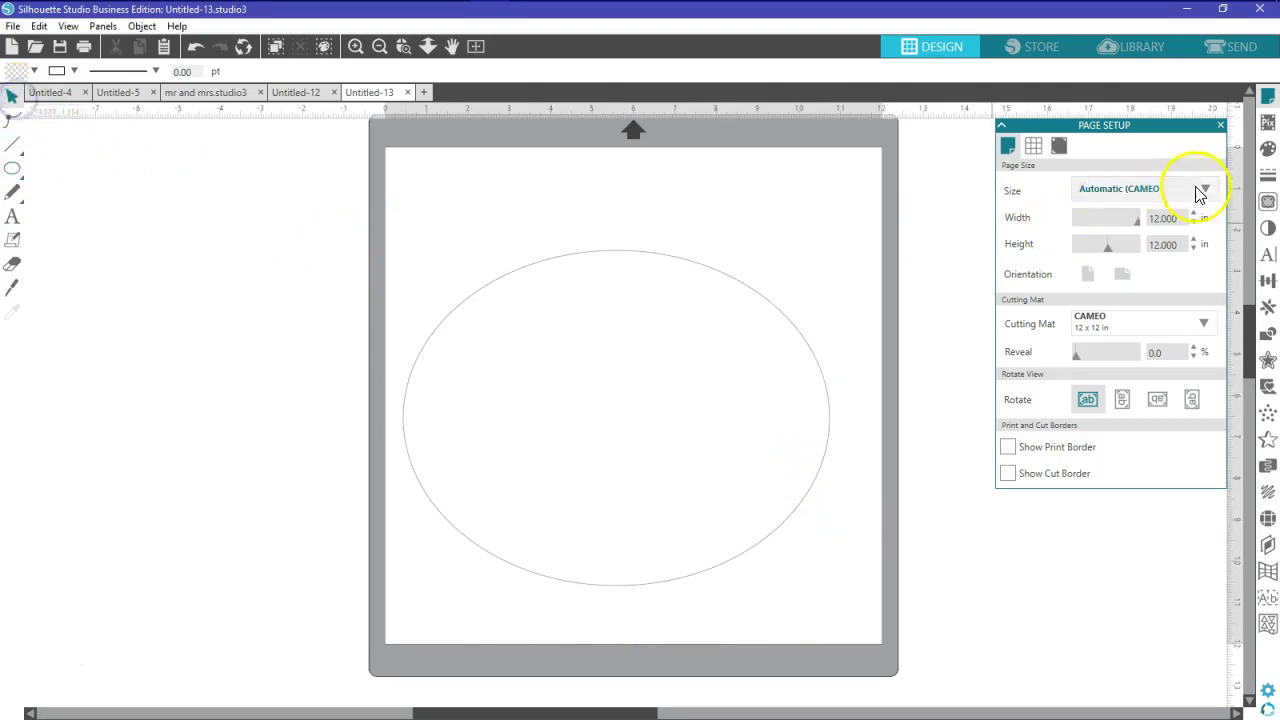
- Browse the fill patterns to the Digital Paper group and fill the ellipse with the American flag pattern
{"action": "left_click", "coordinate": [1267, 148]}
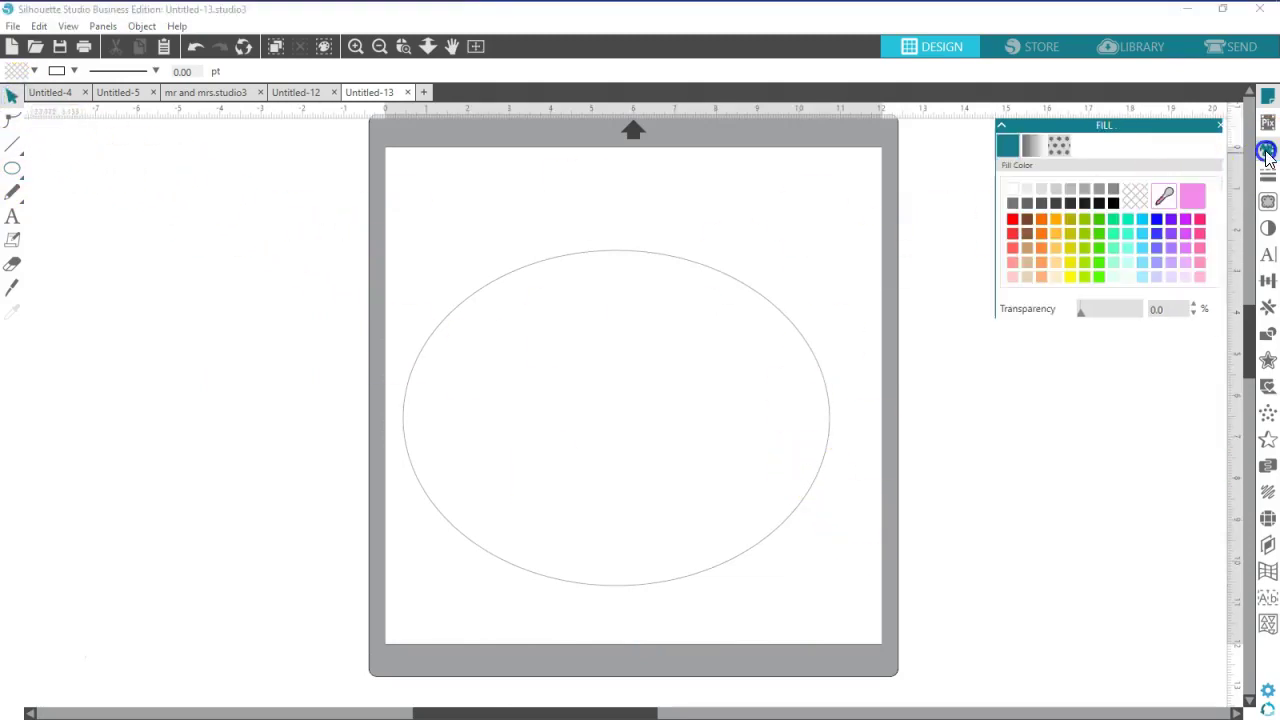
{"action": "left_click", "coordinate": [1062, 146]}
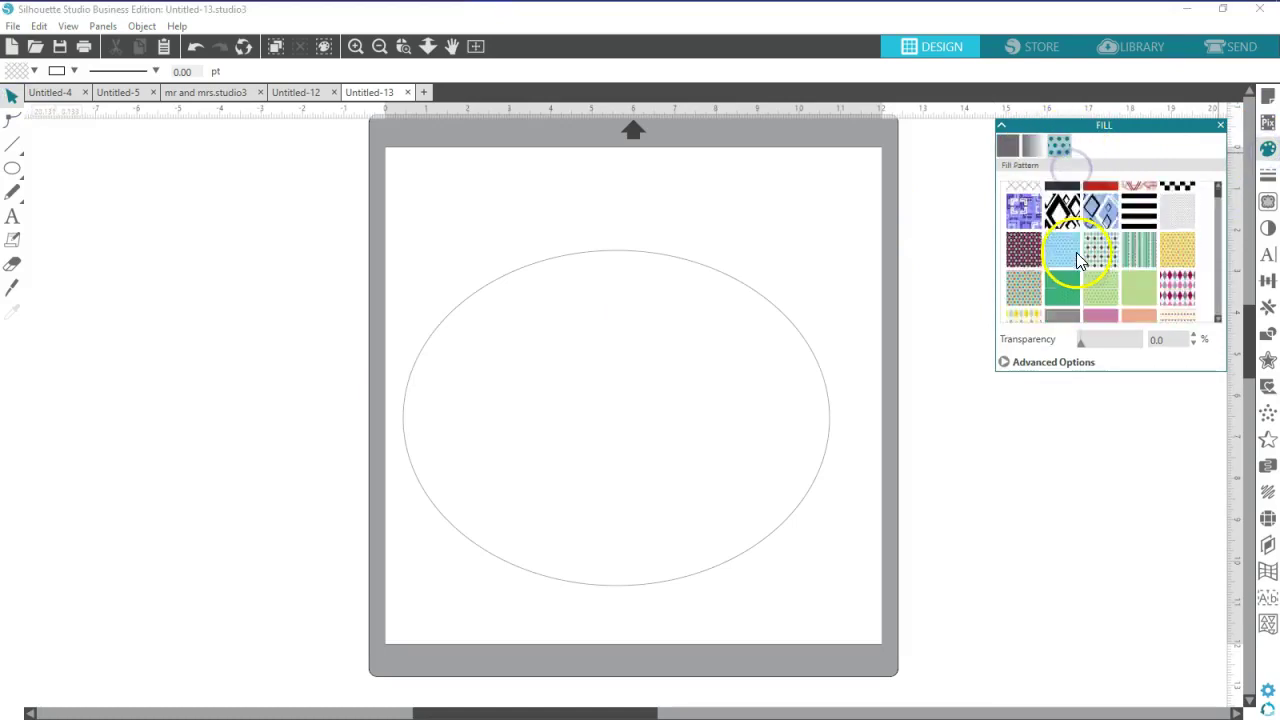
{"action": "scroll", "coordinate": [1080, 244], "scroll_direction": "down", "scroll_amount": 10}
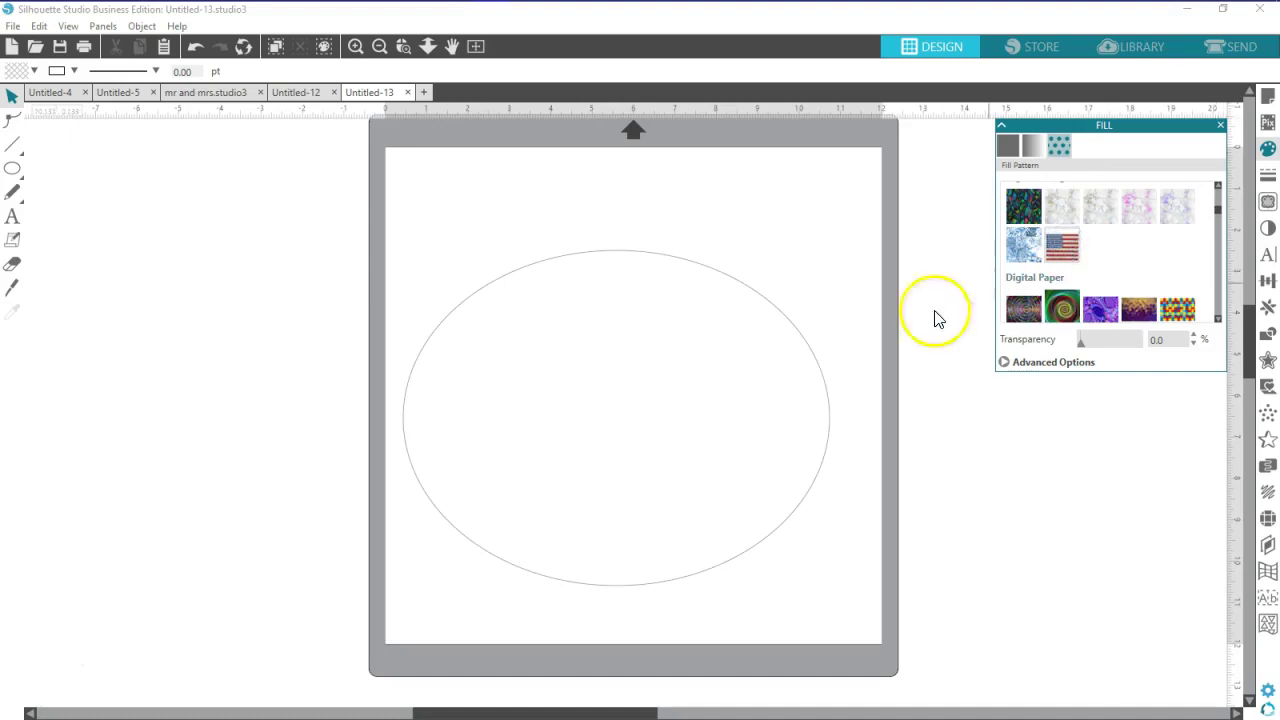
{"action": "left_click", "coordinate": [787, 317]}
{"action": "left_click", "coordinate": [1062, 245]}
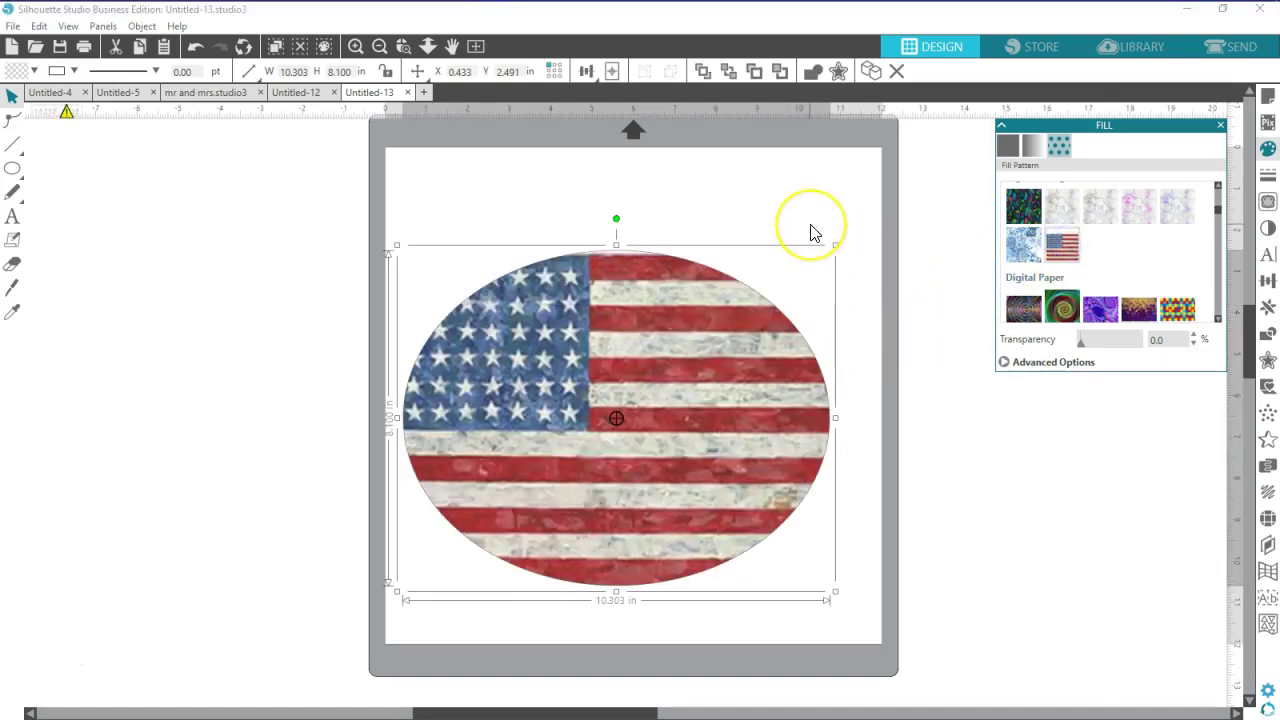
- Fill the ellipse in turn with the green spiral, multicolored ripple, purple fractal and gold-and-purple Digital Paper patterns
{"action": "left_click", "coordinate": [1066, 309]}
{"action": "left_click", "coordinate": [1022, 312]}
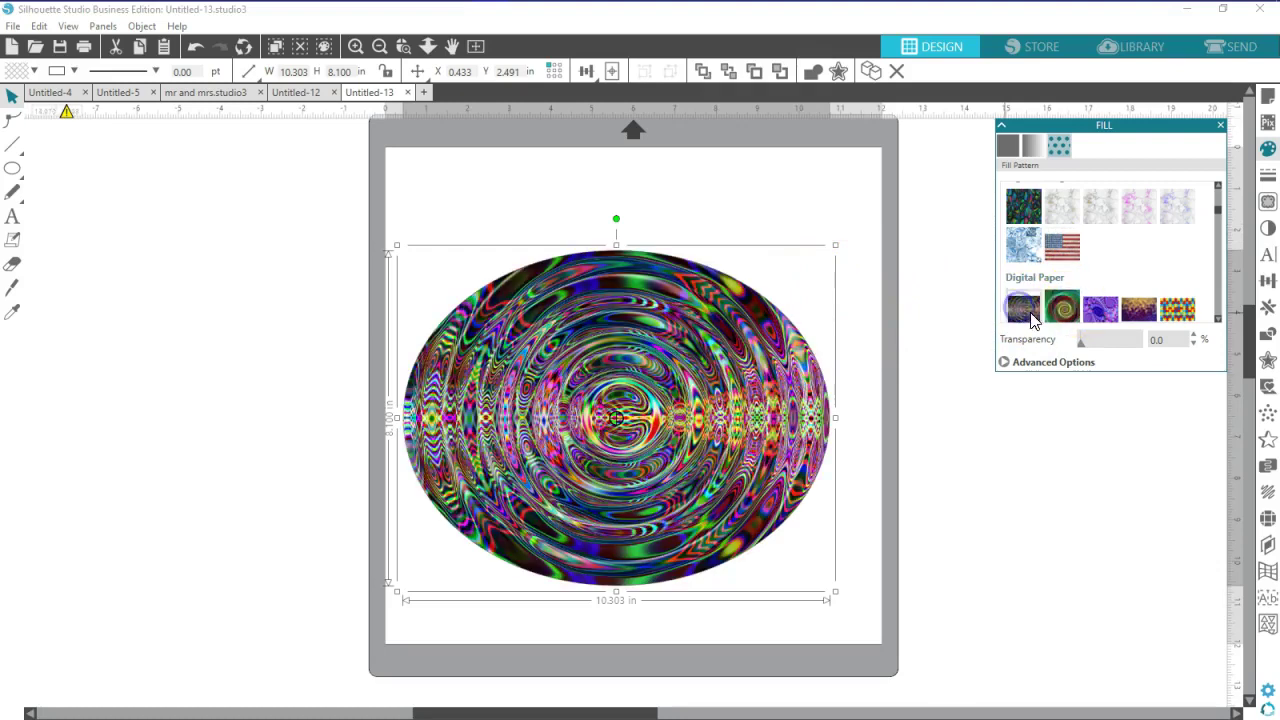
{"action": "left_click", "coordinate": [1102, 312]}
{"action": "left_click", "coordinate": [1136, 312]}
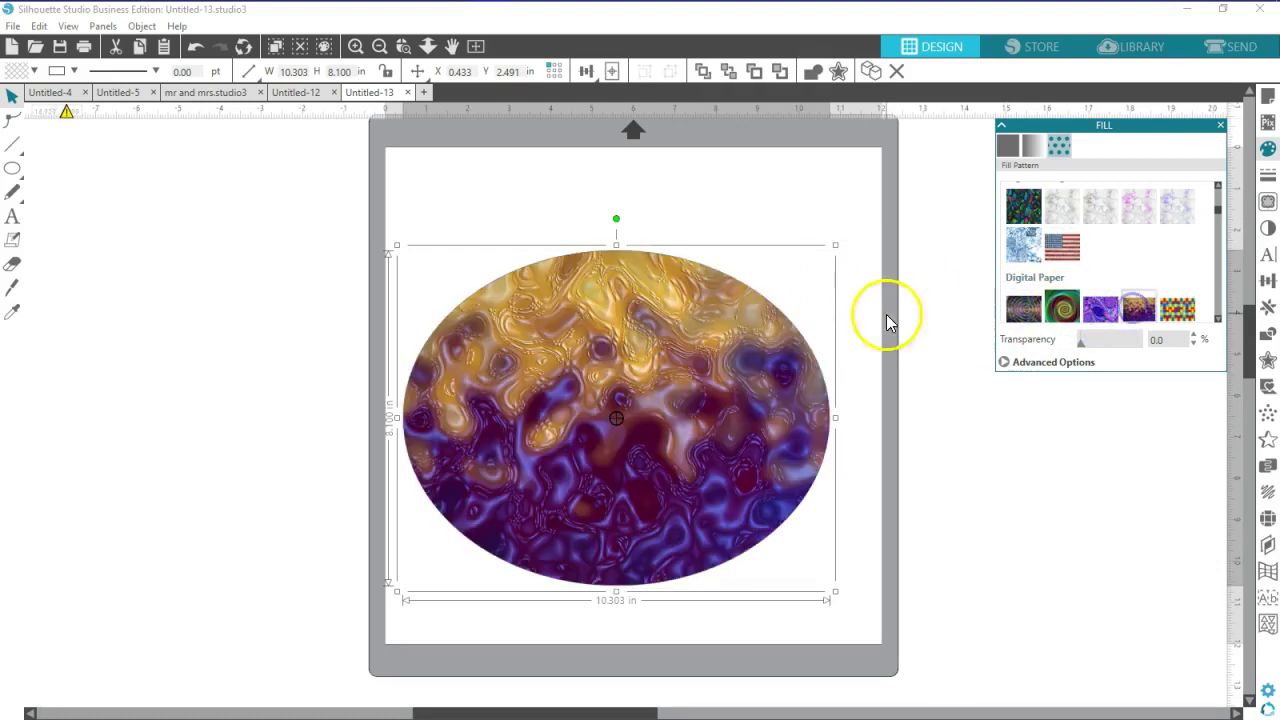
- Look at the Mr. and Mrs. design, return to the Untitled-13 document and delete the filled ellipse
{"action": "left_click", "coordinate": [296, 92]}
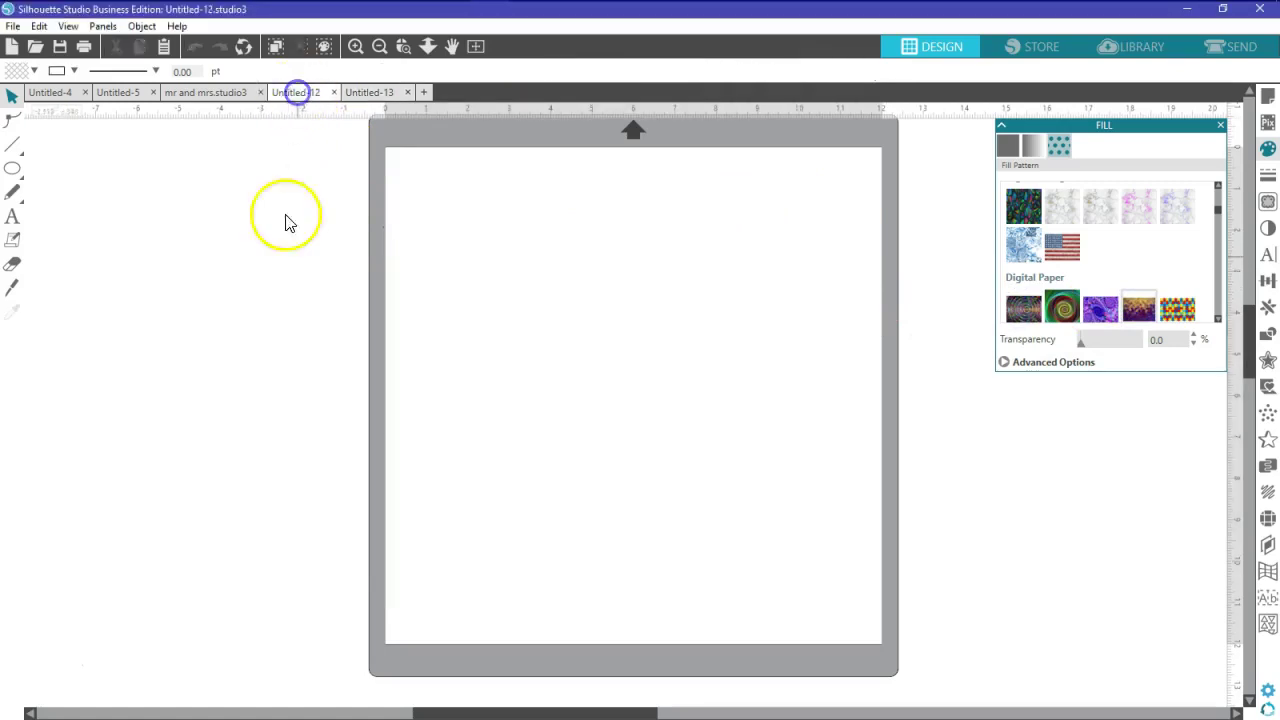
{"action": "left_click", "coordinate": [210, 92]}
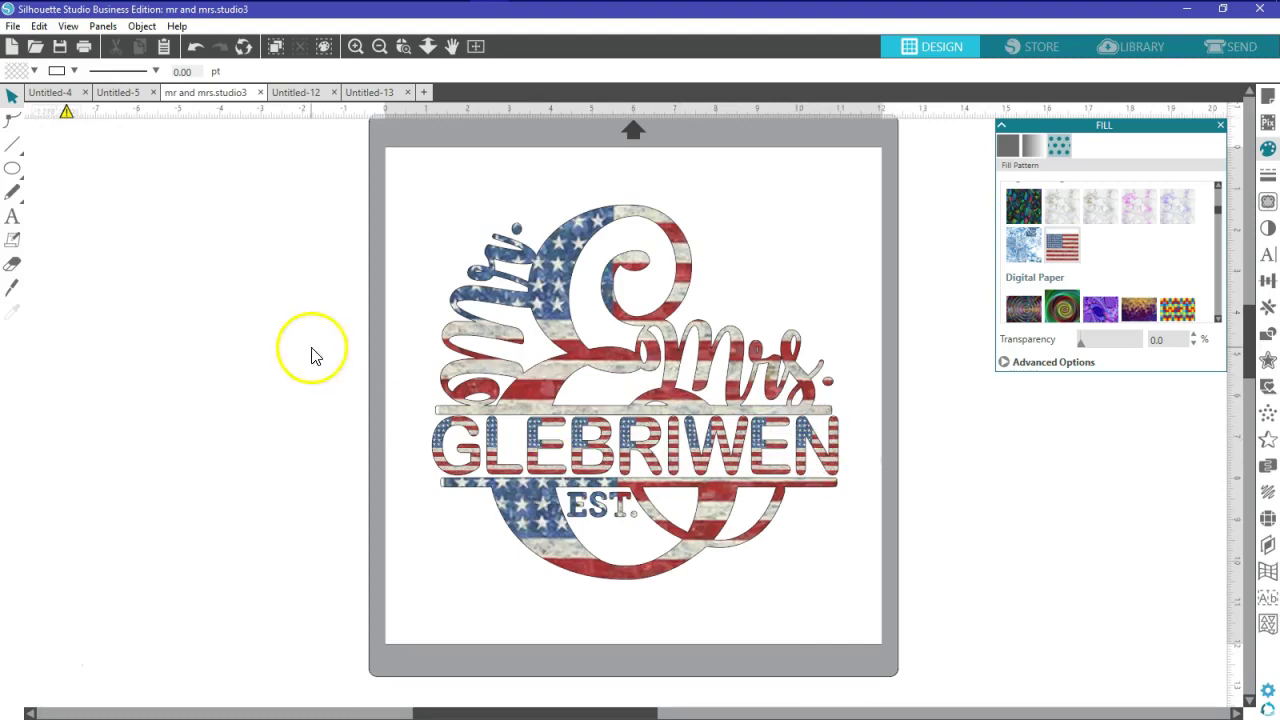
{"action": "left_click", "coordinate": [12, 217]}
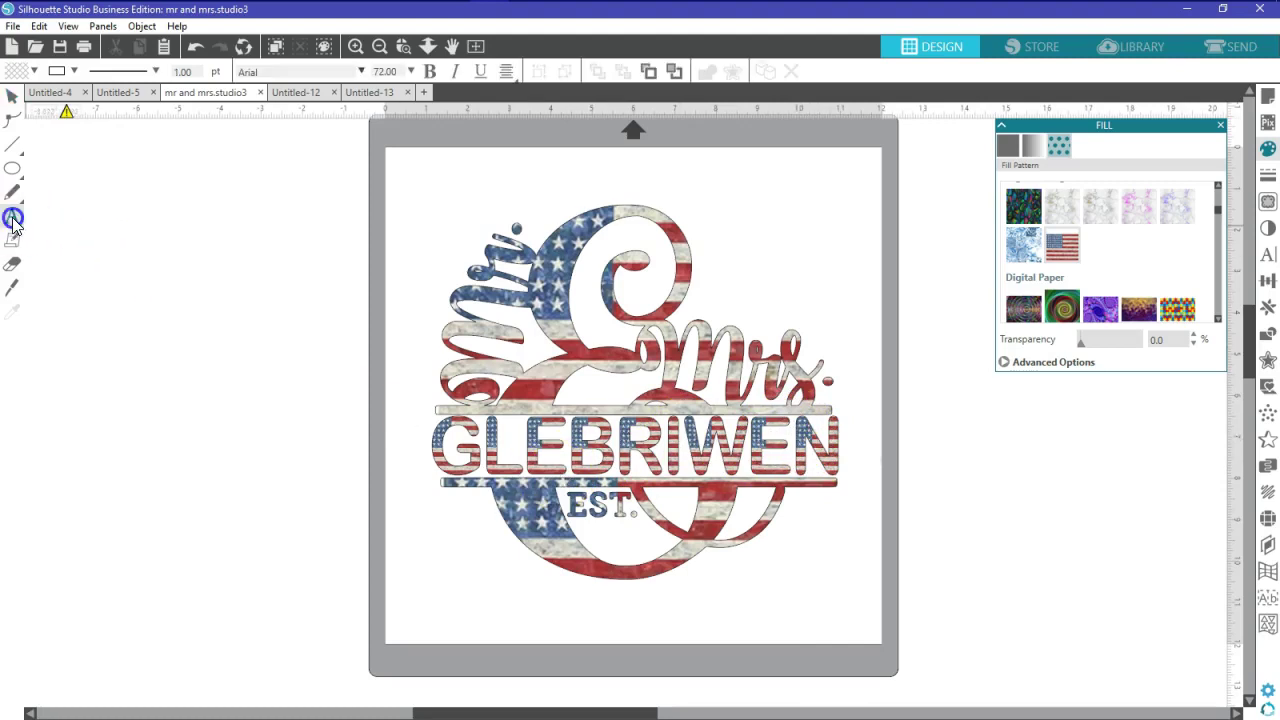
{"action": "left_click", "coordinate": [360, 93]}
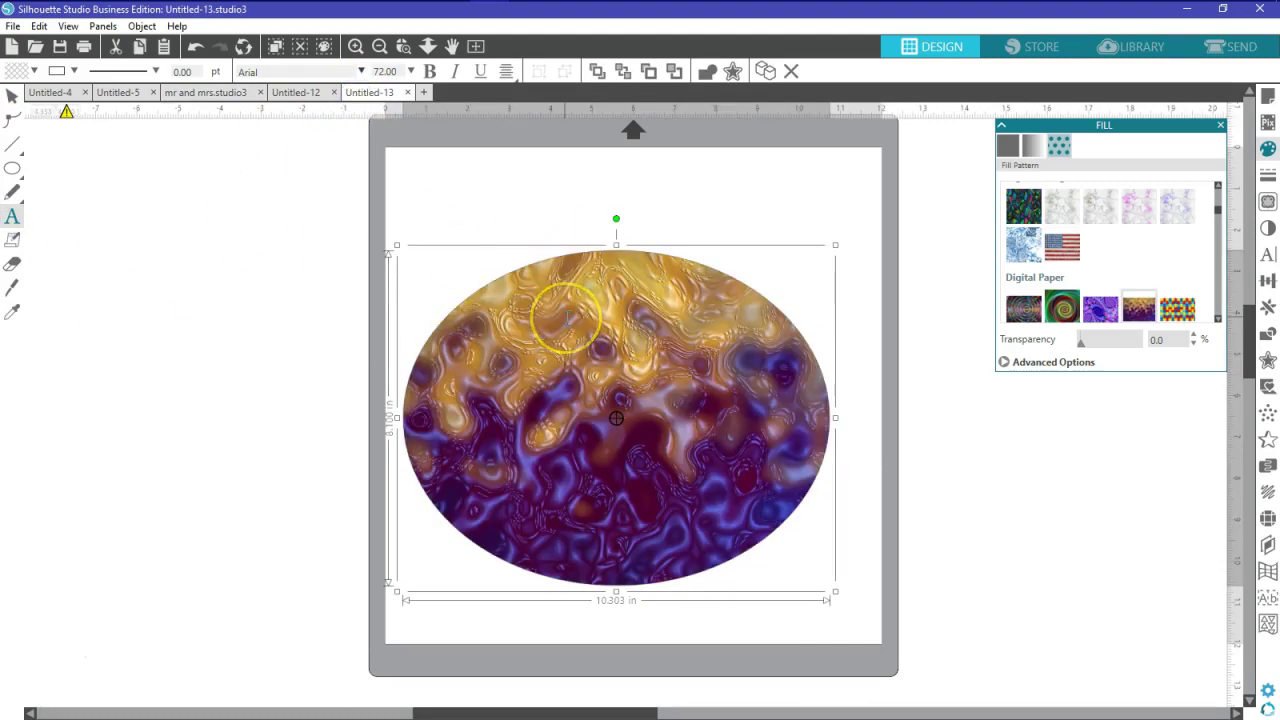
{"action": "key", "text": "Delete"}
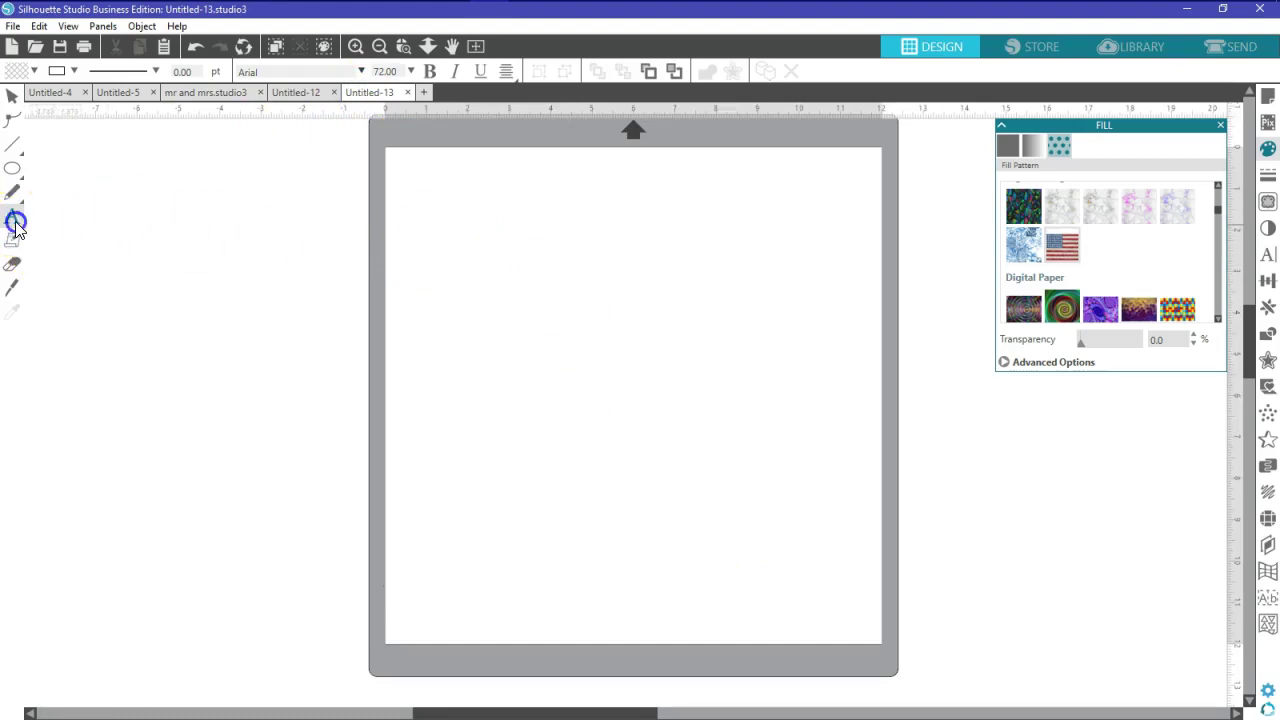
- Add the text "WELD LETTERS" near the middle of the empty page
{"action": "left_click", "coordinate": [549, 370]}
{"action": "type", "text": "WE"}
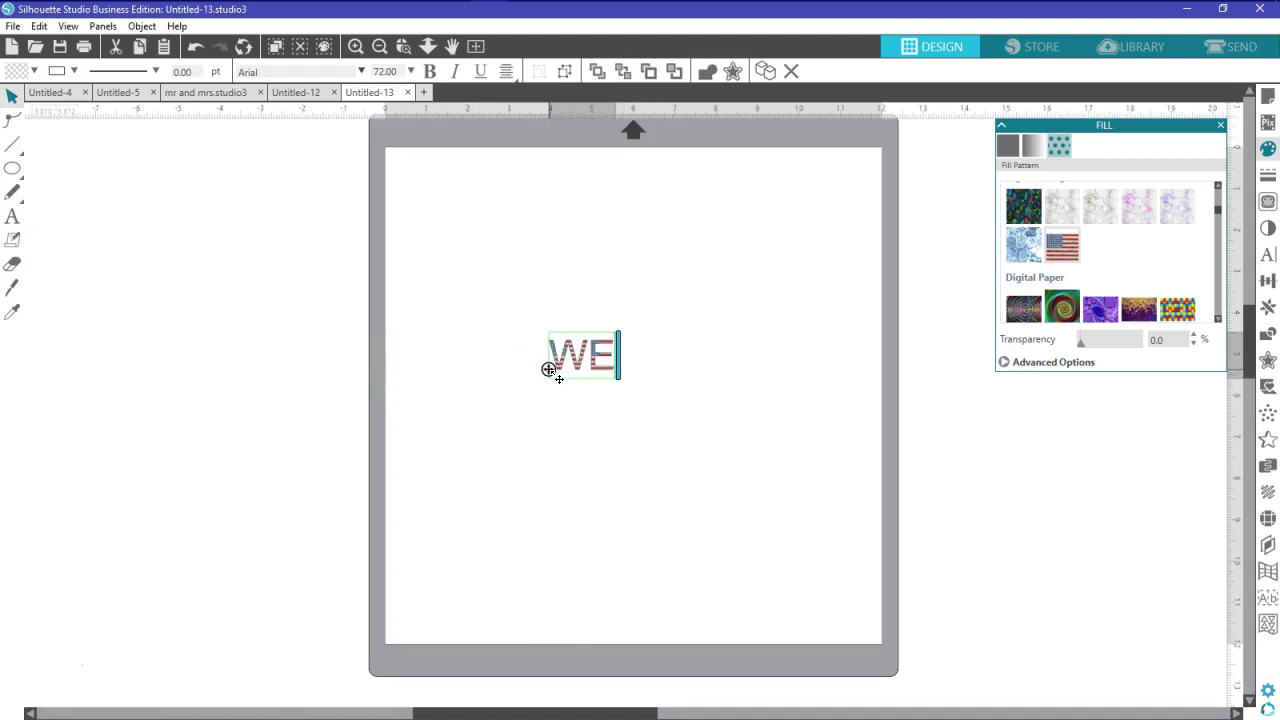
{"action": "type", "text": "L"}
{"action": "key", "text": "BackSpace"}
{"action": "key", "text": "BackSpace"}
{"action": "key", "text": "BackSpace"}
{"action": "type", "text": "WELD LETTERS"}
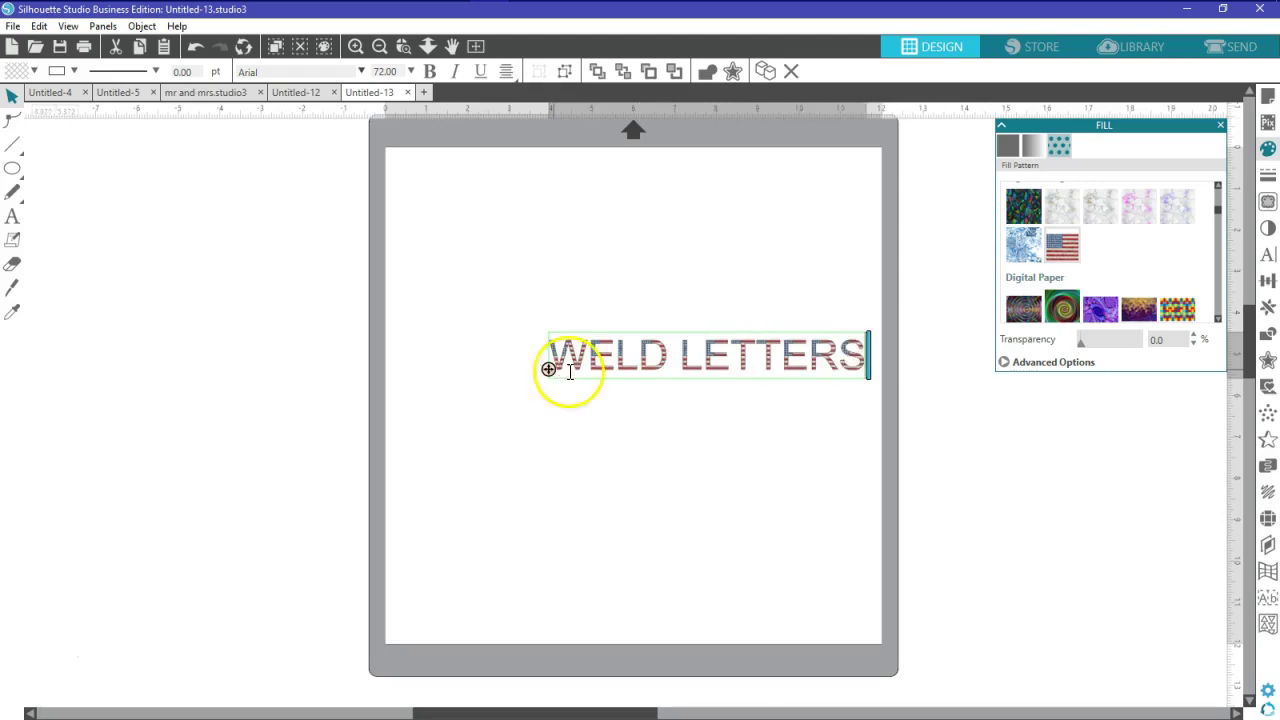
- Select the finished text, enlarge it to about 15.6 in wide and center it across the page
{"action": "left_click", "coordinate": [853, 368]}
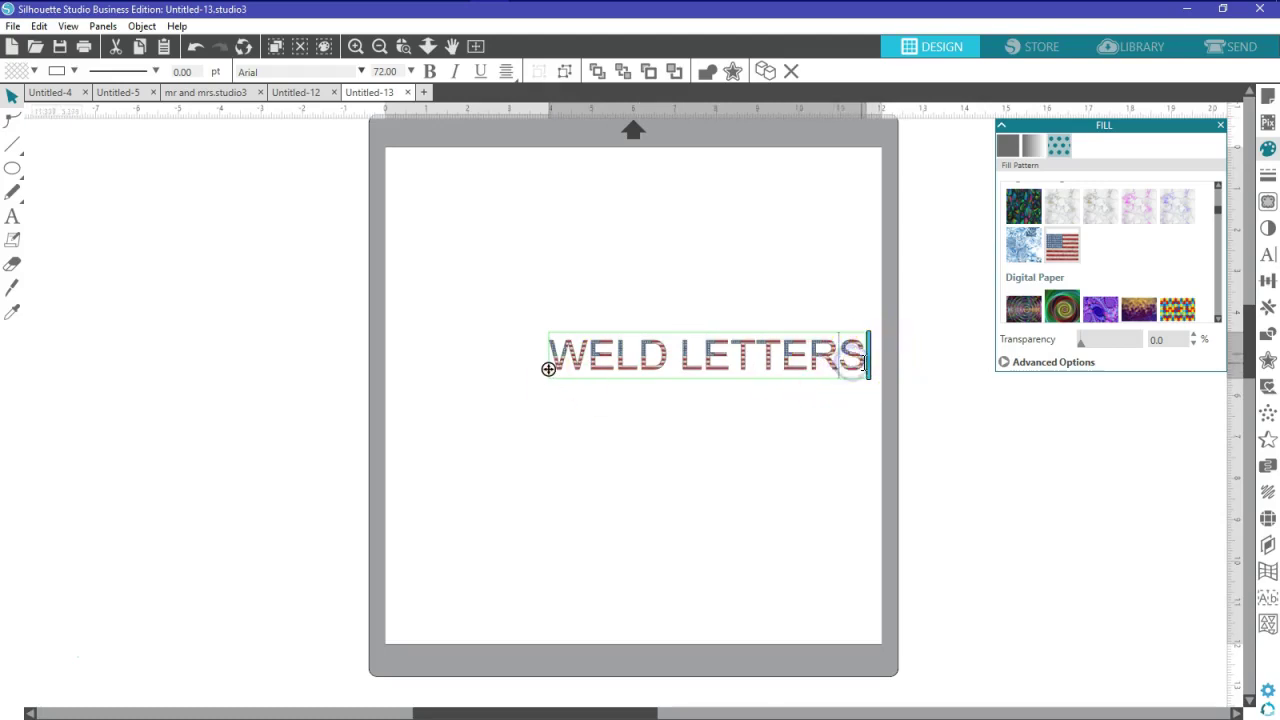
{"action": "left_click", "coordinate": [840, 398]}
{"action": "left_click", "coordinate": [852, 377]}
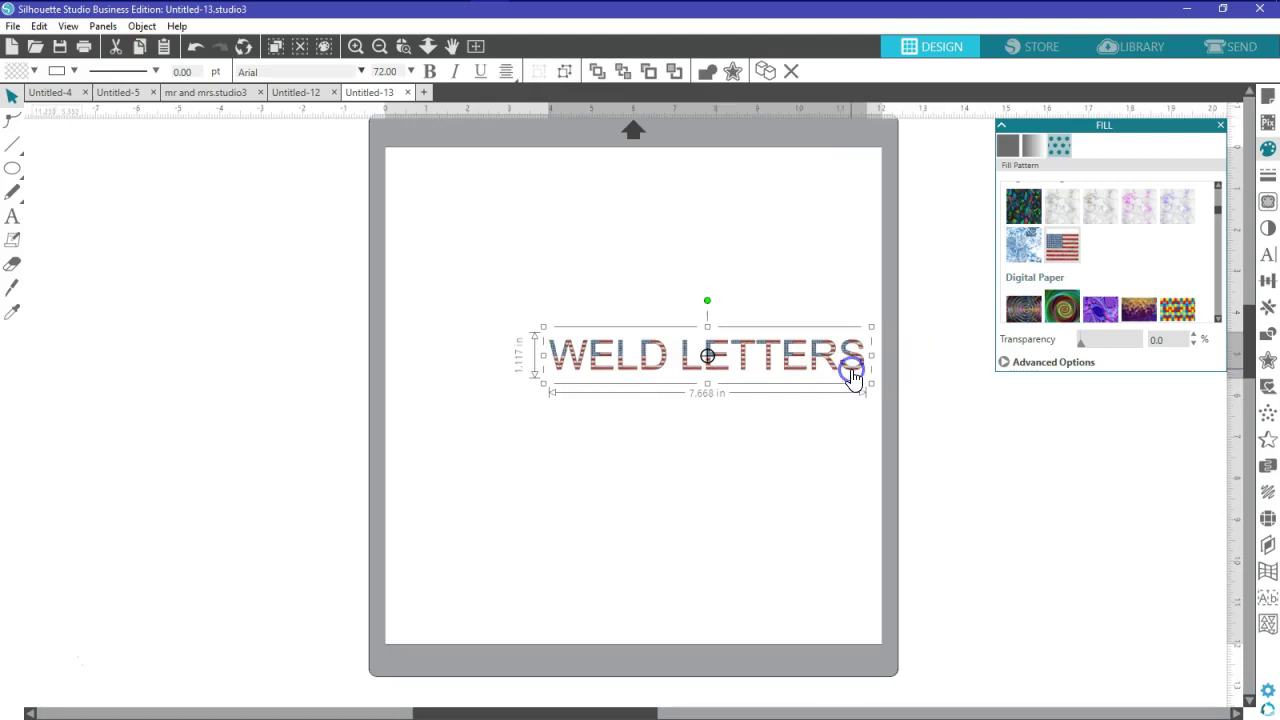
{"action": "left_click_drag", "start_coordinate": [869, 382], "coordinate": [1137, 623]}
{"action": "left_click_drag", "start_coordinate": [908, 429], "coordinate": [651, 449]}
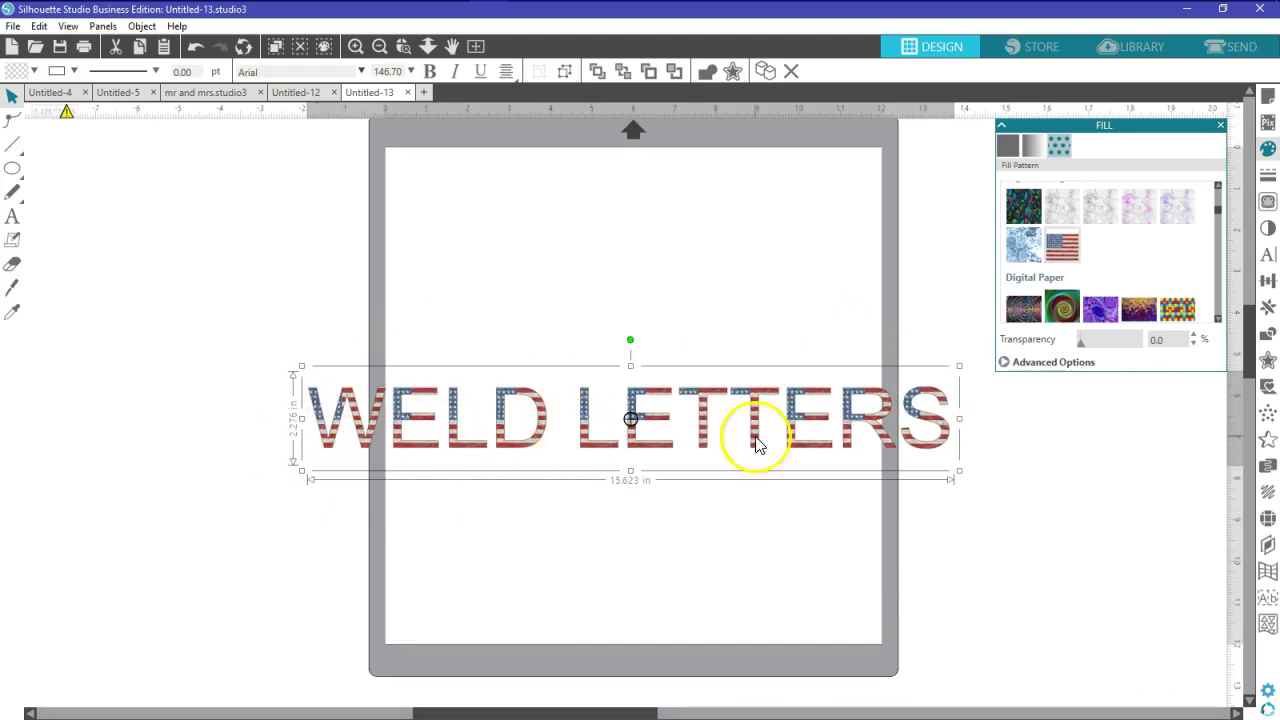
- Try the Grand Hotel and Candlescript Demo Version fonts on the whole WELD LETTERS text
{"action": "double_click", "coordinate": [930, 434]}
{"action": "left_click_drag", "start_coordinate": [928, 434], "coordinate": [306, 436]}
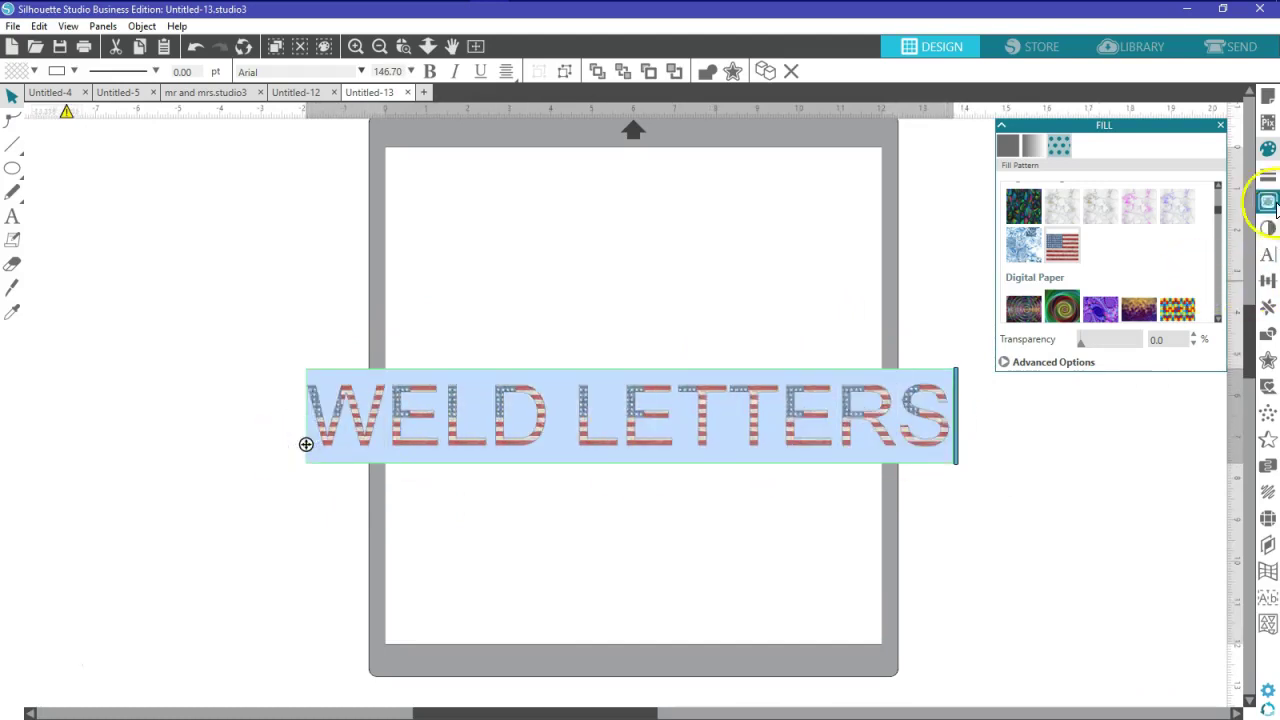
{"action": "left_click", "coordinate": [1268, 258]}
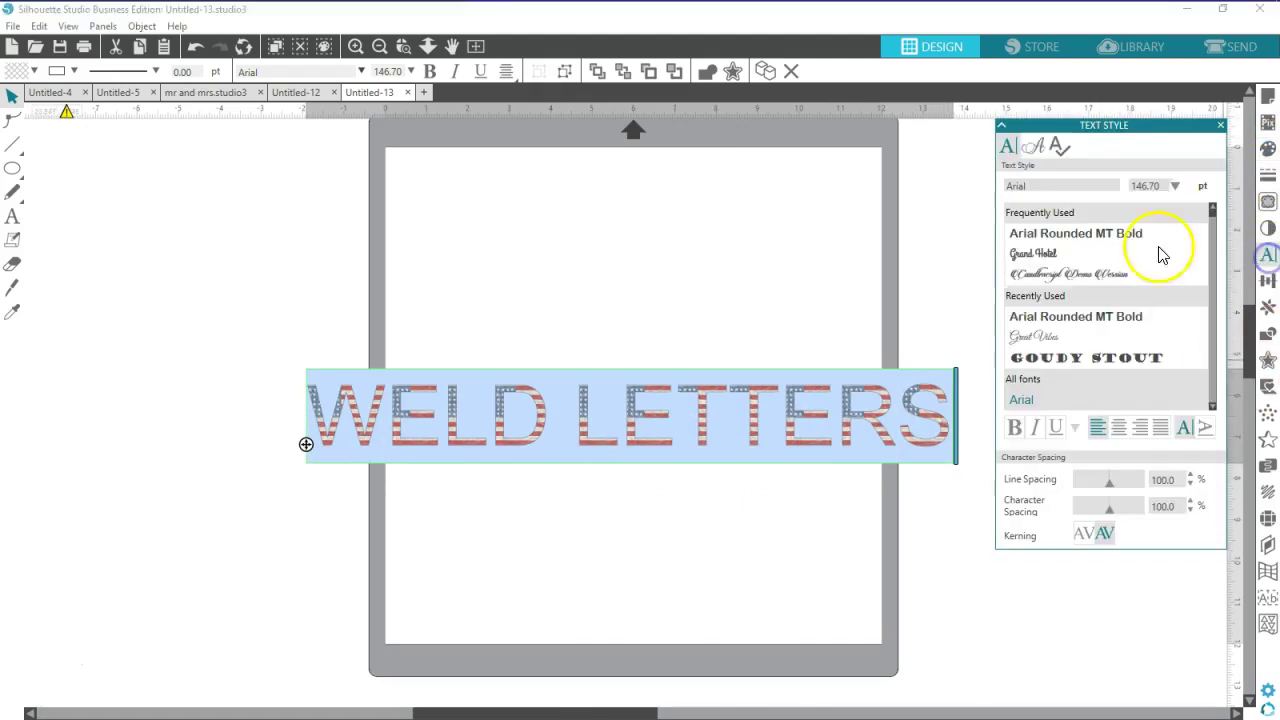
{"action": "left_click", "coordinate": [1032, 253]}
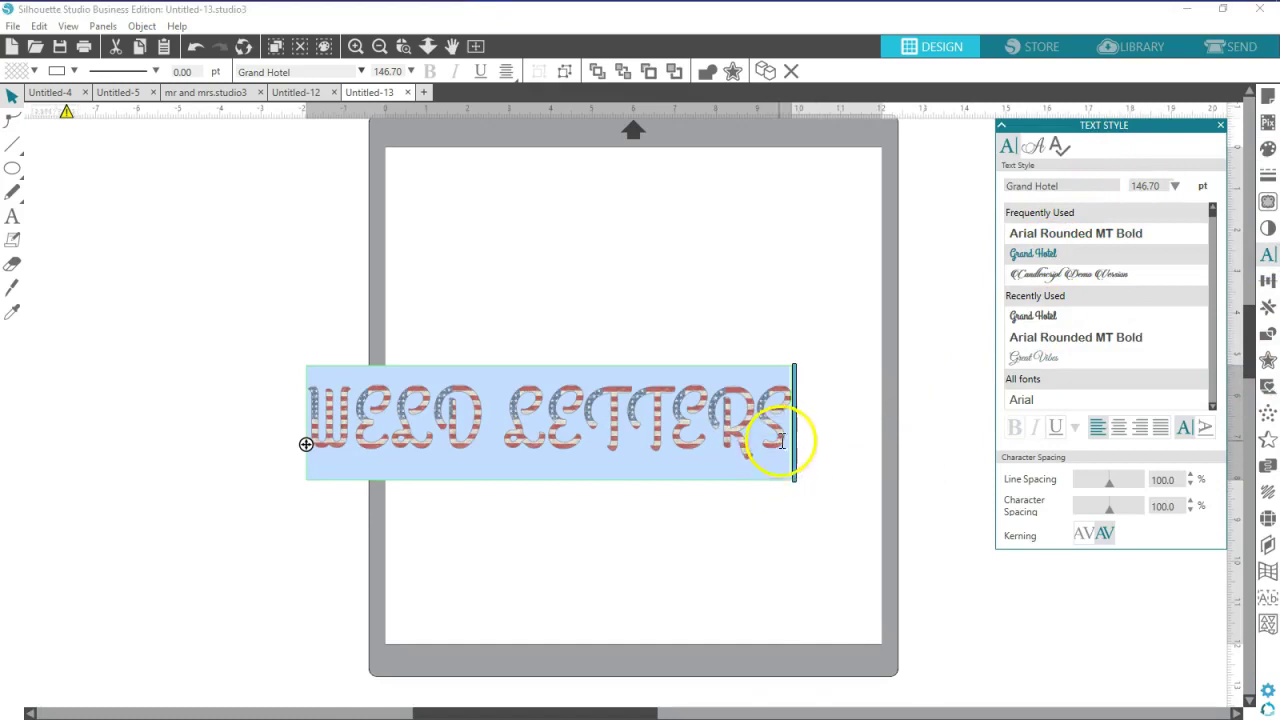
{"action": "left_click", "coordinate": [1037, 276]}
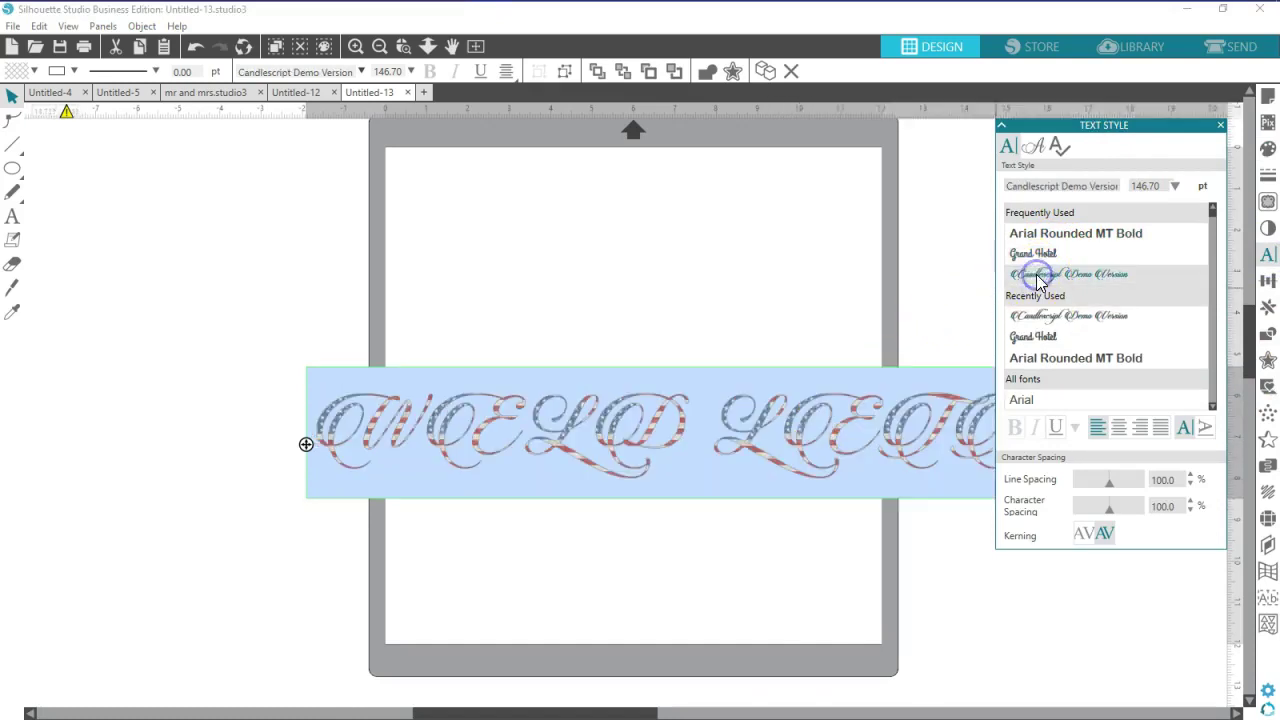
- Undo the font changes on the WELD LETTERS text to return it to Arial
{"action": "left_click", "coordinate": [846, 354]}
{"action": "left_click", "coordinate": [790, 475]}
{"action": "double_click", "coordinate": [830, 428]}
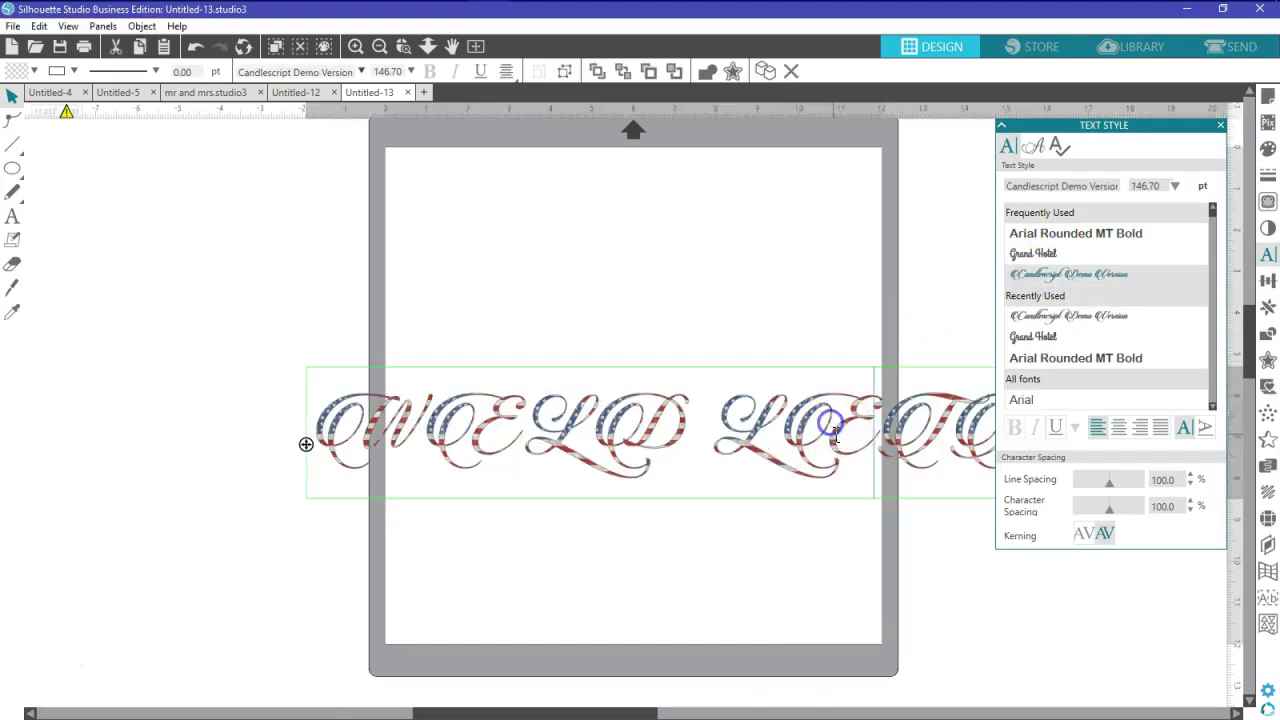
{"action": "left_click_drag", "start_coordinate": [832, 432], "coordinate": [710, 437]}
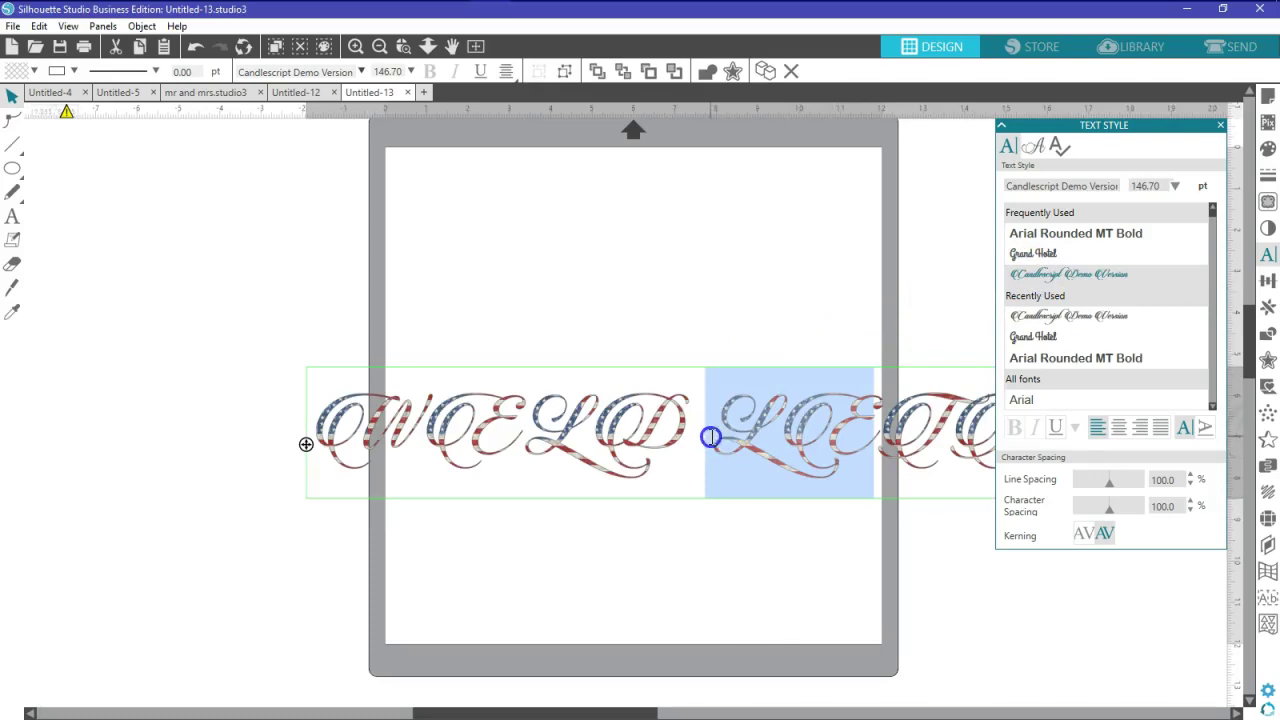
{"action": "left_click", "coordinate": [197, 48]}
{"action": "left_click", "coordinate": [198, 50]}
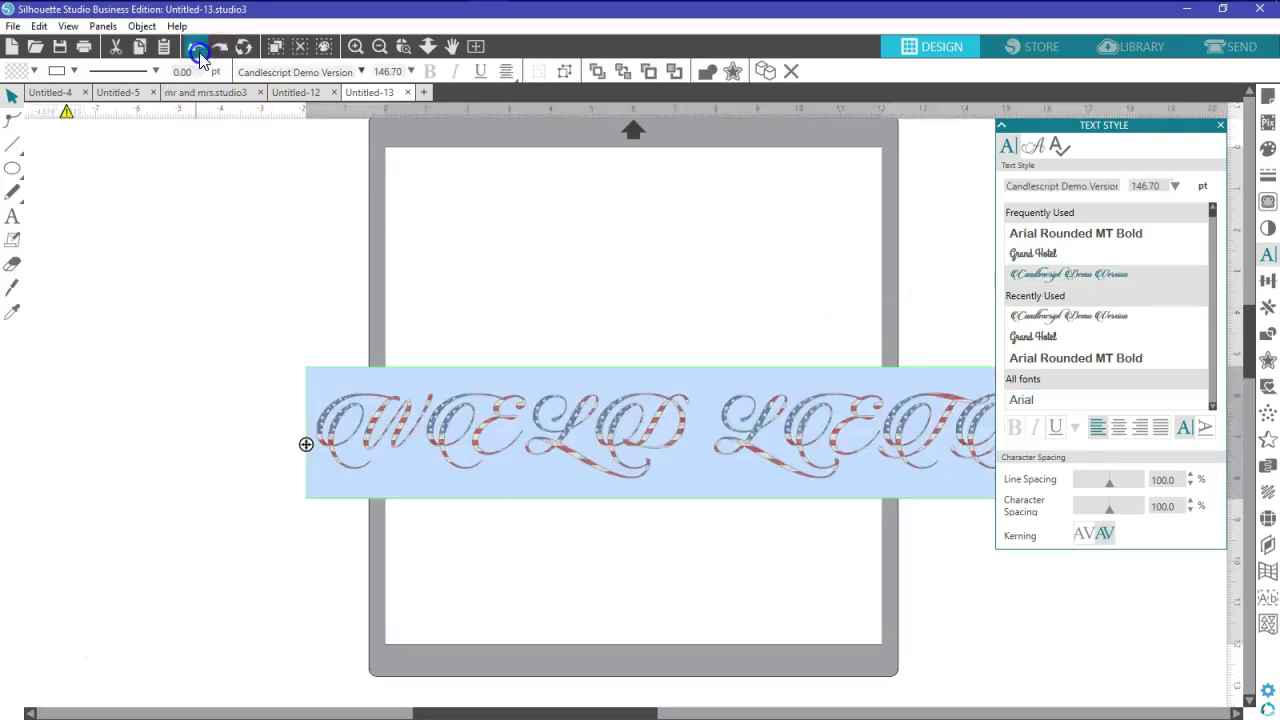
{"action": "left_click", "coordinate": [197, 48]}
{"action": "left_click", "coordinate": [197, 48]}
- Replace the all-capitals text with "Weld Letters" and set its font to Grand Hotel
{"action": "left_click", "coordinate": [920, 430]}
{"action": "left_click_drag", "start_coordinate": [920, 430], "coordinate": [298, 402]}
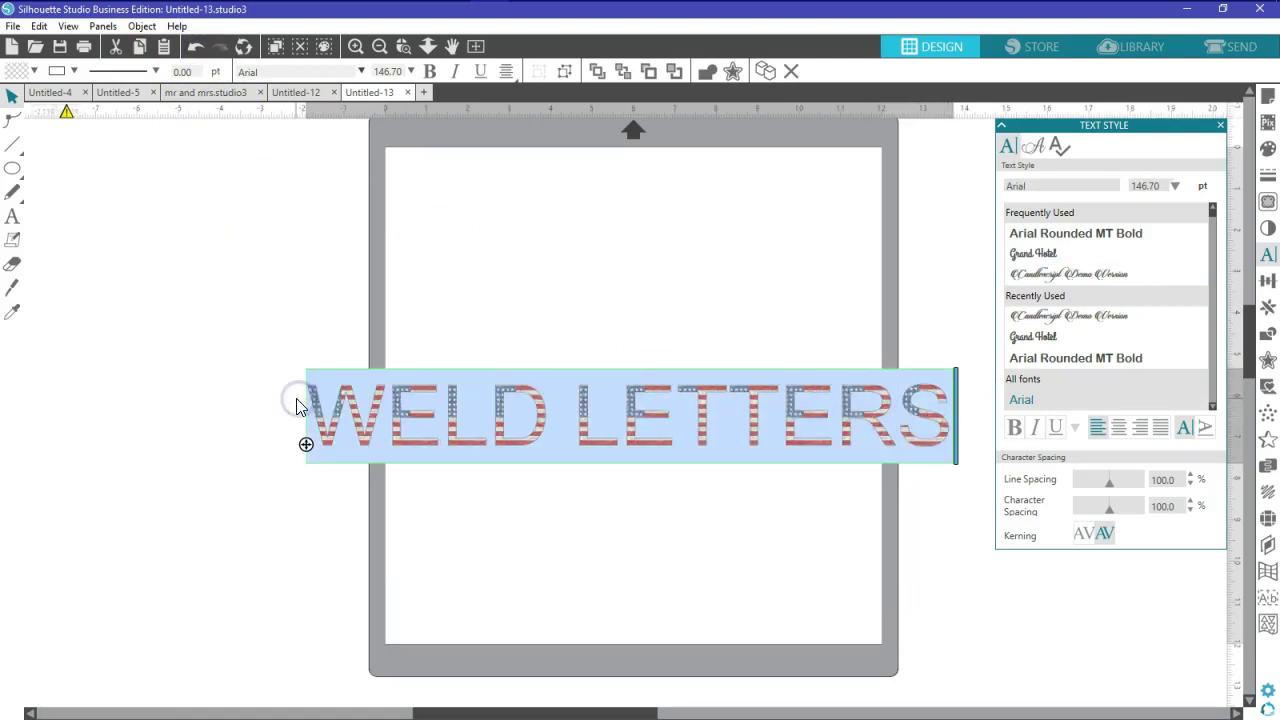
{"action": "type", "text": "We"}
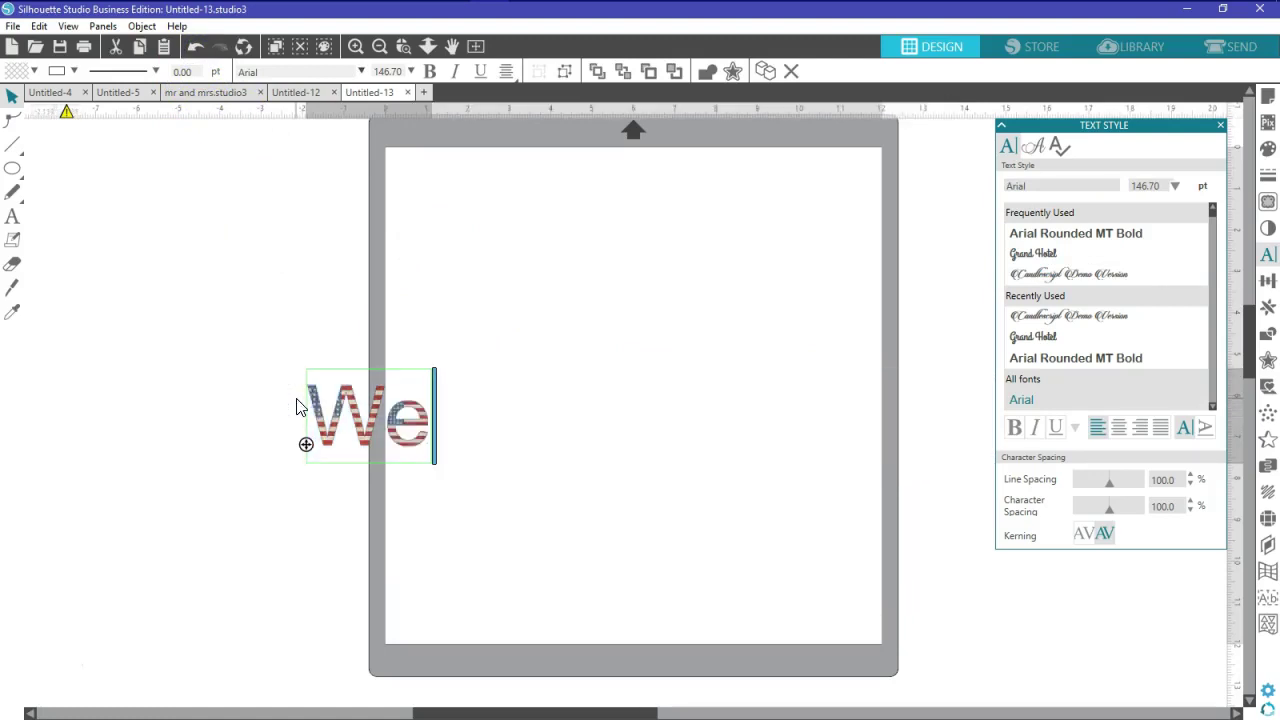
{"action": "type", "text": "ld Letters"}
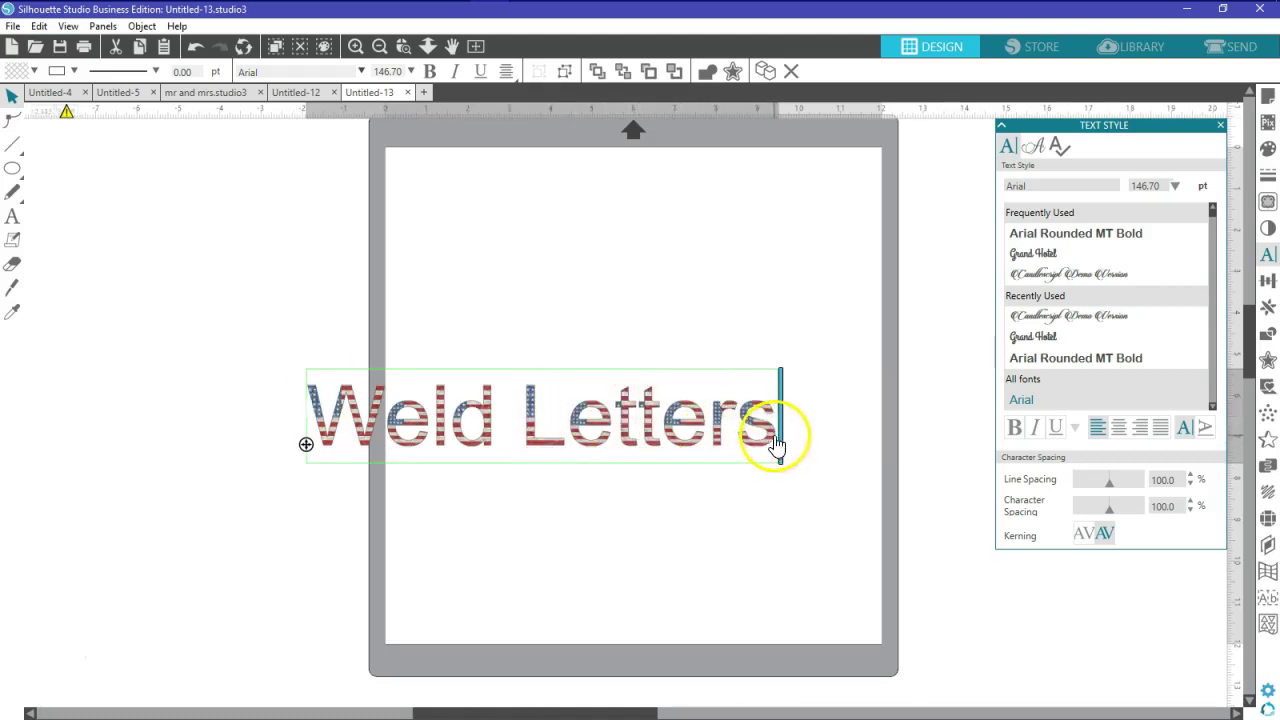
{"action": "left_click_drag", "start_coordinate": [779, 440], "coordinate": [290, 430]}
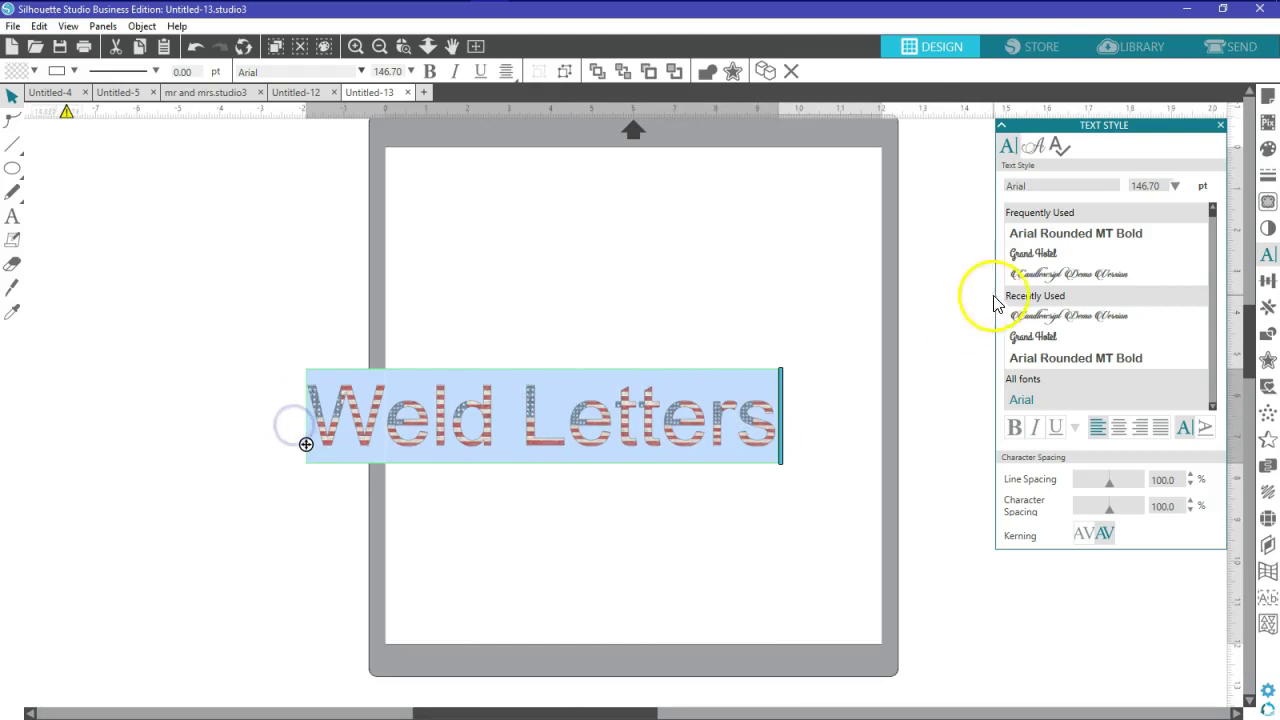
{"action": "left_click", "coordinate": [1035, 253]}
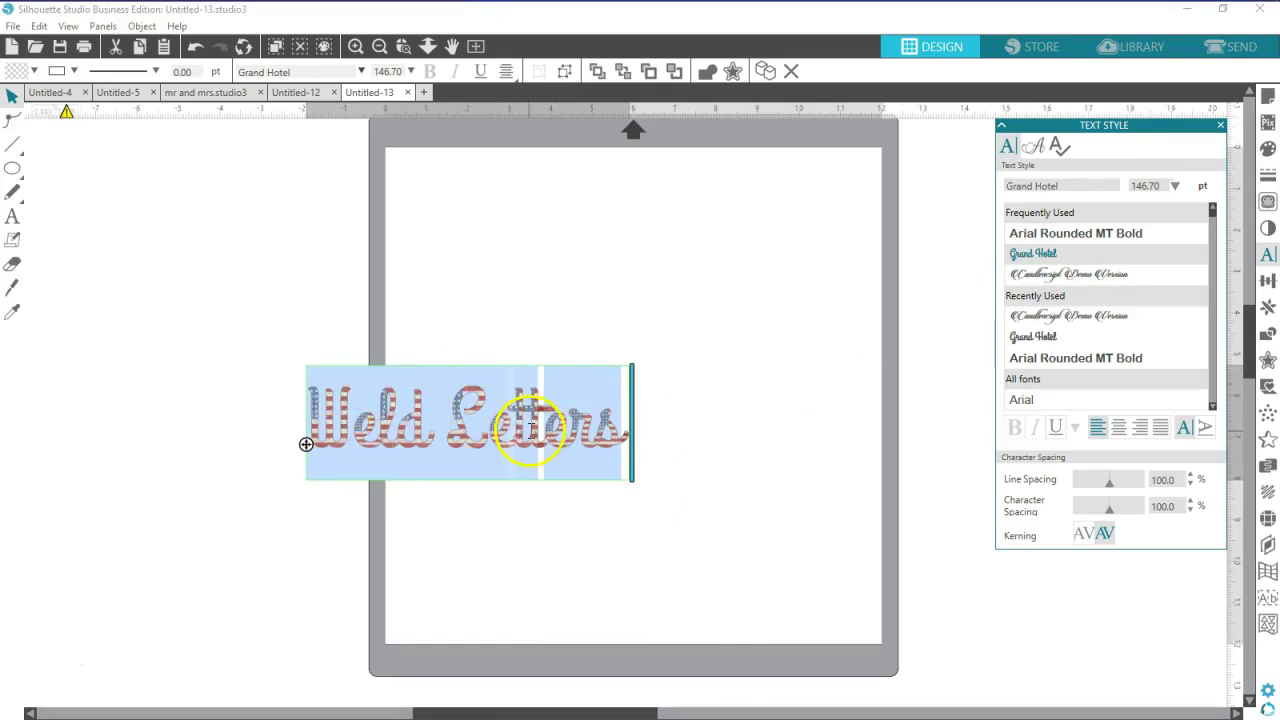
- Finish editing the Weld Letters text, enlarge it to about 14.8 in wide and center it across the page
{"action": "left_click", "coordinate": [767, 483]}
{"action": "left_click_drag", "start_coordinate": [600, 449], "coordinate": [757, 447]}
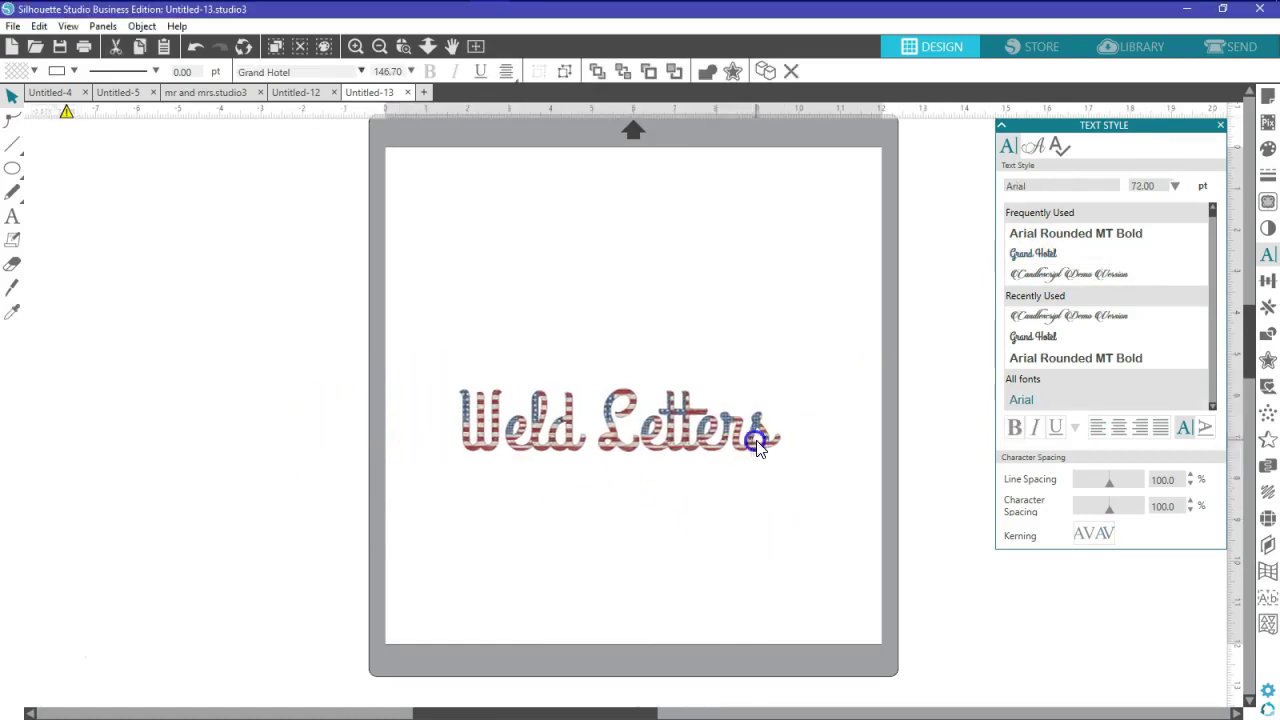
{"action": "left_click_drag", "start_coordinate": [786, 494], "coordinate": [1037, 623]}
{"action": "left_click_drag", "start_coordinate": [912, 524], "coordinate": [757, 420]}
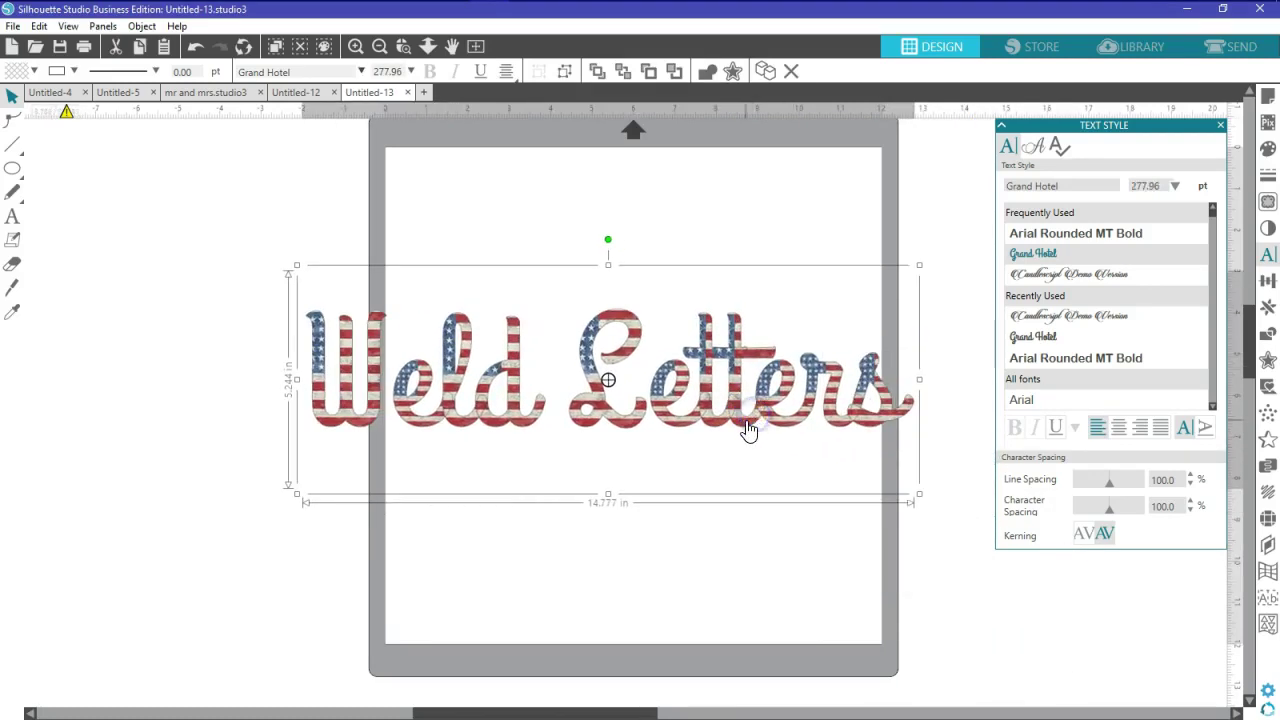
- Weld the overlapping letters of the flag-filled Weld Letters text together
{"action": "right_click", "coordinate": [749, 430]}
{"action": "left_click", "coordinate": [778, 481]}
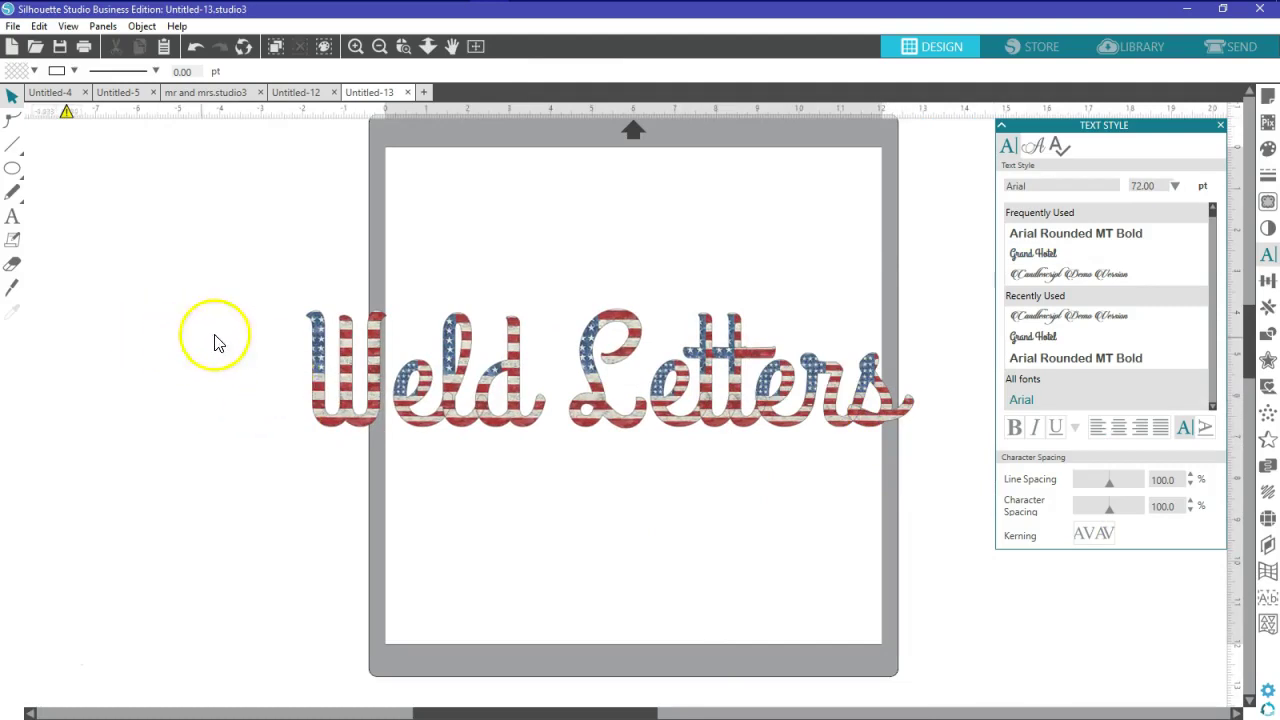
{"action": "left_click", "coordinate": [318, 357]}
{"action": "right_click", "coordinate": [109, 259]}
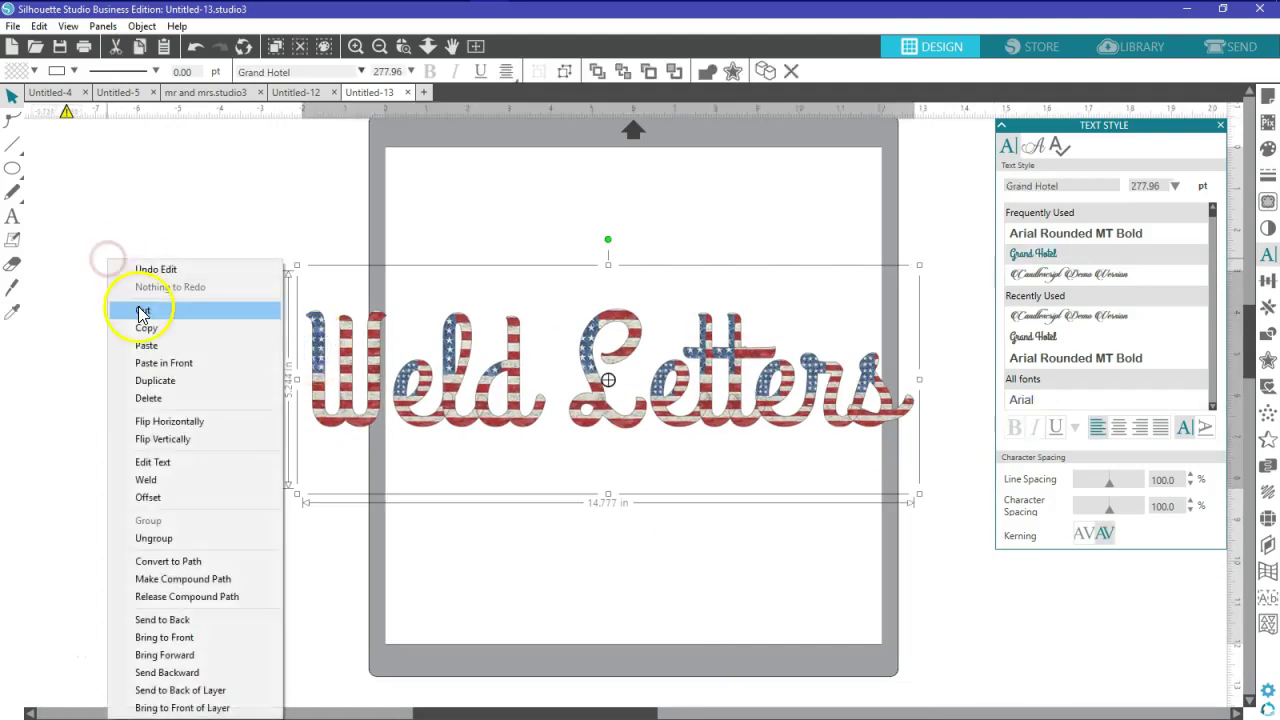
{"action": "left_click", "coordinate": [148, 480]}
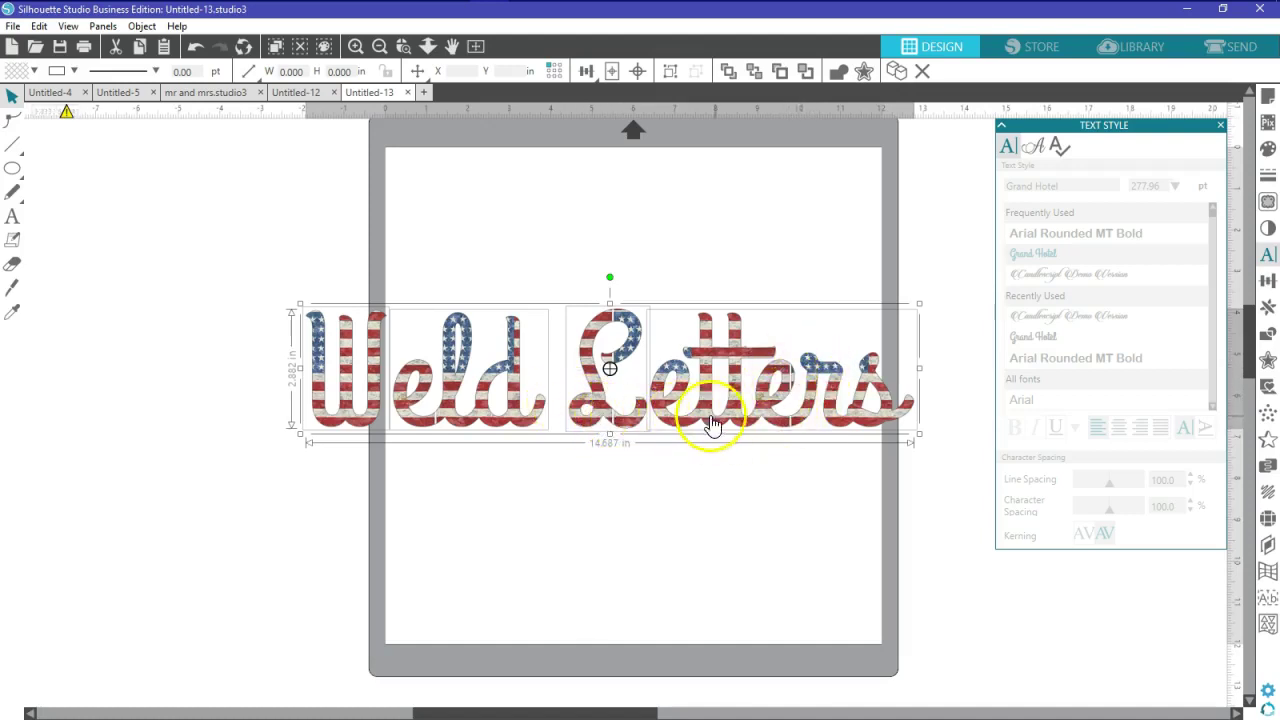
{"action": "left_click", "coordinate": [677, 484]}
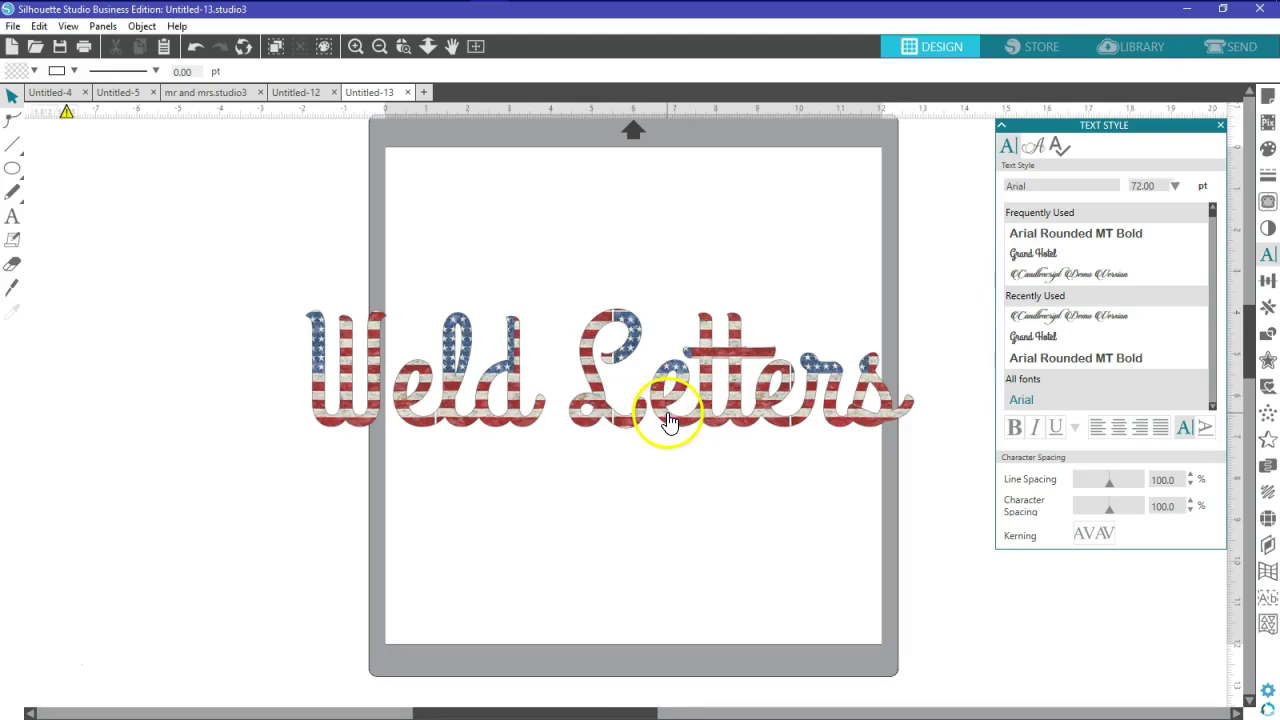
- Try different pattern scales, such as 109% and 69%, on the flag fill of the welded "etters" piece
{"action": "left_click", "coordinate": [656, 415]}
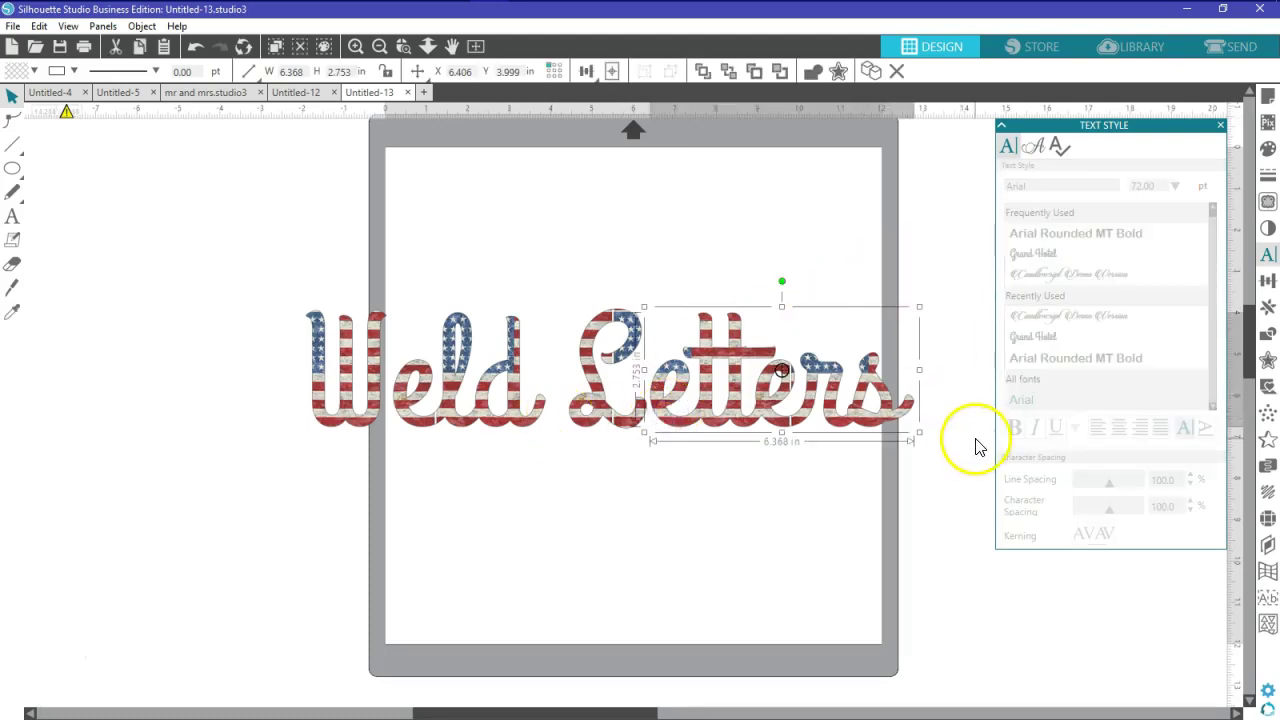
{"action": "left_click", "coordinate": [1266, 149]}
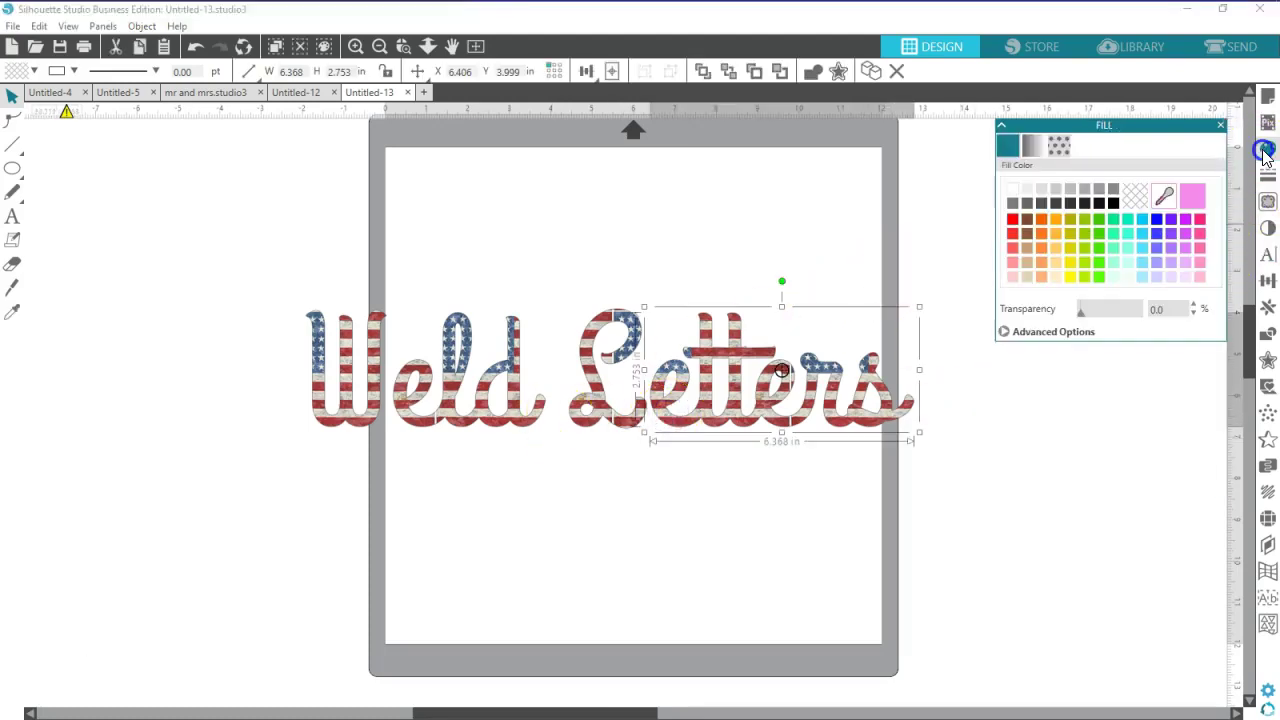
{"action": "left_click", "coordinate": [1059, 146]}
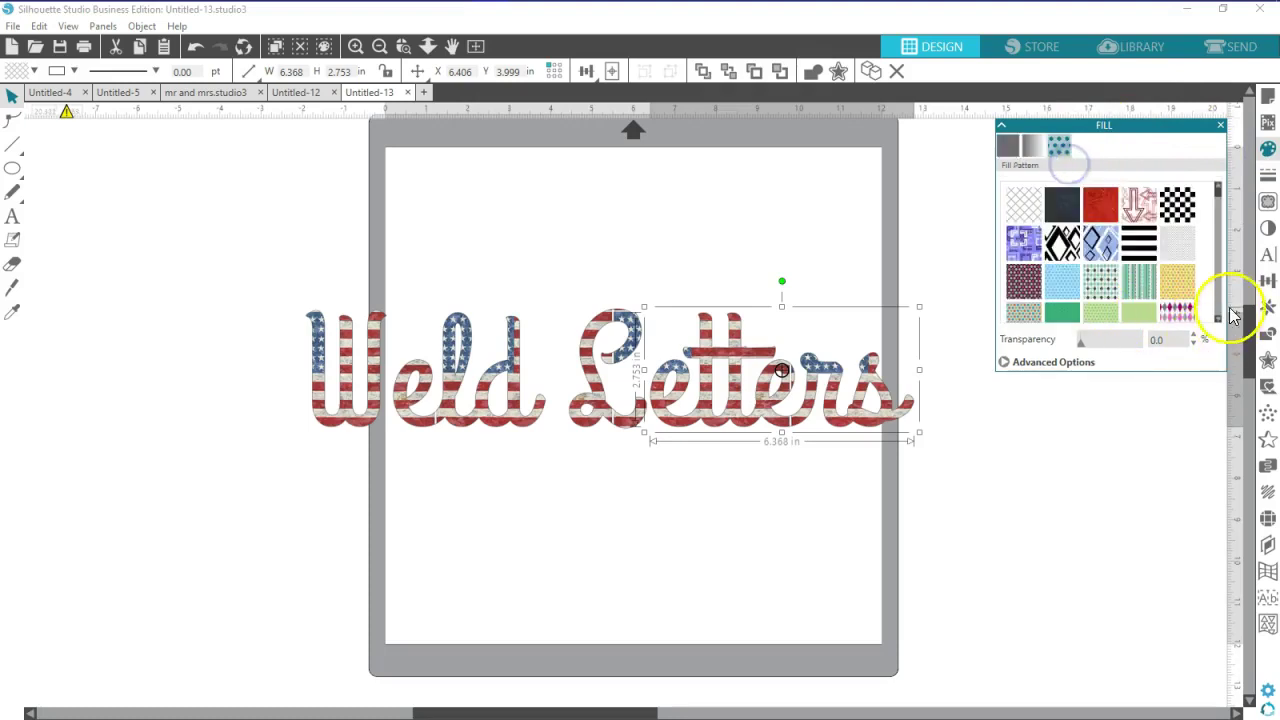
{"action": "scroll", "coordinate": [1218, 318], "scroll_direction": "down", "scroll_amount": 1}
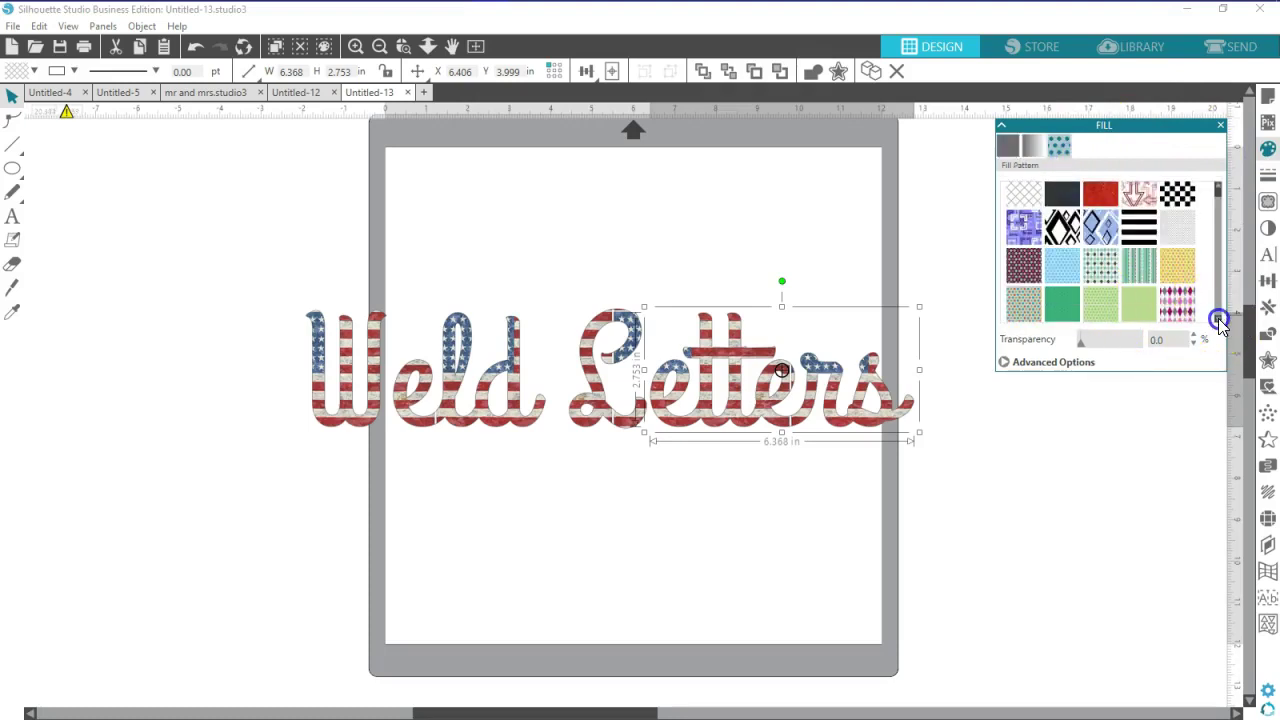
{"action": "left_click", "coordinate": [1005, 362]}
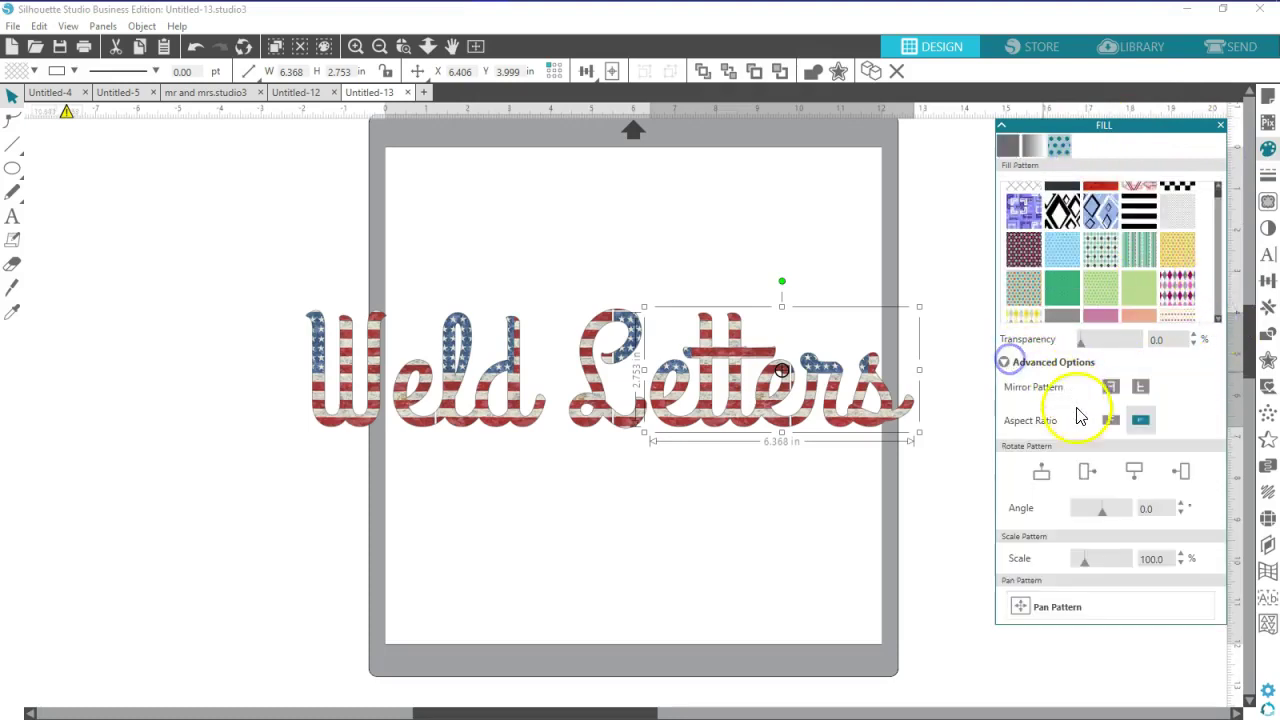
{"action": "left_click", "coordinate": [1182, 555]}
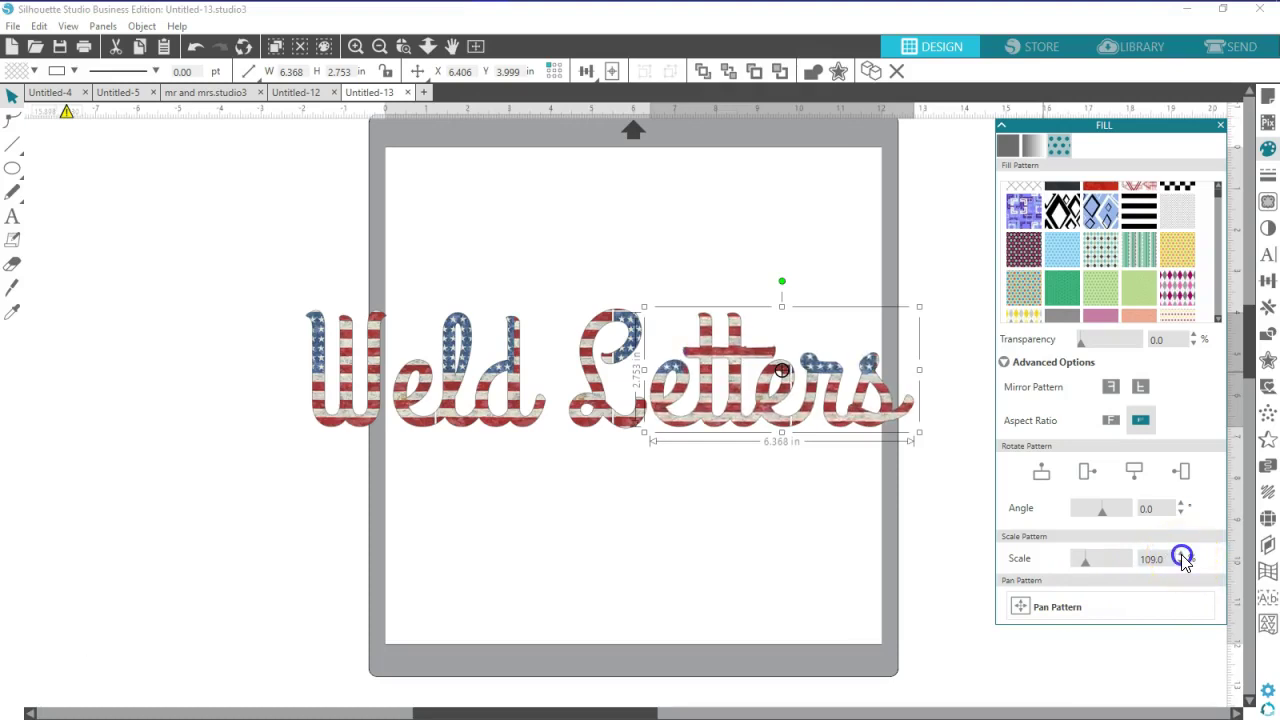
{"action": "left_click", "coordinate": [1182, 555]}
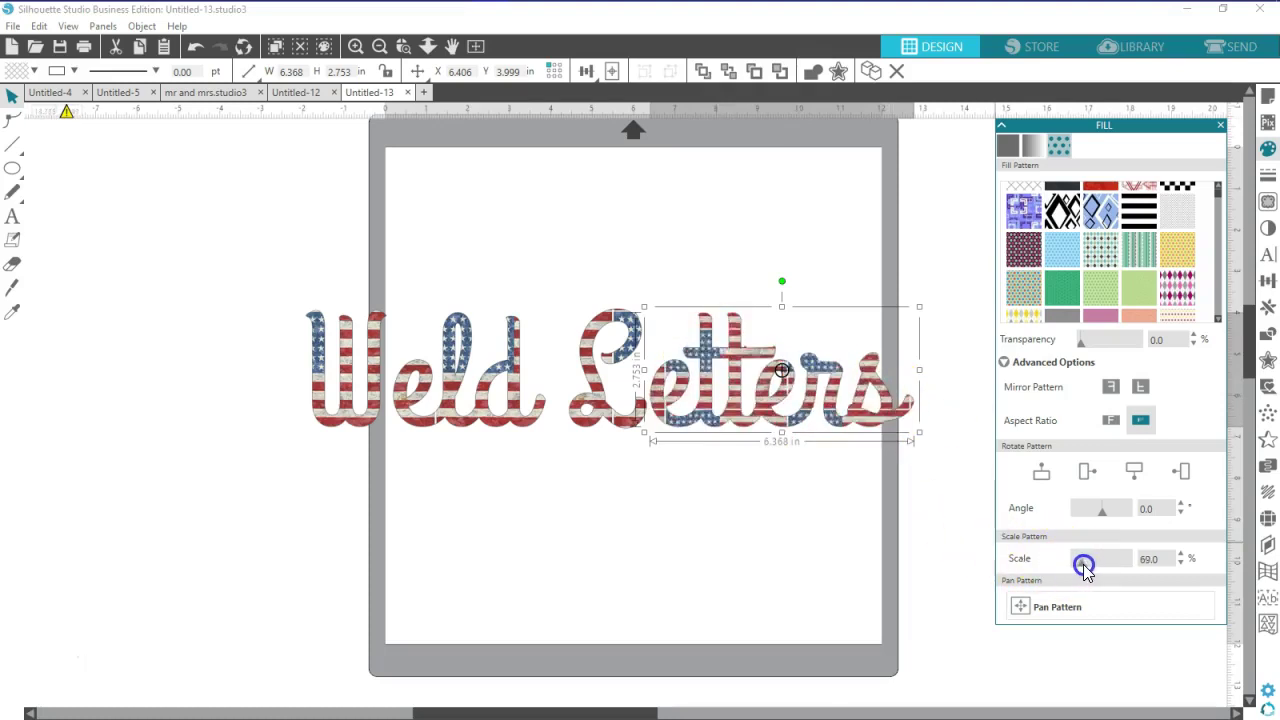
- Set the pattern scale of the "etters" piece to 100% and deselect it
{"action": "type", "text": "100"}
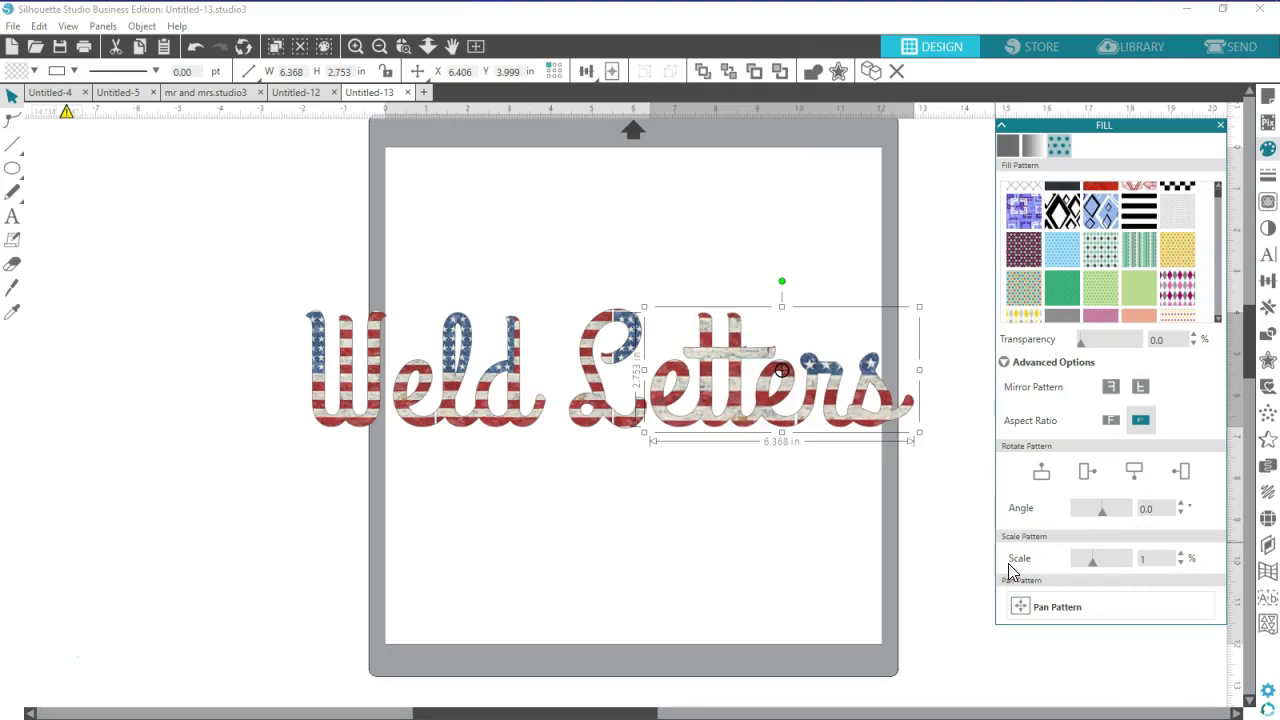
{"action": "key", "text": "Return"}
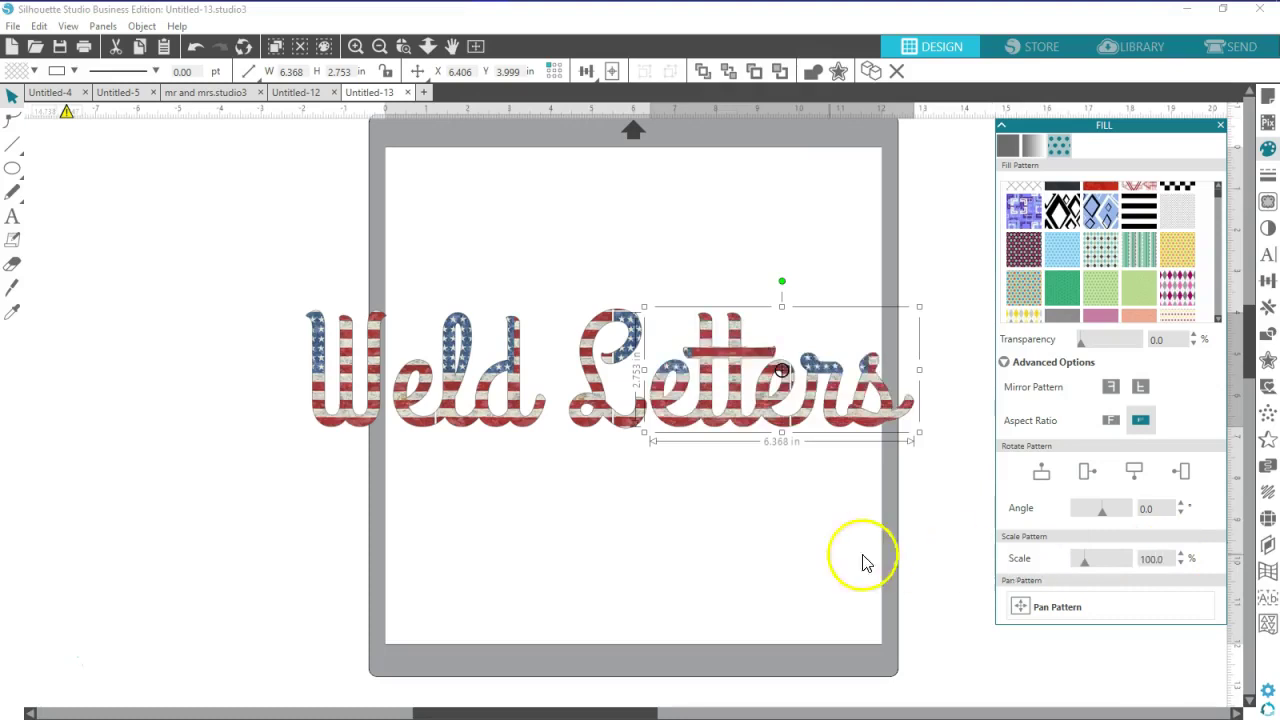
{"action": "left_click", "coordinate": [540, 512]}
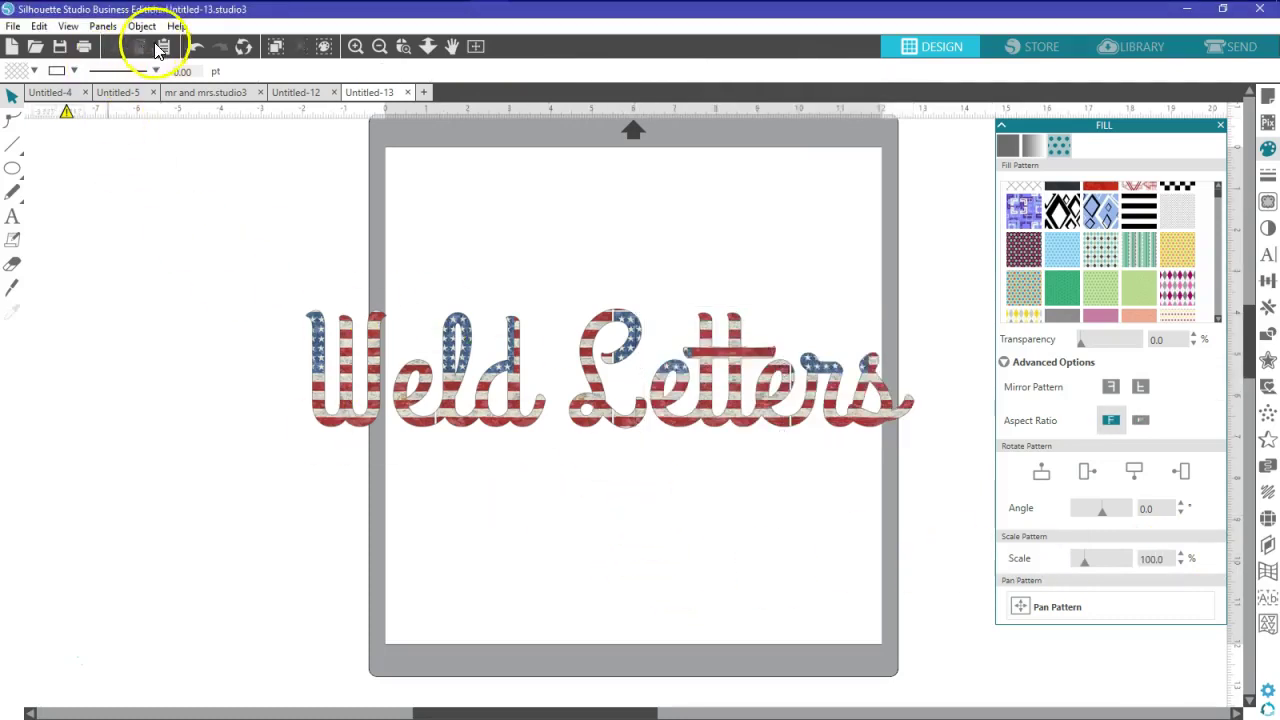
- Undo the latest pattern-scale edits on the "etters" piece one at a time
{"action": "left_click", "coordinate": [194, 47]}
{"action": "left_click", "coordinate": [194, 47]}
{"action": "left_click", "coordinate": [194, 47]}
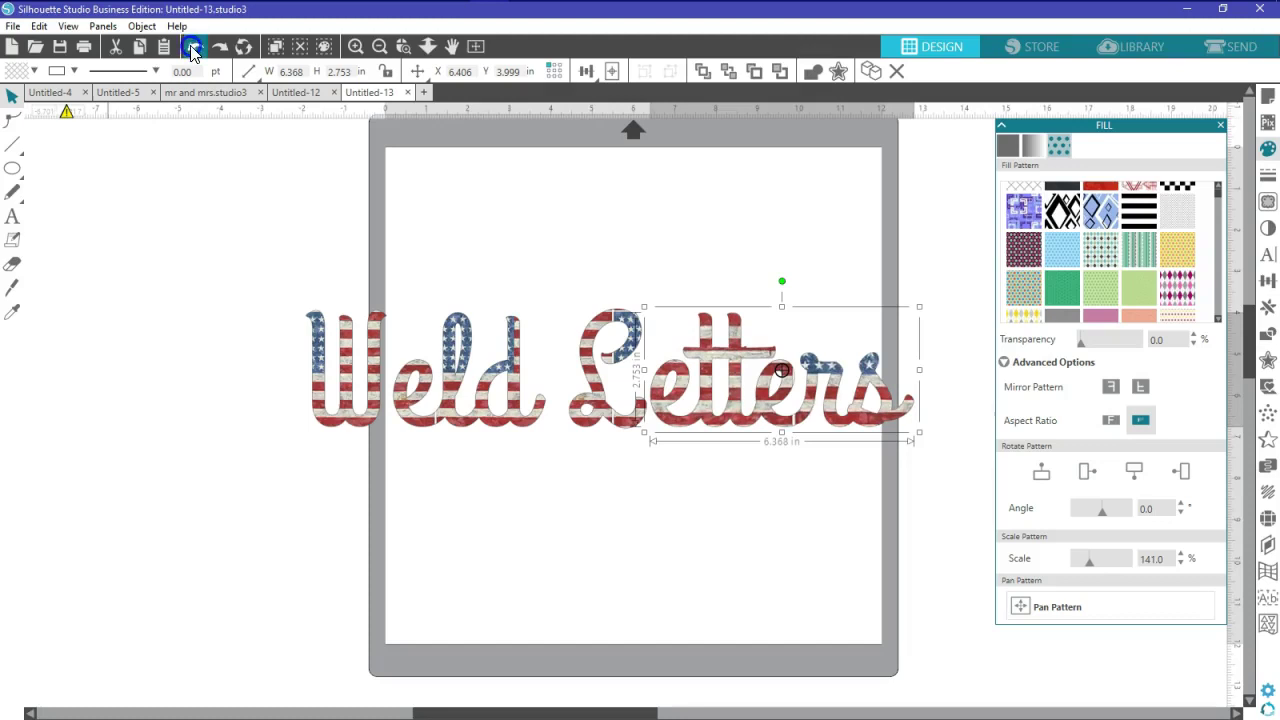
{"action": "left_click", "coordinate": [193, 50]}
{"action": "left_click", "coordinate": [193, 50]}
{"action": "left_click", "coordinate": [193, 50]}
{"action": "left_click", "coordinate": [193, 50]}
{"action": "left_click", "coordinate": [193, 50]}
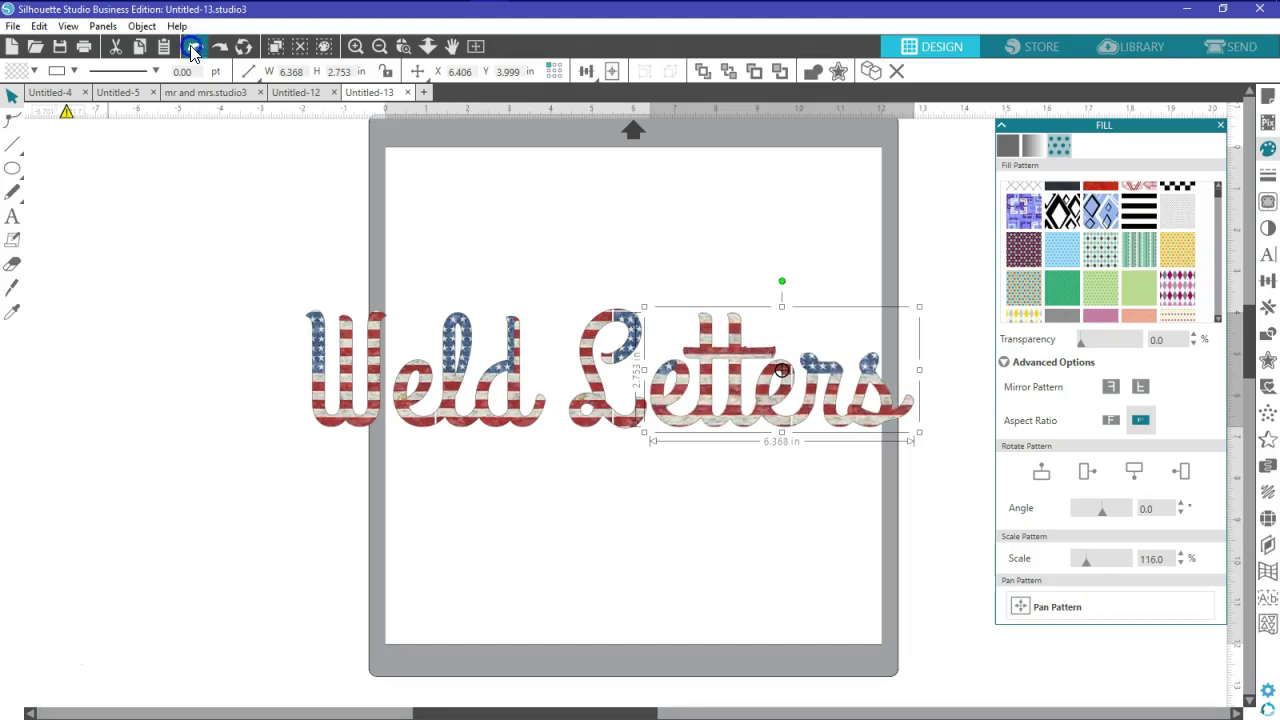
- Roll the action history back in bulk to just before the Weld Text action, then deselect the text
{"action": "left_click", "coordinate": [244, 47]}
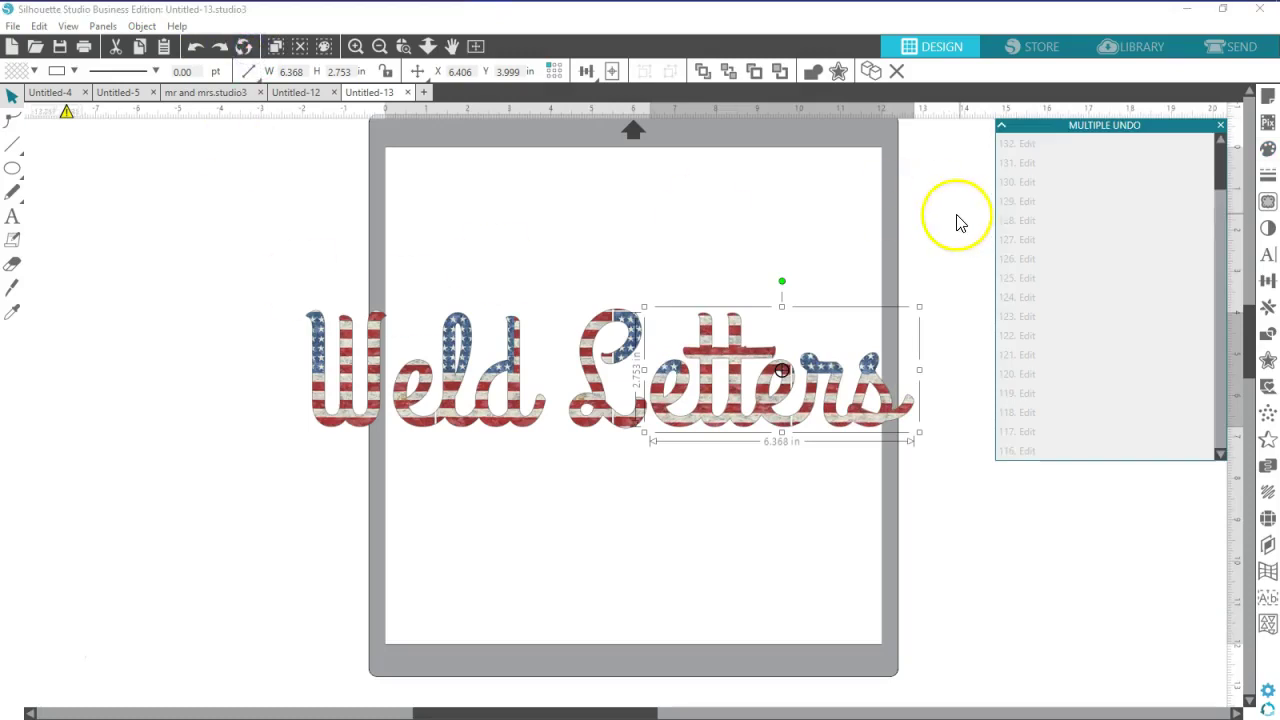
{"action": "left_click", "coordinate": [1221, 452]}
{"action": "scroll", "coordinate": [1223, 450], "scroll_direction": "down", "scroll_amount": 9}
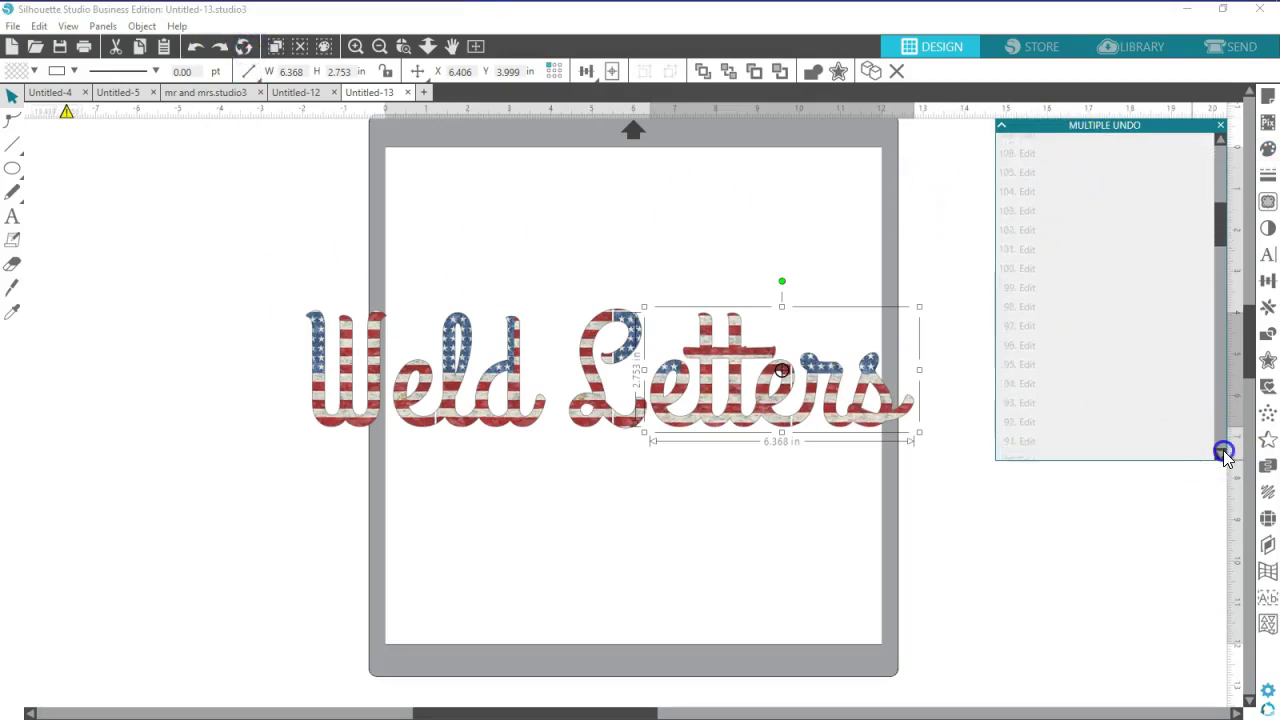
{"action": "left_click", "coordinate": [1028, 222]}
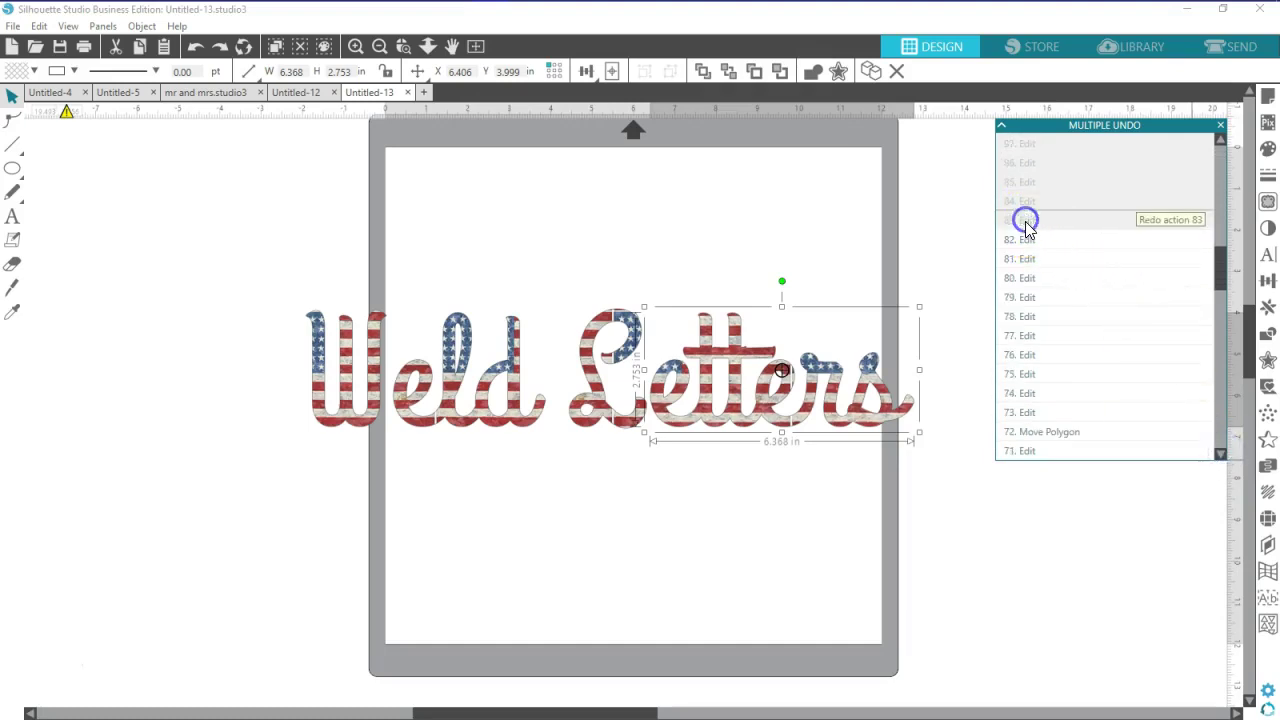
{"action": "left_click", "coordinate": [1033, 432]}
{"action": "scroll", "coordinate": [1030, 415], "scroll_direction": "down", "scroll_amount": 3}
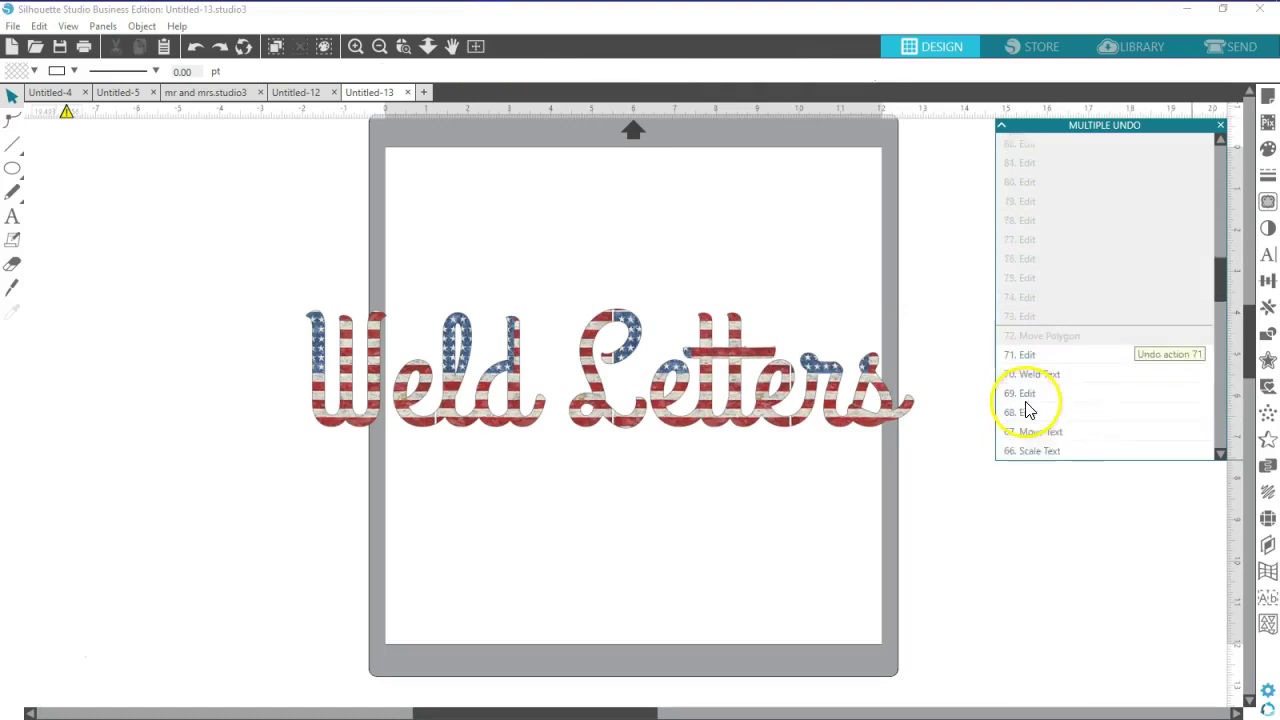
{"action": "scroll", "coordinate": [1030, 400], "scroll_direction": "down", "scroll_amount": 2}
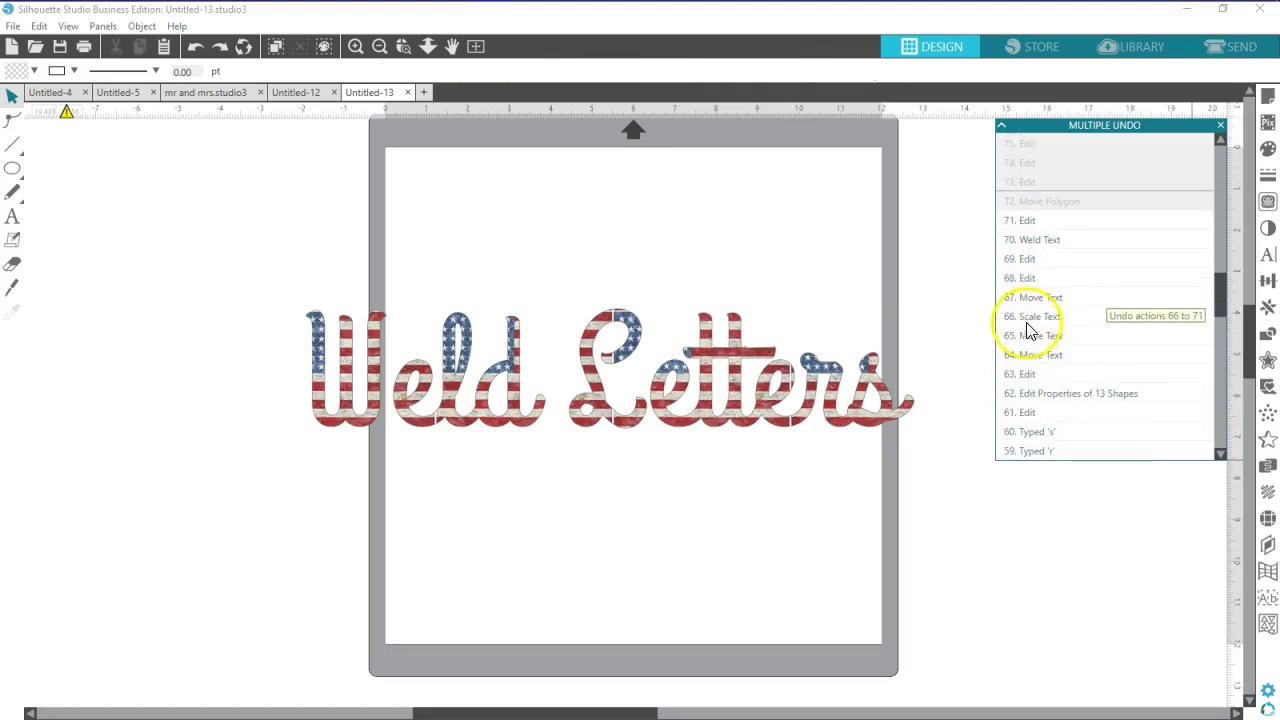
{"action": "left_click", "coordinate": [1035, 245]}
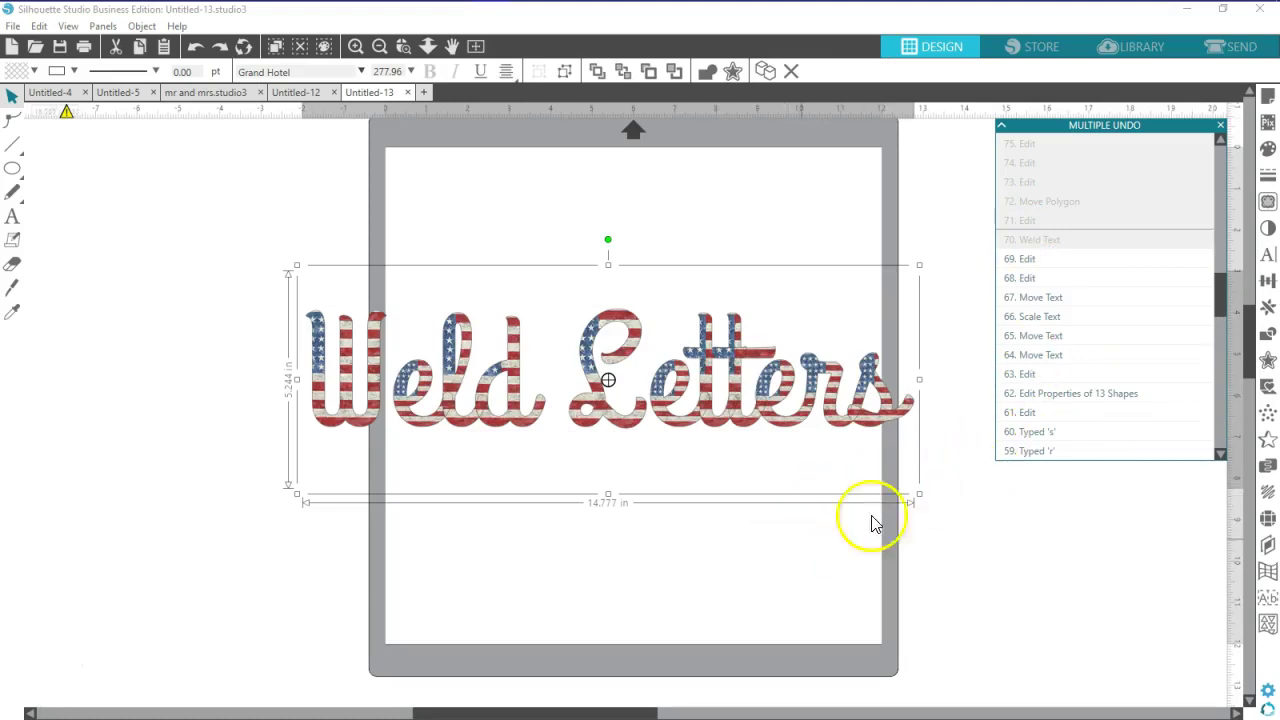
{"action": "left_click", "coordinate": [588, 538]}
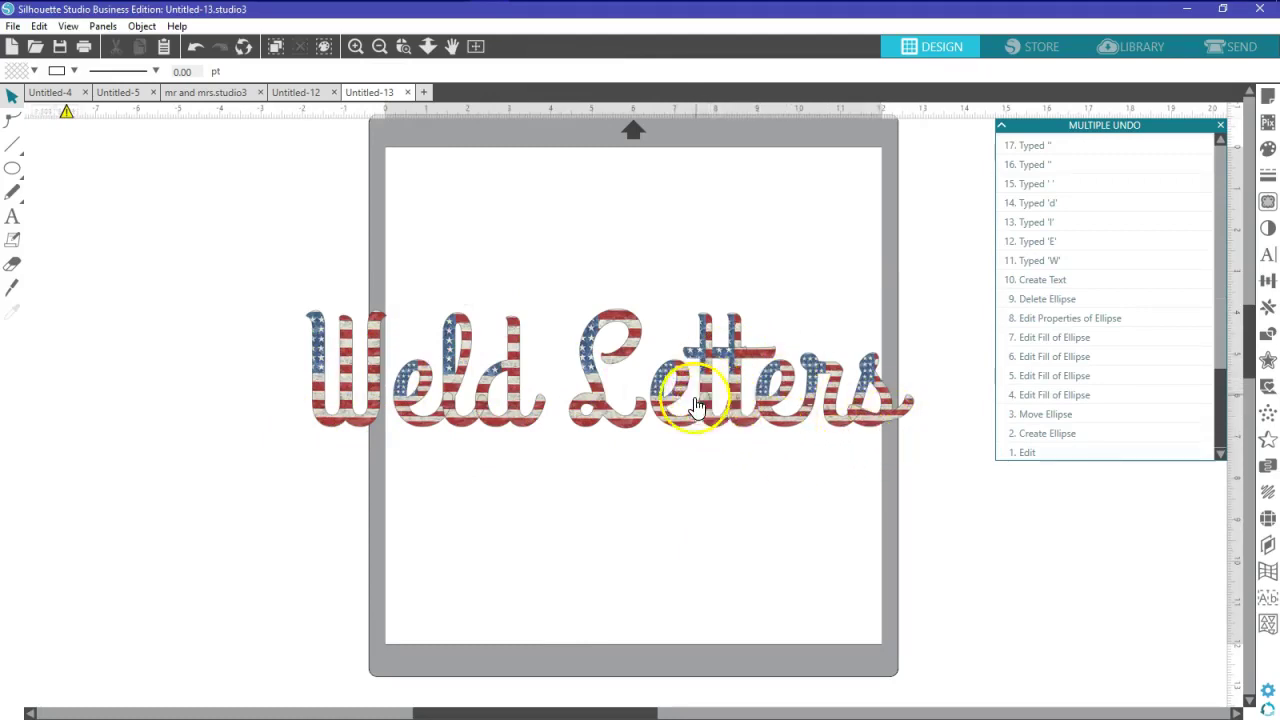
- Give the unwelded Weld Letters text a dark outline with a line thickness of 4 pt
{"action": "left_click", "coordinate": [685, 431]}
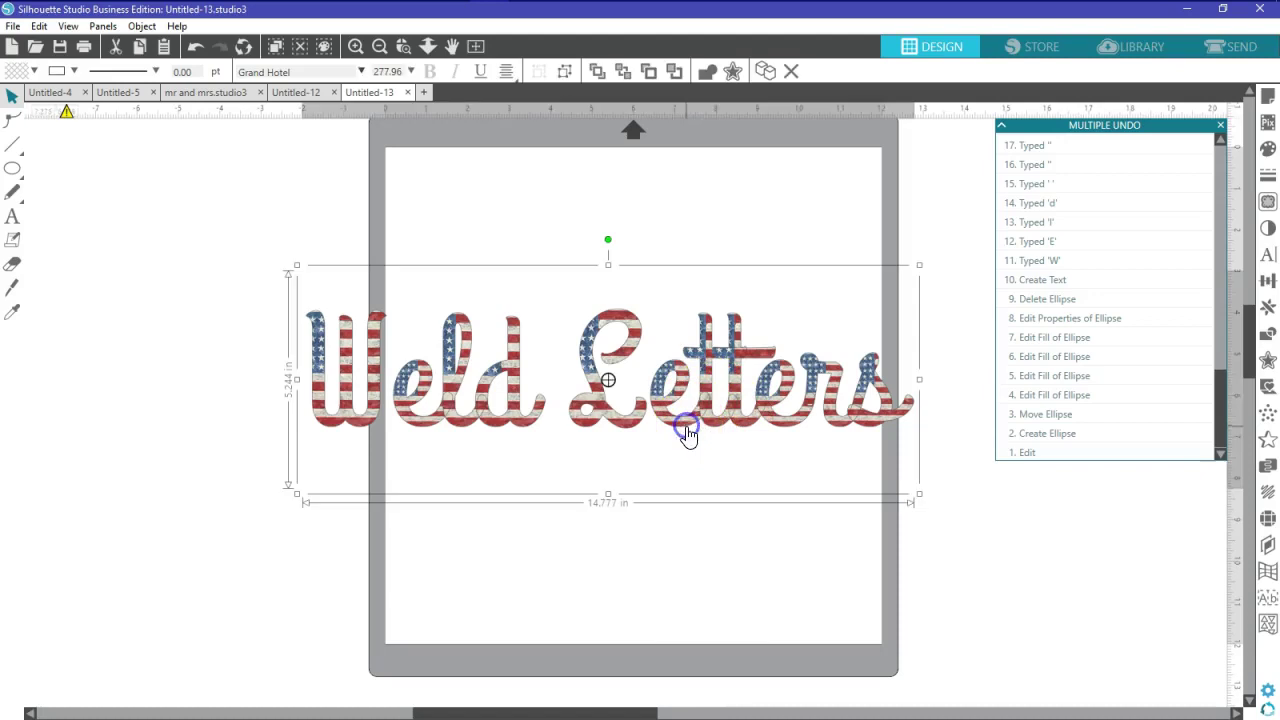
{"action": "left_click", "coordinate": [73, 72]}
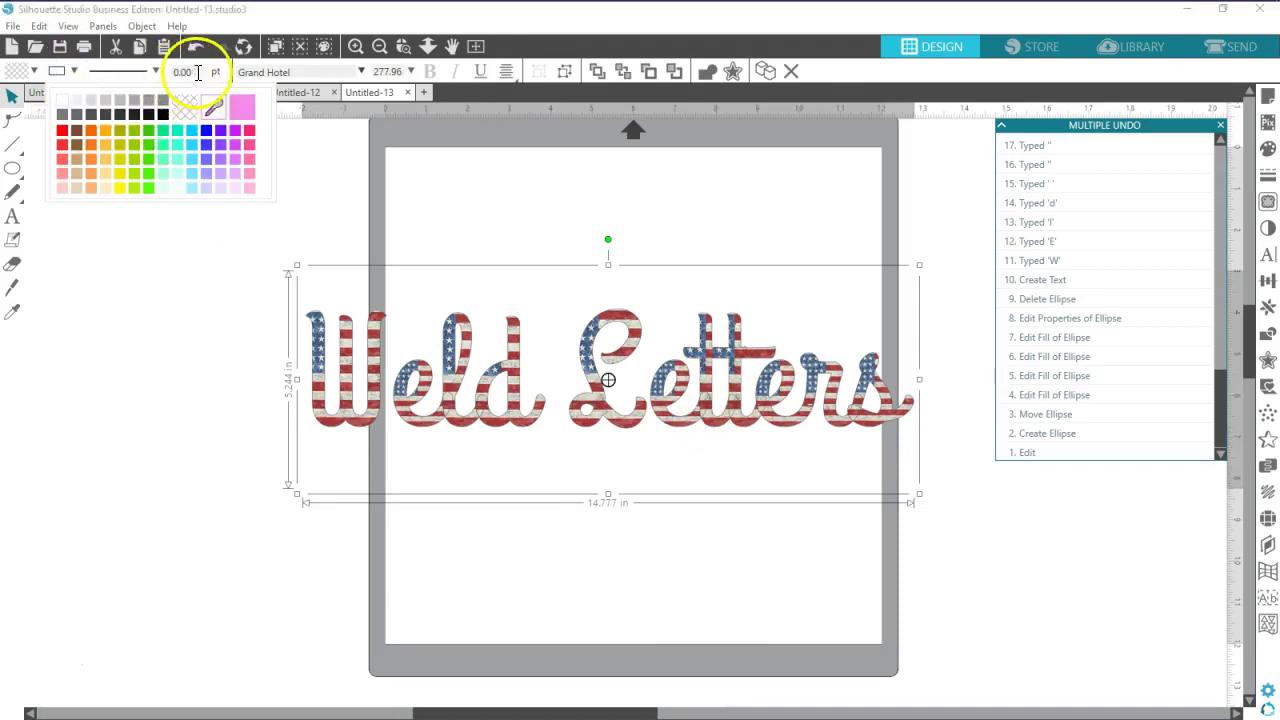
{"action": "left_click", "coordinate": [198, 72]}
{"action": "type", "text": "4"}
{"action": "key", "text": "Return"}
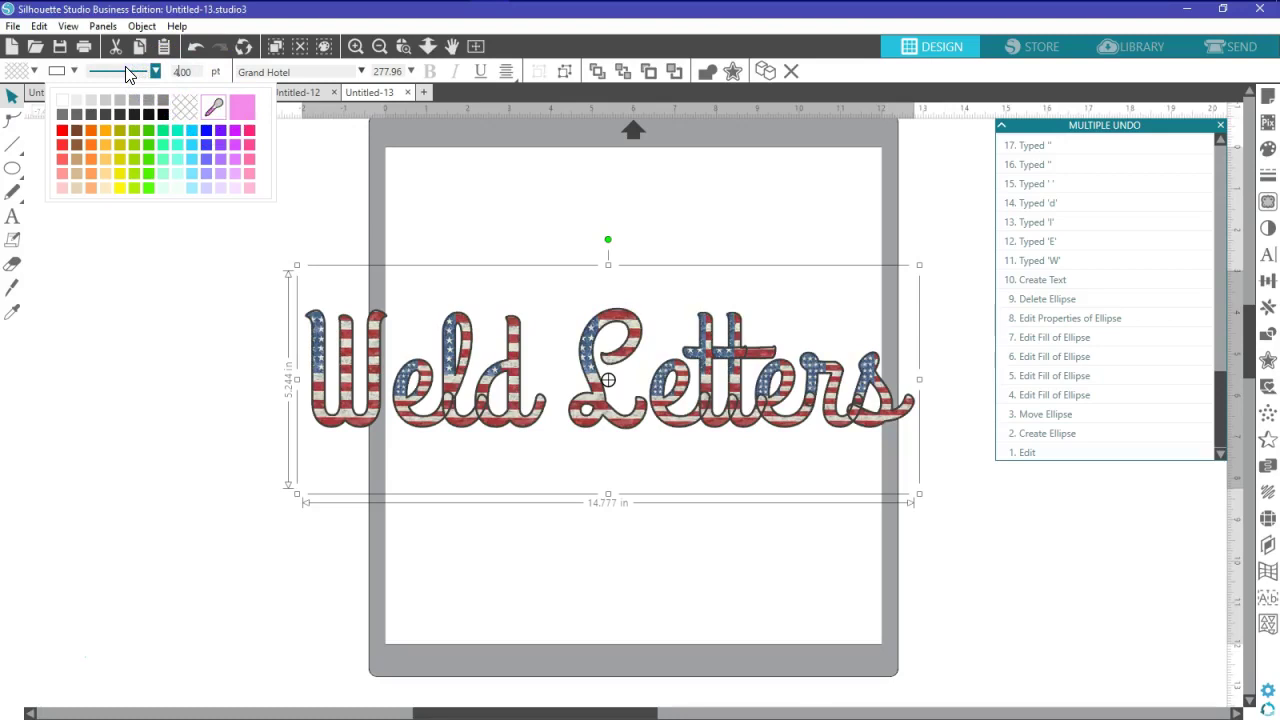
{"action": "left_click", "coordinate": [140, 110]}
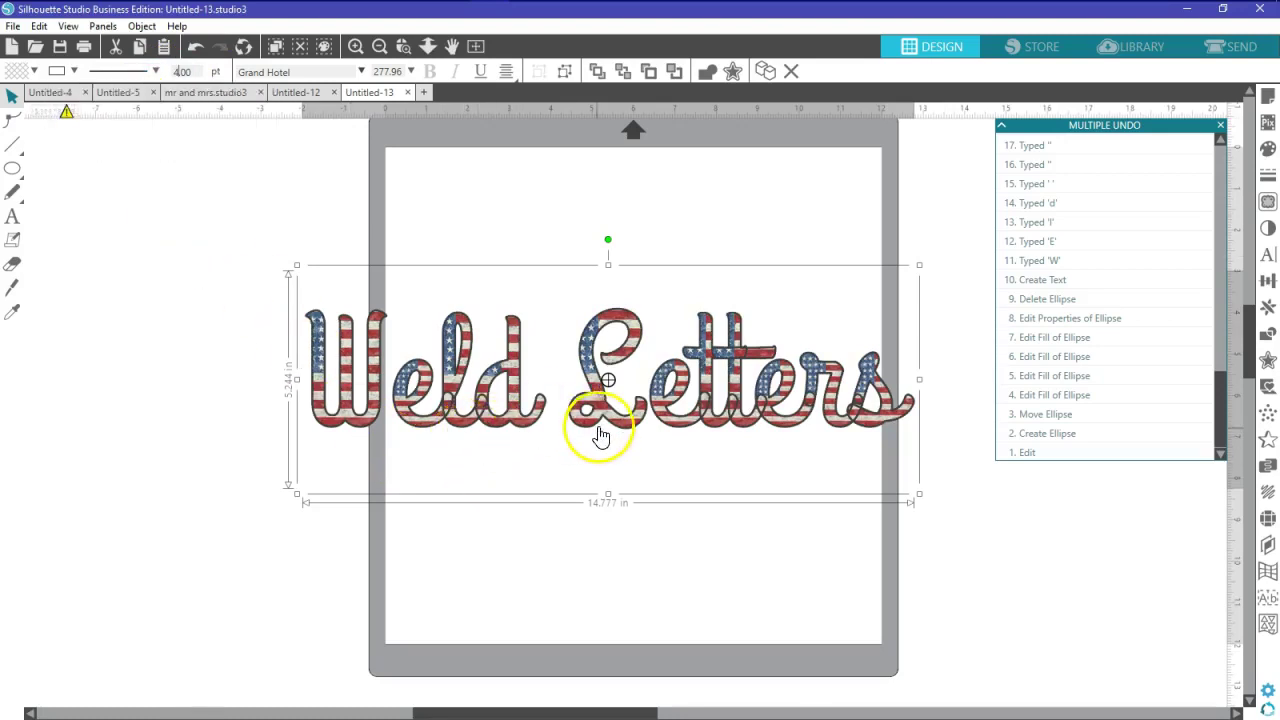
- Enlarge the outlined text to about 17.5 in wide and weld its overlapping letters
{"action": "left_click_drag", "start_coordinate": [294, 491], "coordinate": [199, 575]}
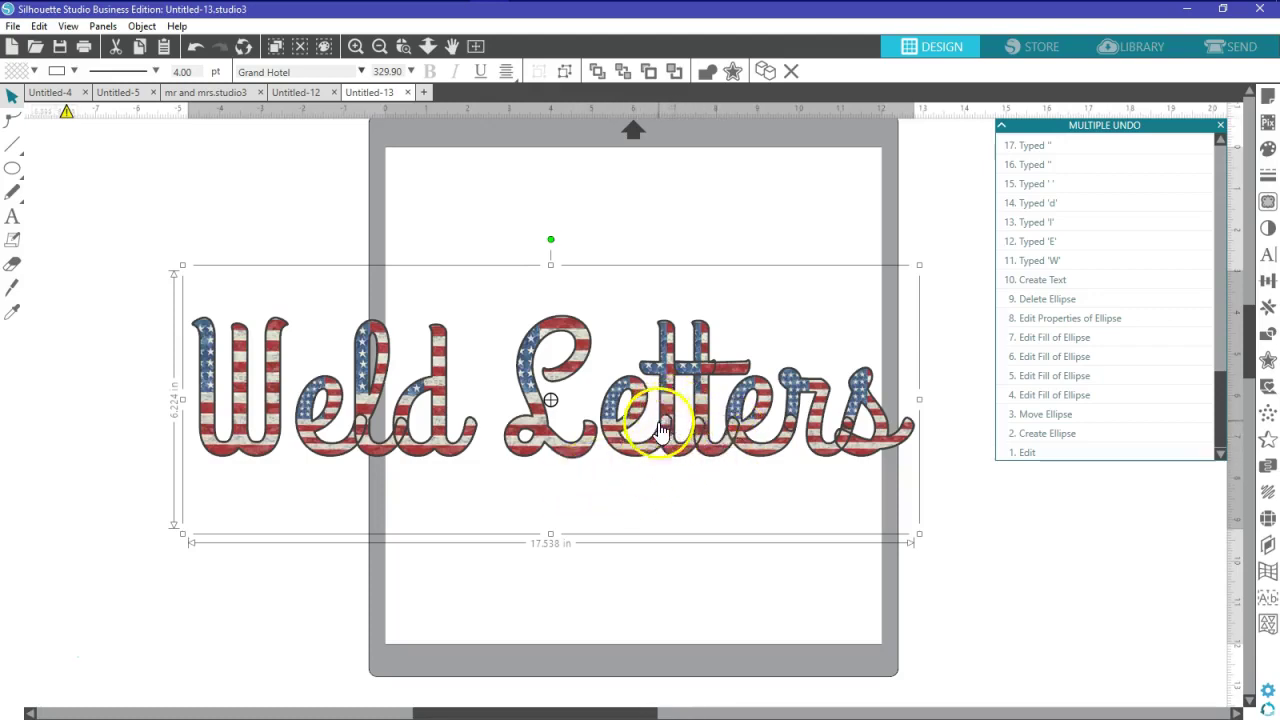
{"action": "right_click", "coordinate": [668, 478]}
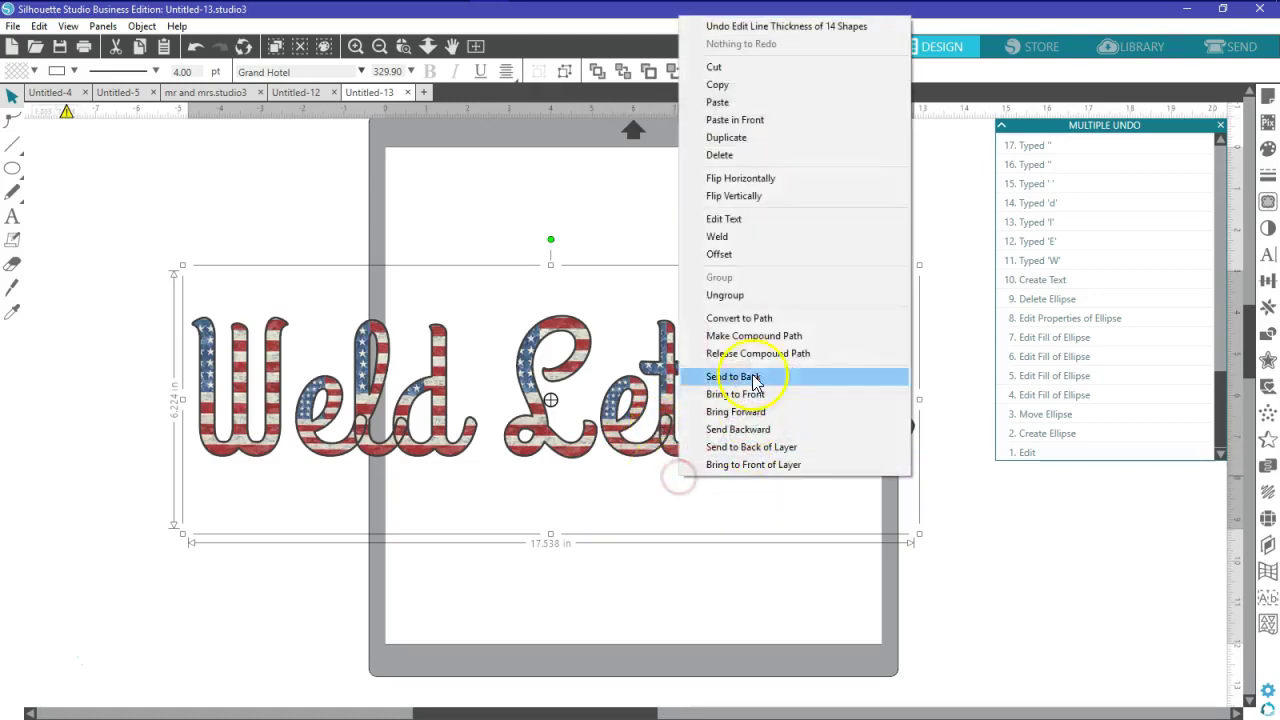
{"action": "left_click", "coordinate": [722, 237]}
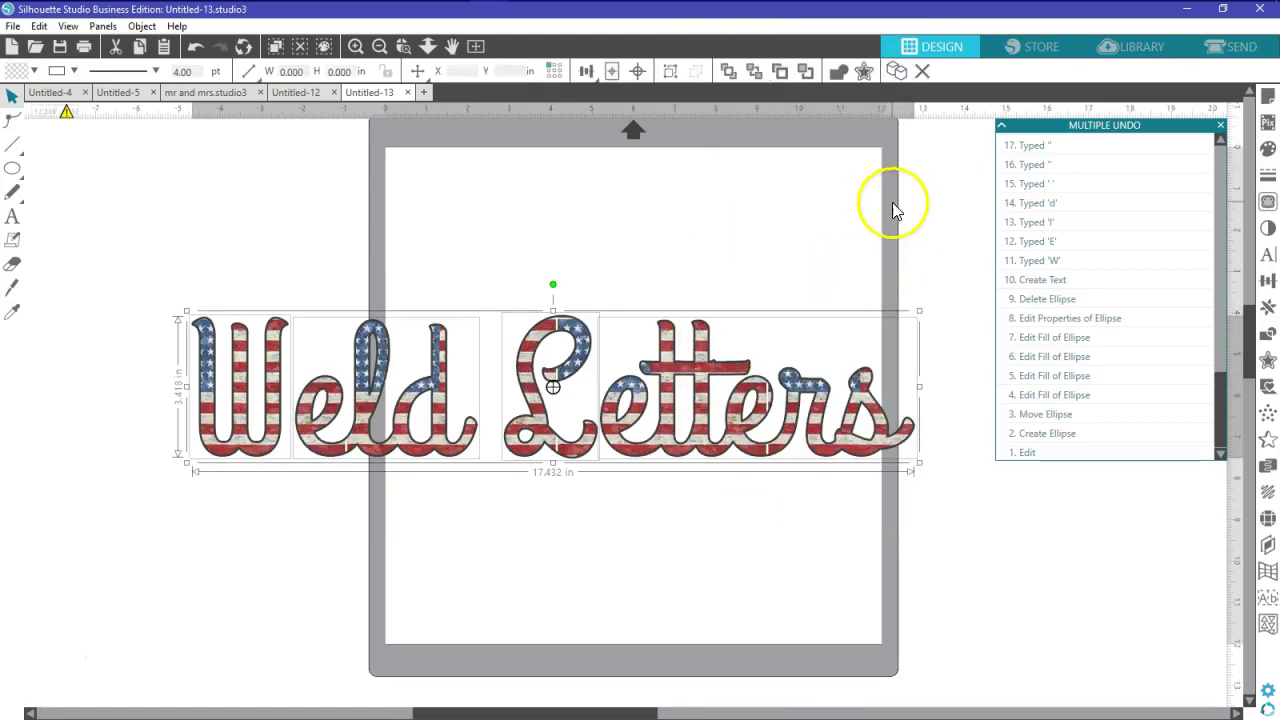
- Fill all the welded letters with the purple Digital Paper pattern and scale the pattern down to 27%
{"action": "left_click", "coordinate": [1266, 150]}
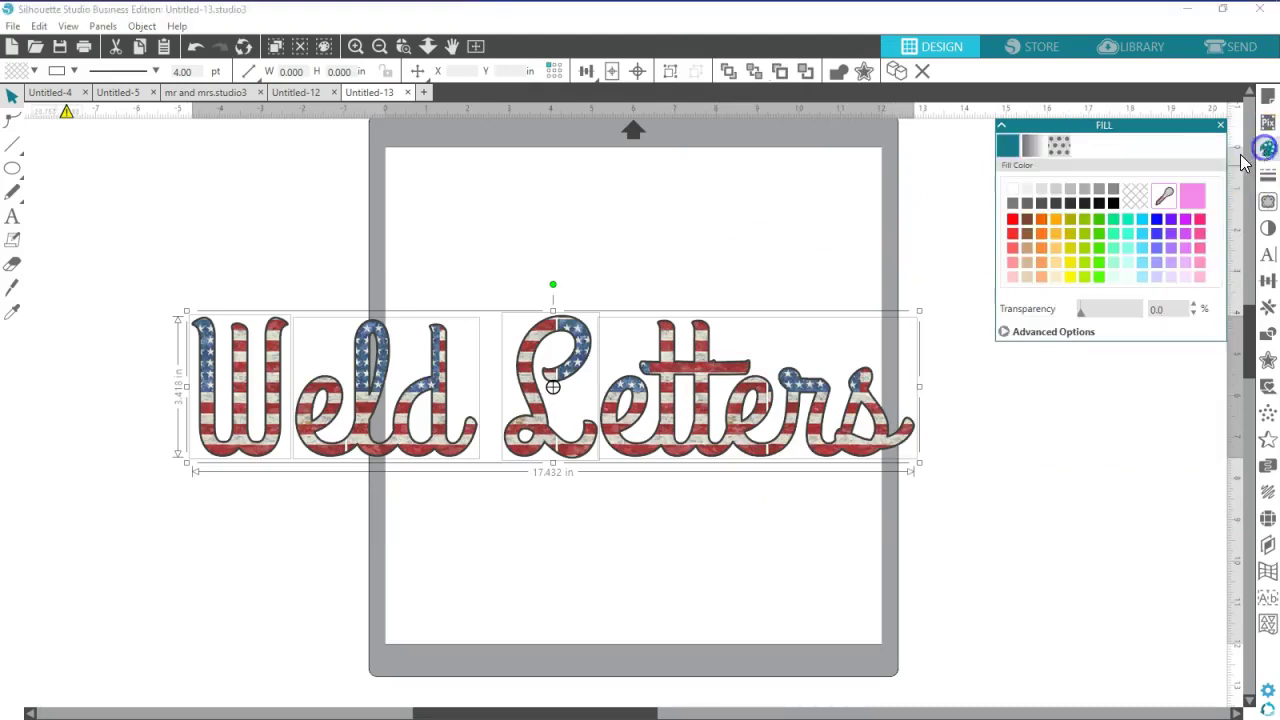
{"action": "left_click", "coordinate": [1062, 147]}
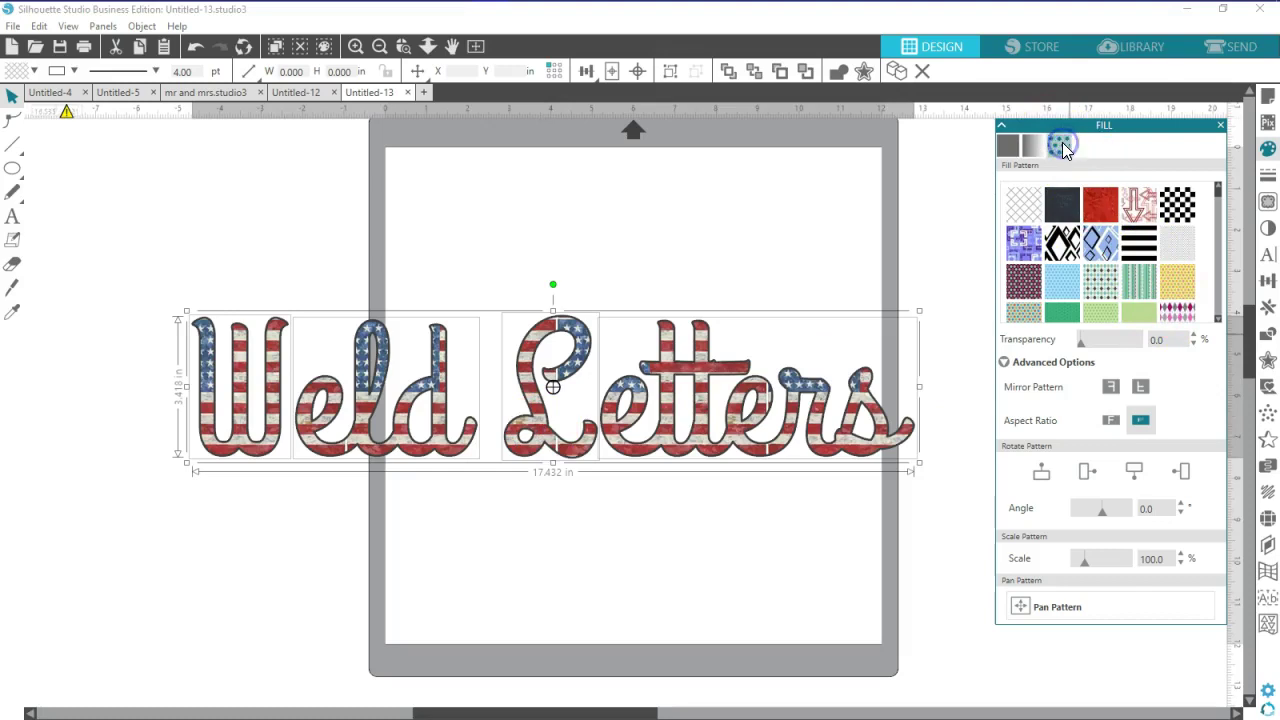
{"action": "scroll", "coordinate": [1066, 210], "scroll_direction": "down", "scroll_amount": 10}
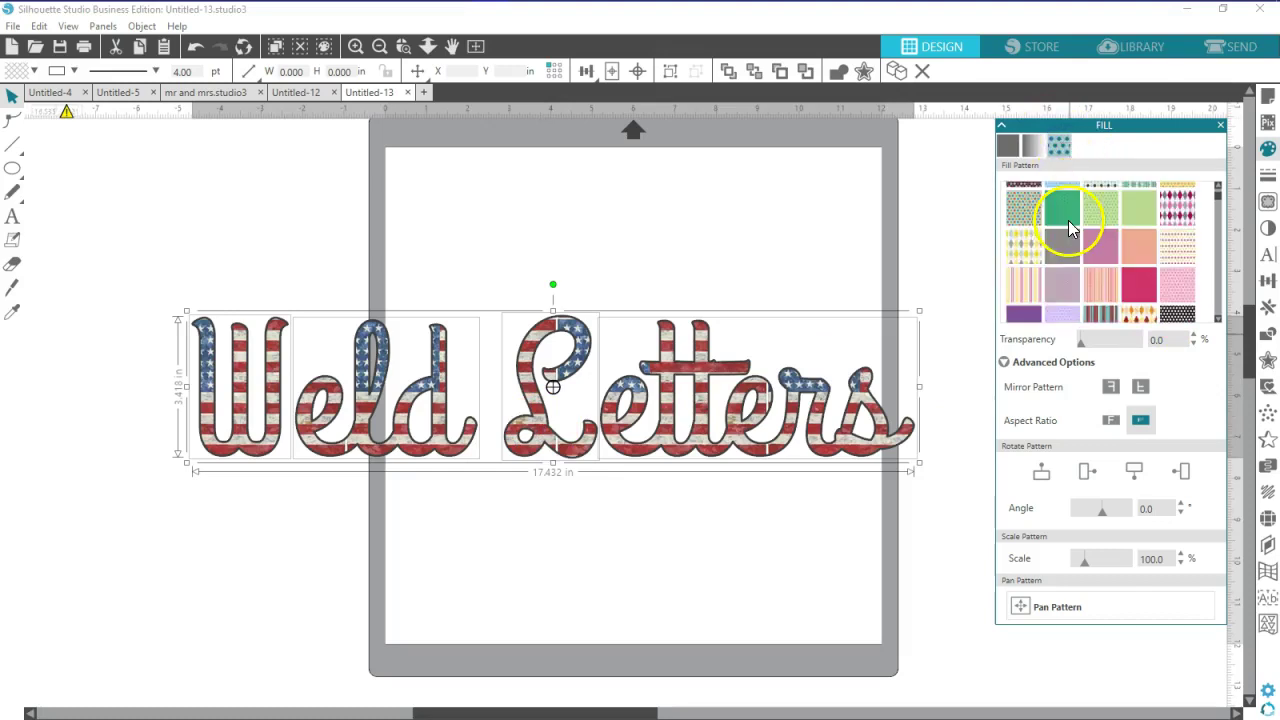
{"action": "scroll", "coordinate": [1068, 242], "scroll_direction": "up", "scroll_amount": 3}
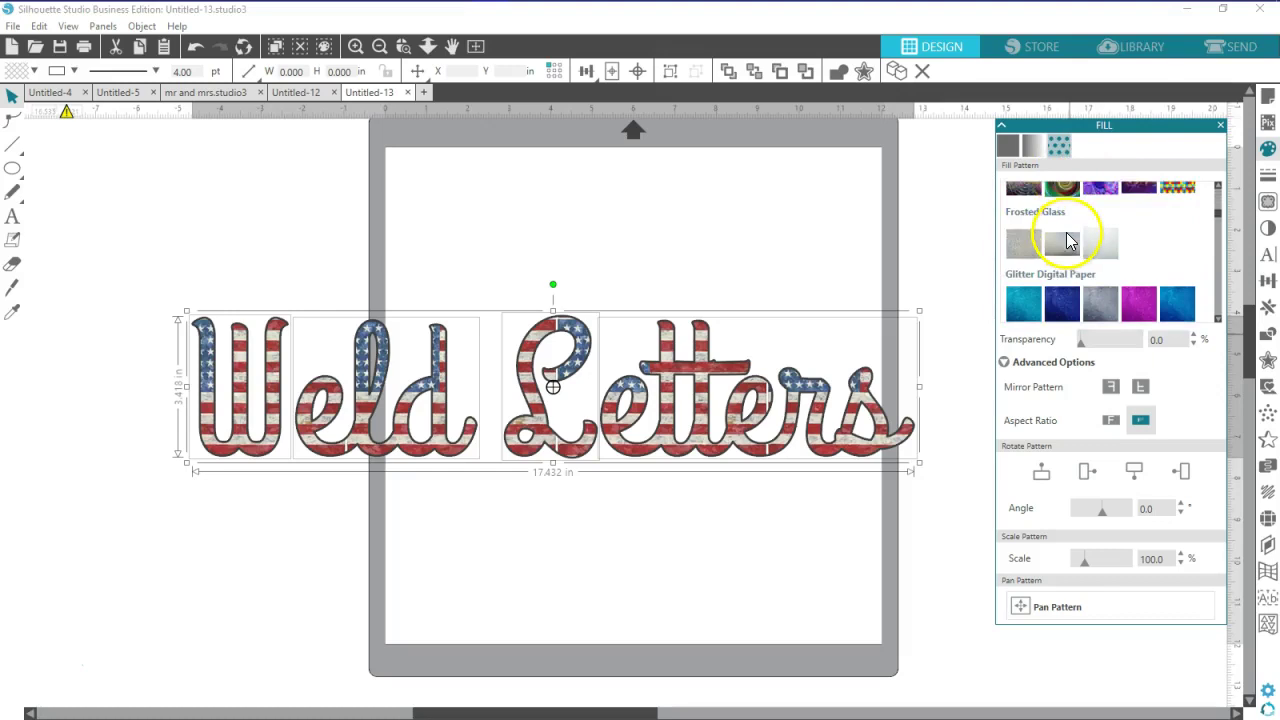
{"action": "left_click", "coordinate": [1100, 278]}
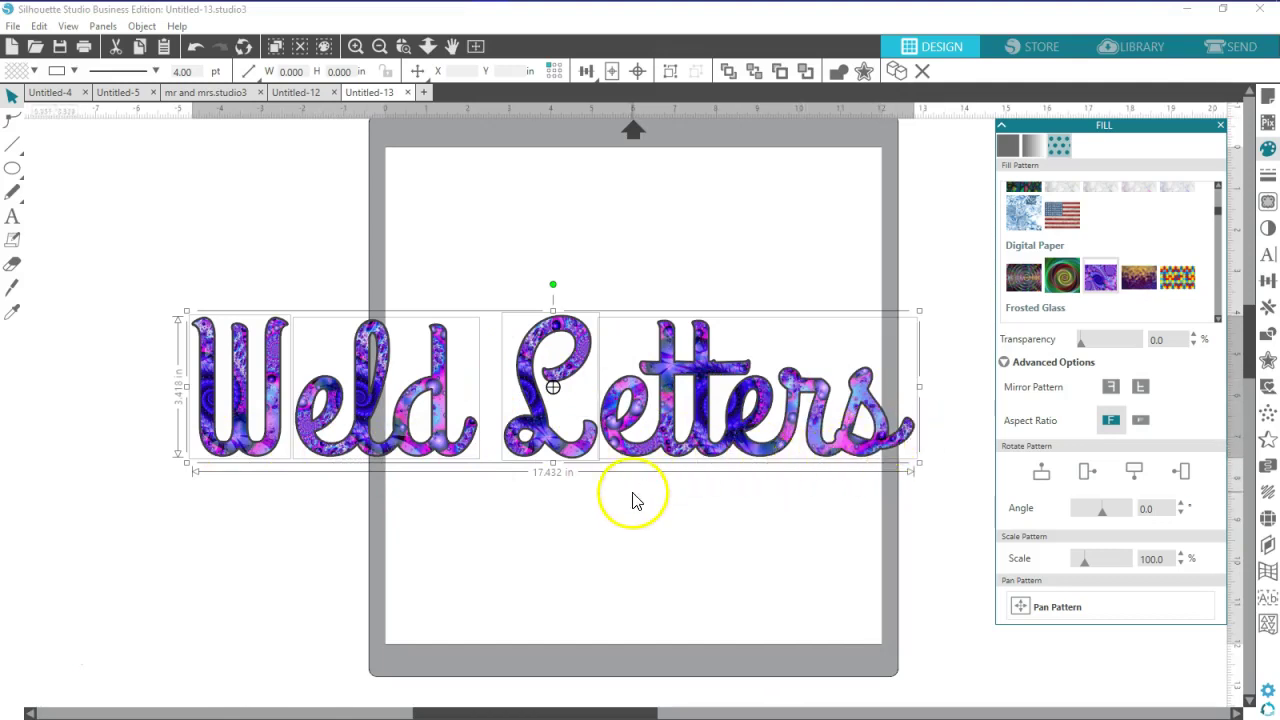
{"action": "mouse_move", "coordinate": [1084, 562]}
{"action": "left_mouse_down"}
{"action": "mouse_move", "coordinate": [1100, 564]}
{"action": "mouse_move", "coordinate": [1080, 569]}
{"action": "left_mouse_up"}
{"action": "left_click", "coordinate": [670, 571]}
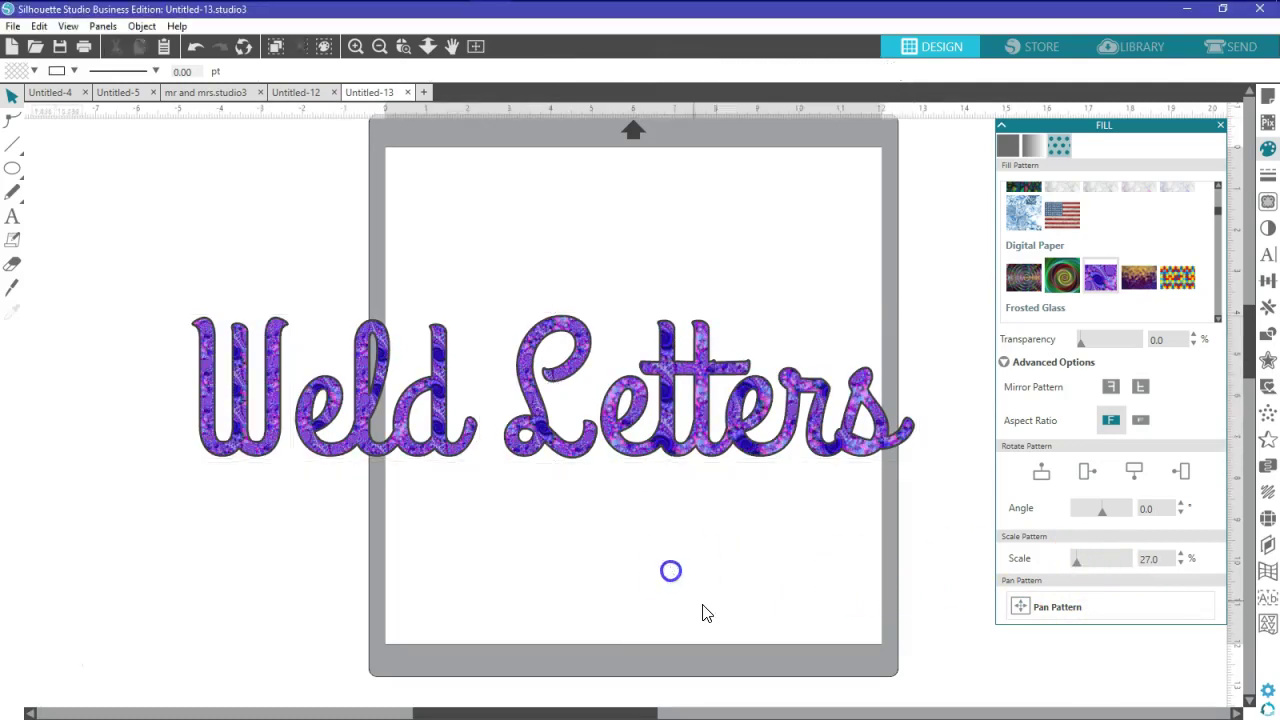
- Shrink all the welded letter pieces together to about 11.25 in wide so they fit within the page
{"action": "left_click", "coordinate": [714, 451]}
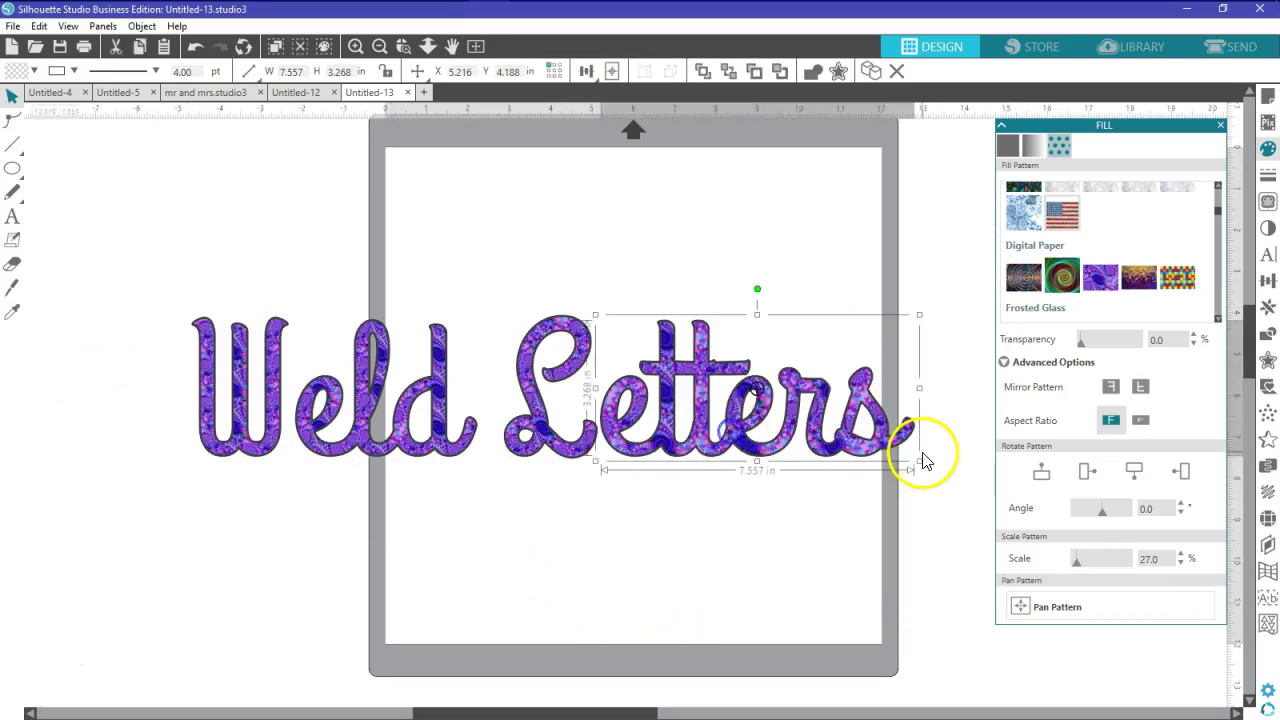
{"action": "key", "text": "ctrl+a"}
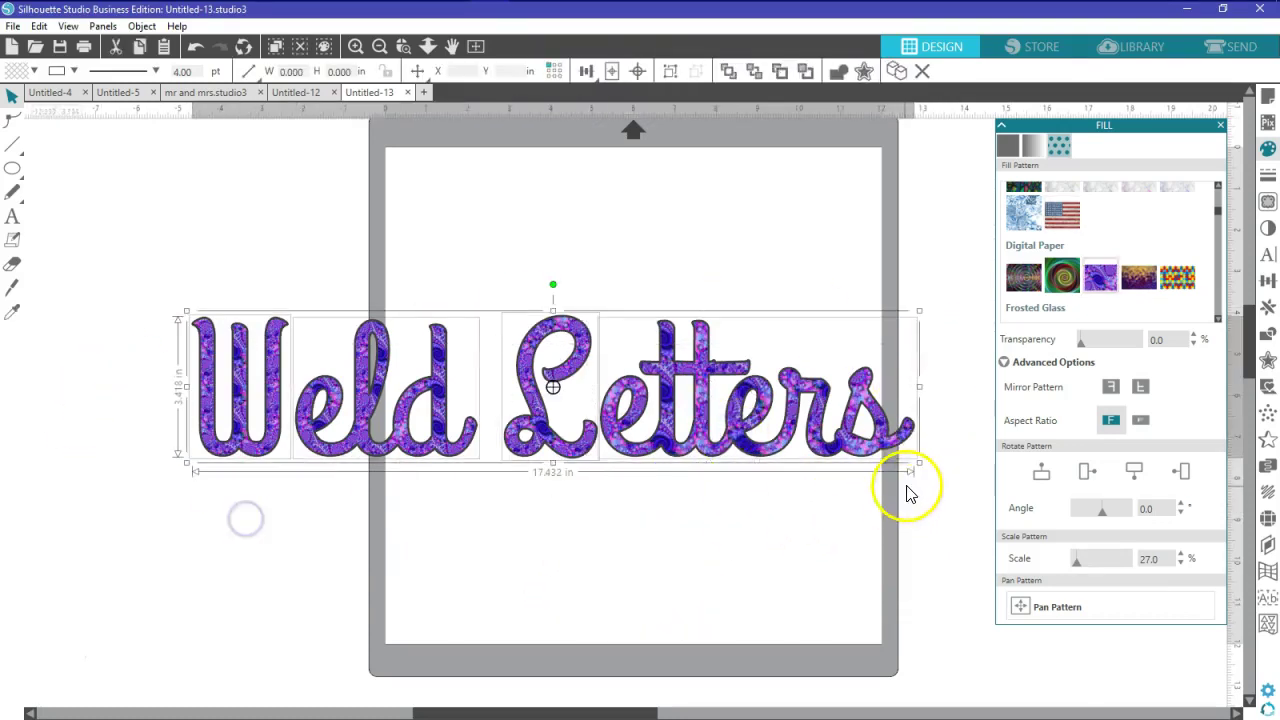
{"action": "left_click_drag", "start_coordinate": [919, 463], "coordinate": [852, 418]}
{"action": "left_click", "coordinate": [797, 508]}
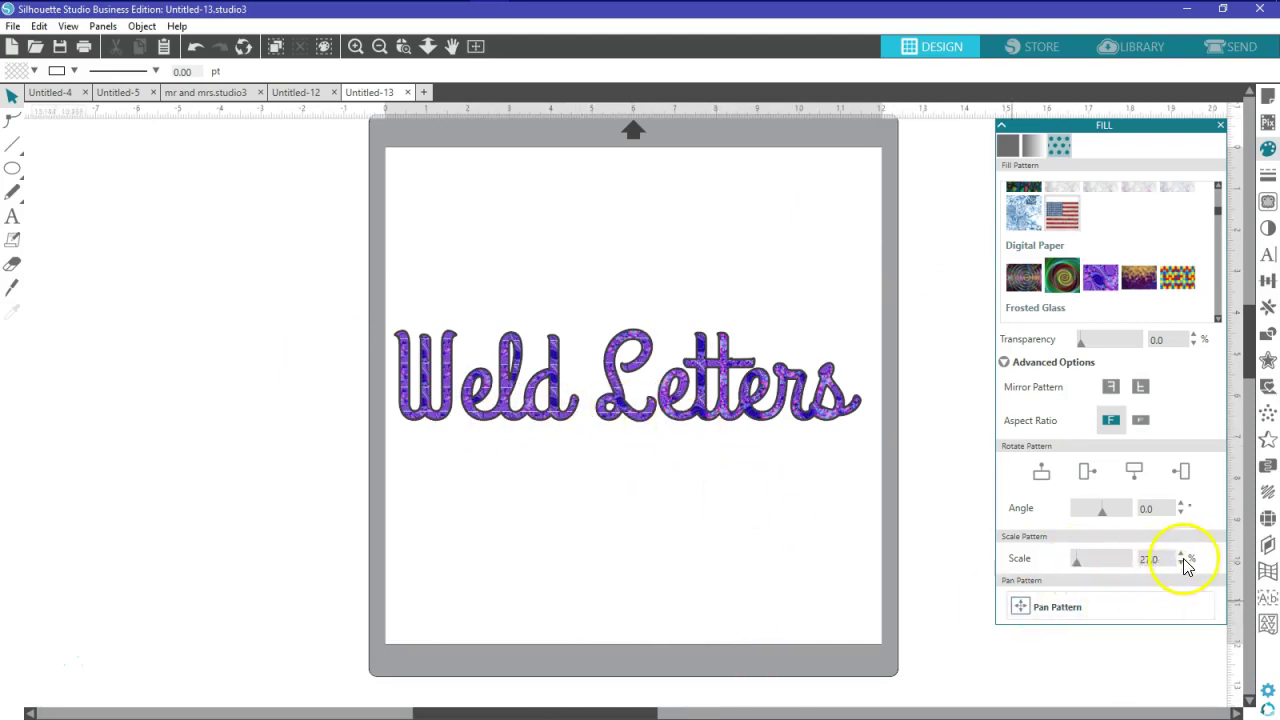
- Set the fill pattern scale to 100% on all the welded letter pieces, then deselect them
{"action": "left_click", "coordinate": [1121, 561]}
{"action": "type", "text": "100"}
{"action": "key", "text": "Return"}
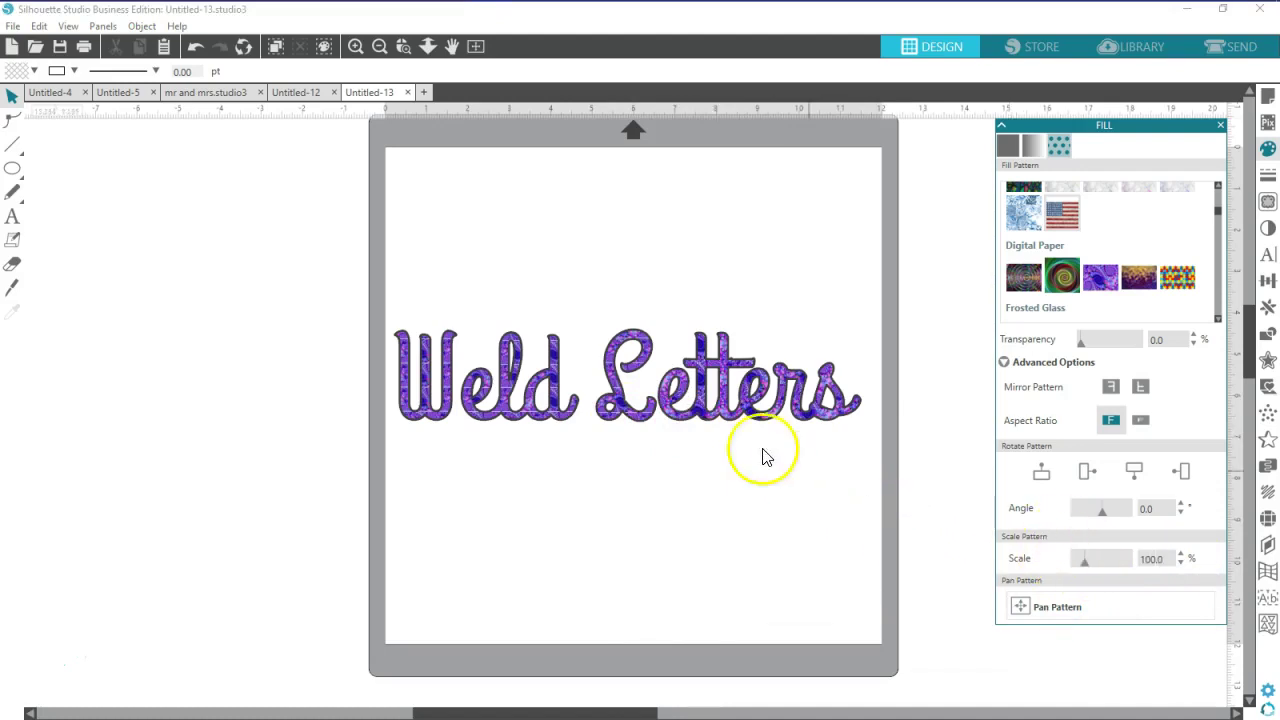
{"action": "left_click", "coordinate": [700, 425]}
{"action": "left_click", "coordinate": [879, 392]}
{"action": "left_click_drag", "start_coordinate": [857, 307], "coordinate": [350, 478]}
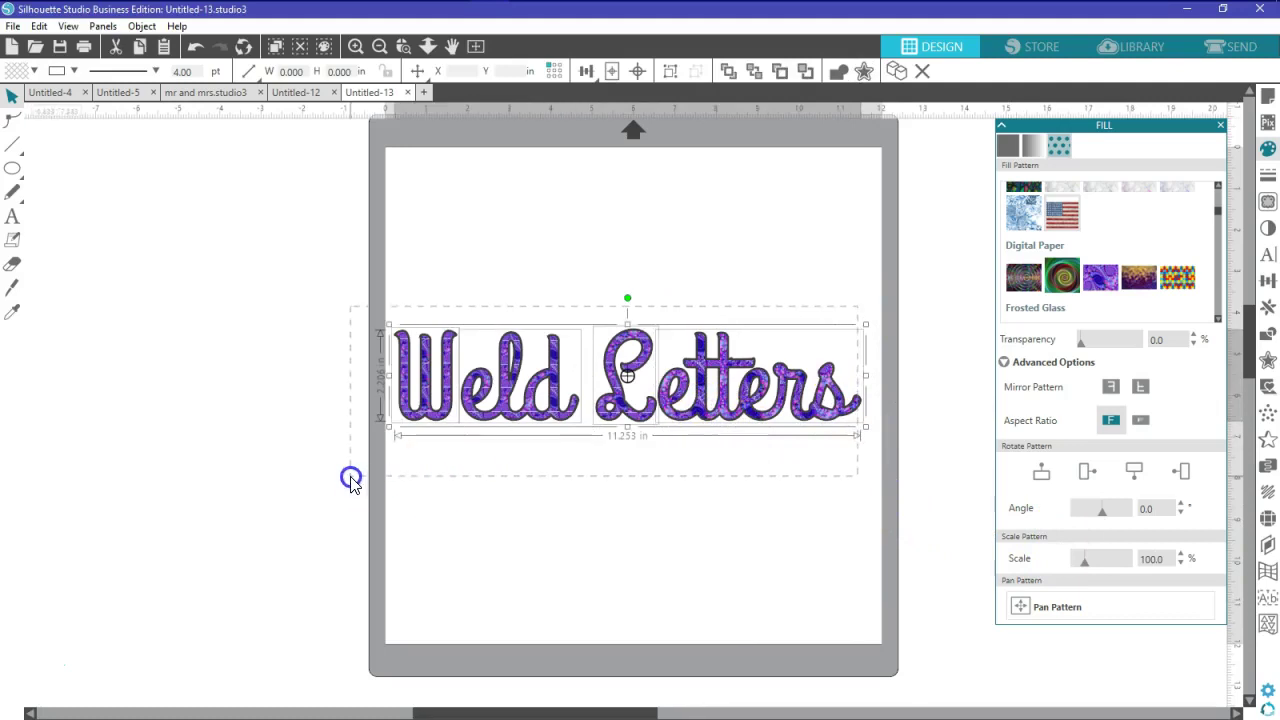
{"action": "left_click", "coordinate": [1080, 560]}
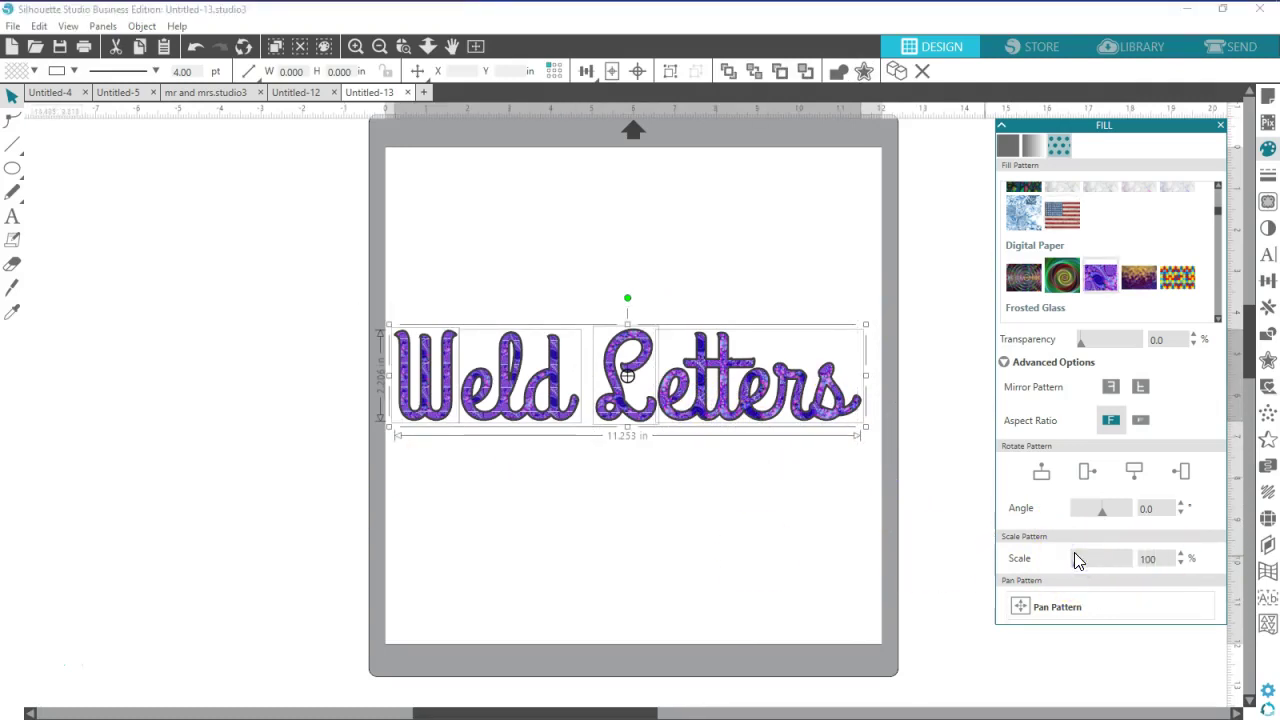
{"action": "type", "text": "100"}
{"action": "key", "text": "Return"}
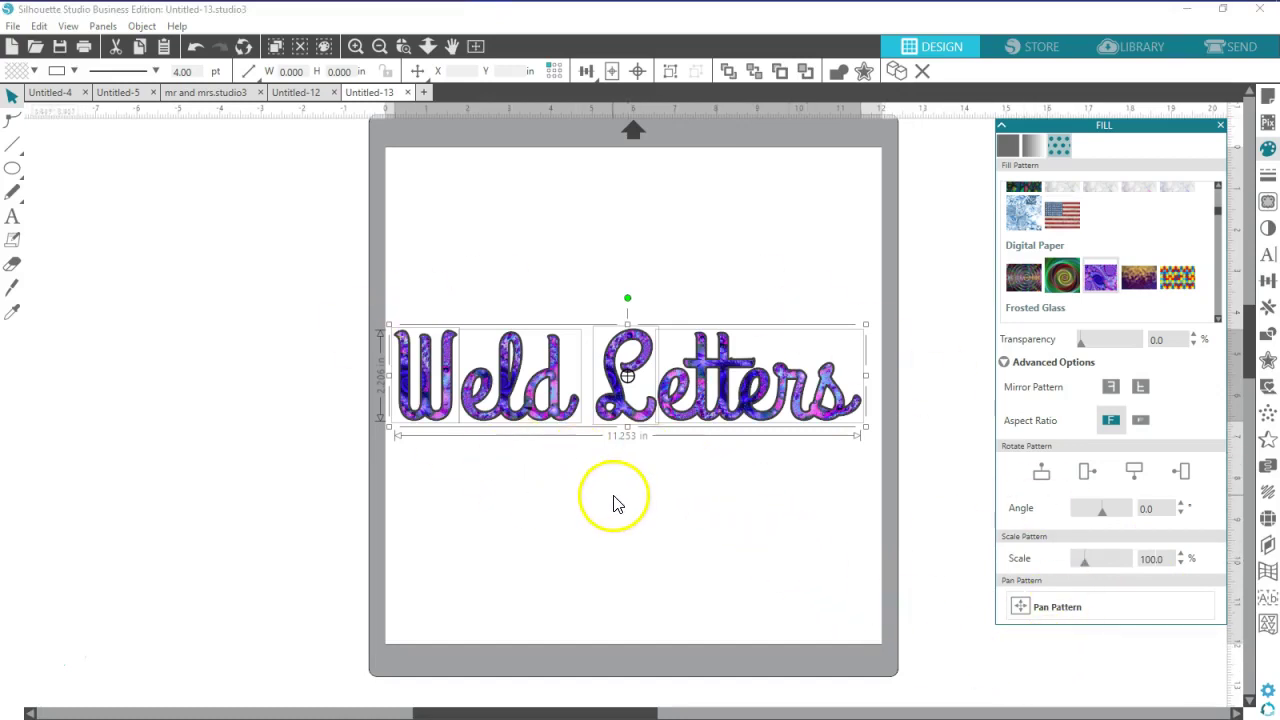
{"action": "left_click", "coordinate": [712, 556]}
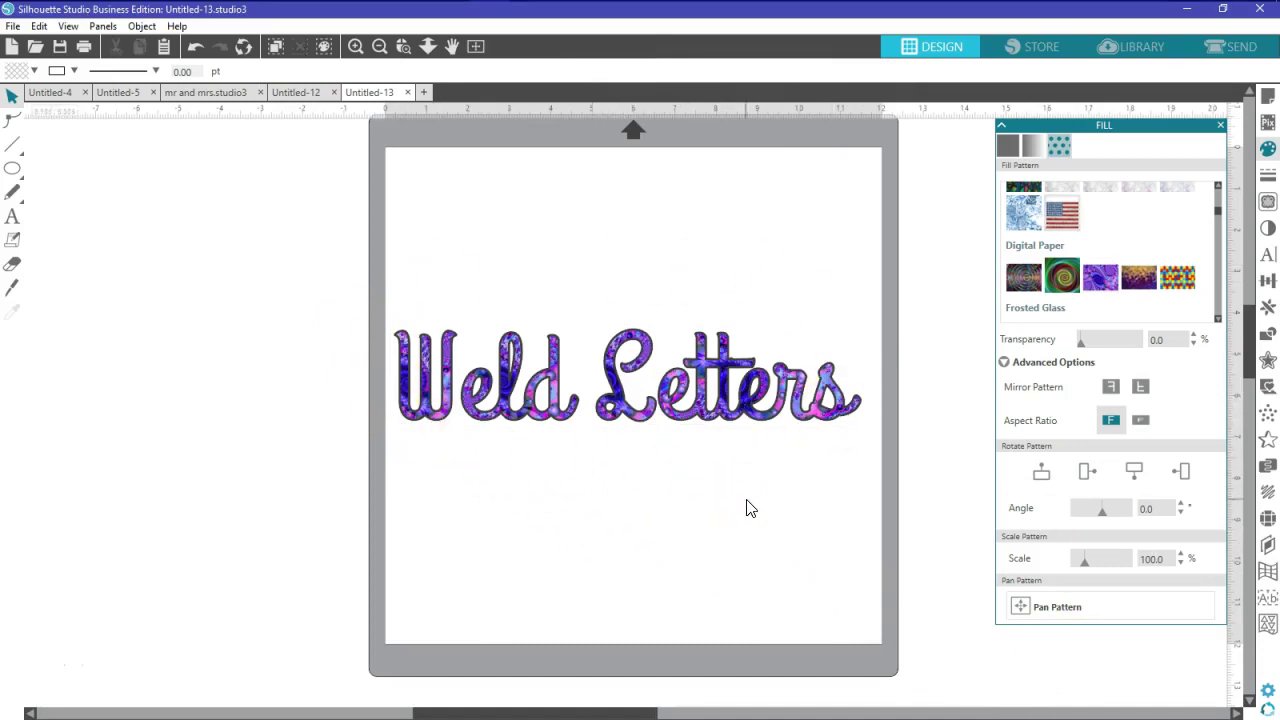
- Try the green swirl and multicolour puzzle patterns on the "etters" piece, then fill it with the blue pattern from Japanese Patterns
{"action": "left_click", "coordinate": [716, 420]}
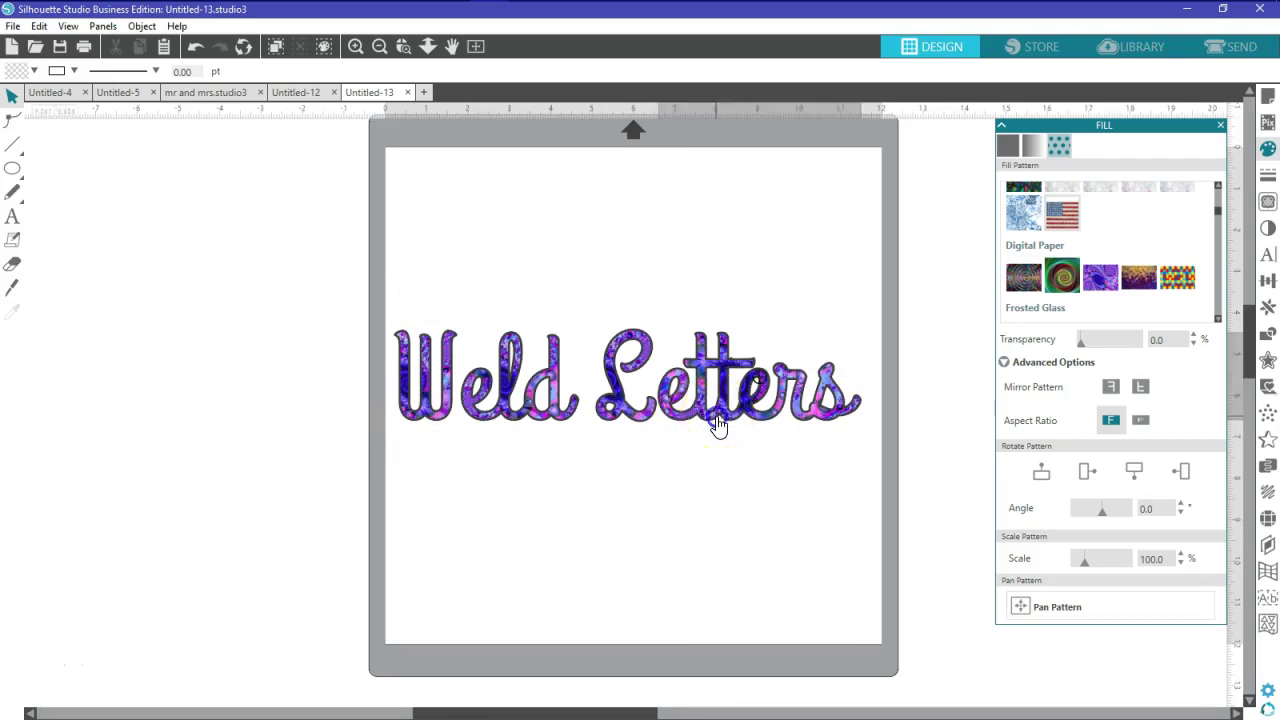
{"action": "left_click", "coordinate": [1062, 276]}
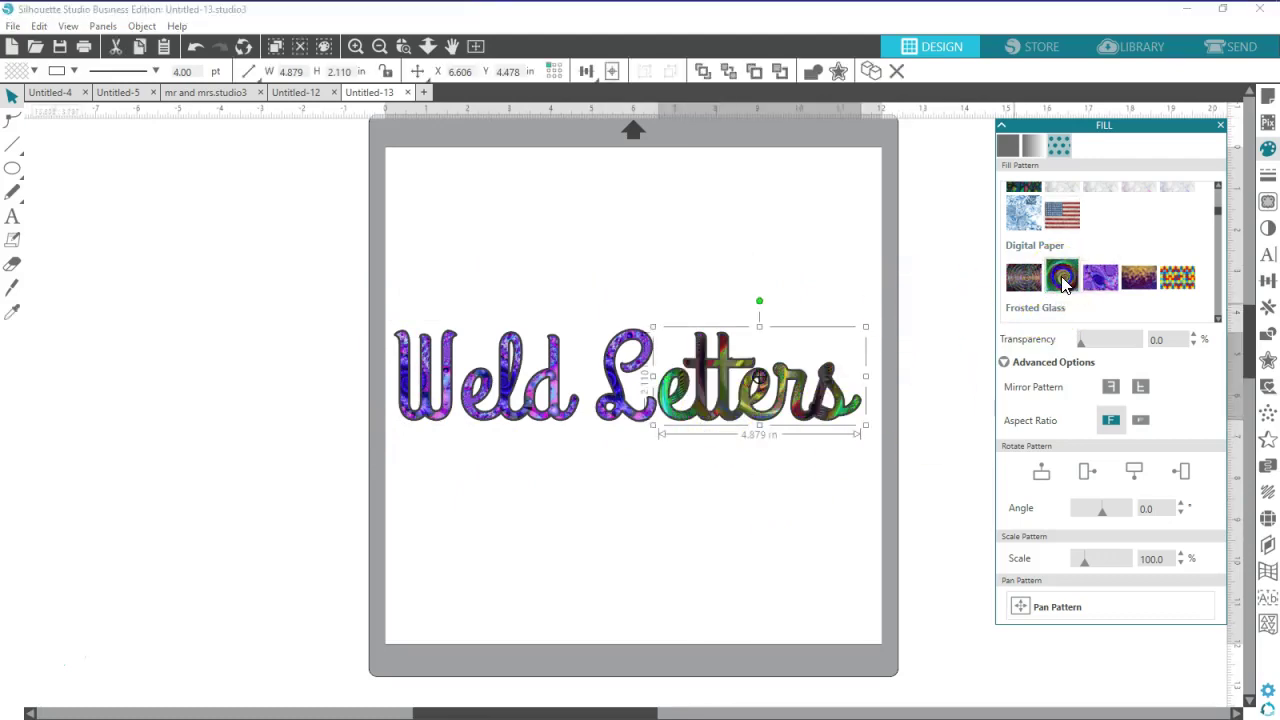
{"action": "left_click", "coordinate": [1177, 279]}
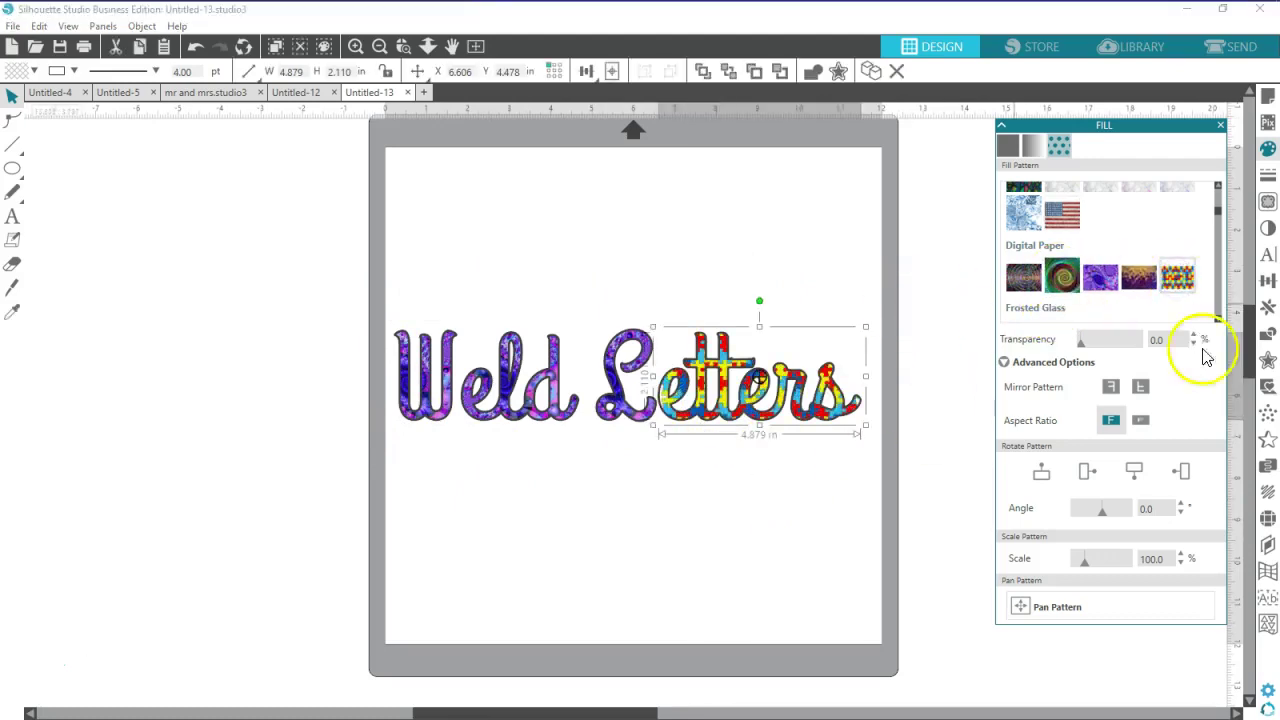
{"action": "left_click", "coordinate": [1217, 319]}
{"action": "left_click_drag", "start_coordinate": [1217, 320], "coordinate": [1217, 320]}
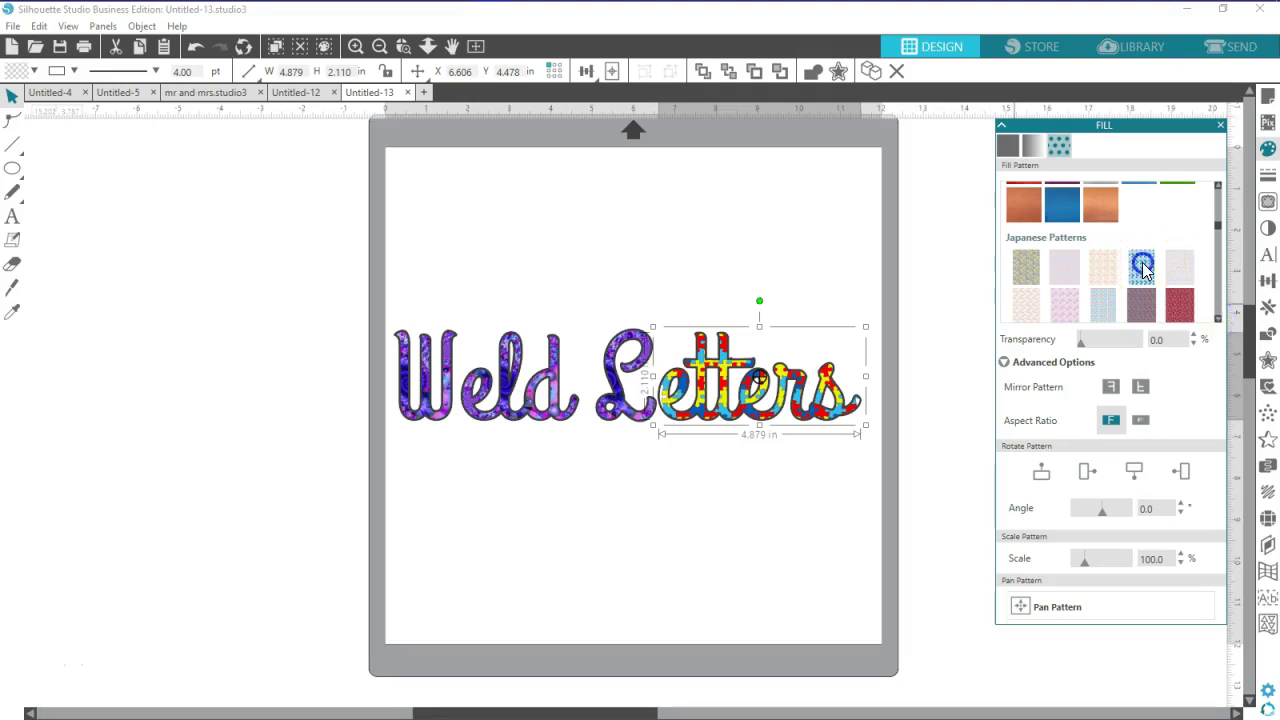
- Fill the separate capital L with the olive-green pattern from Japanese Patterns
{"action": "left_click", "coordinate": [659, 430]}
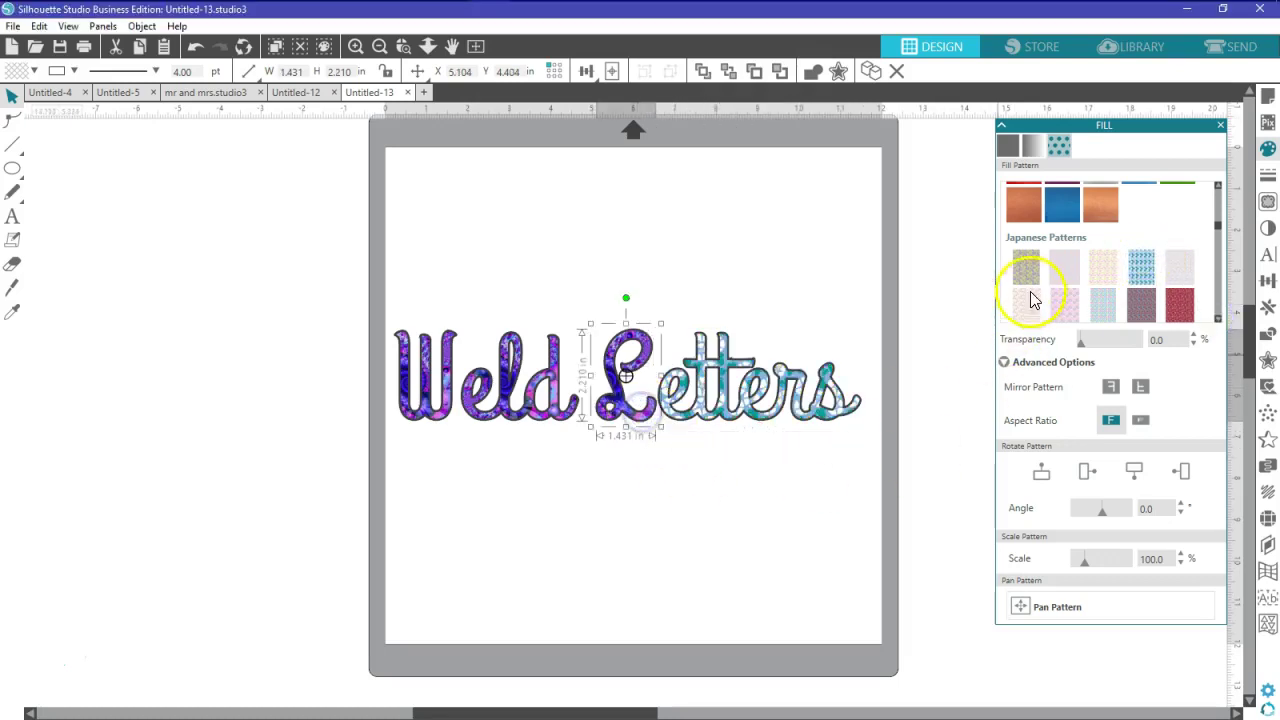
{"action": "left_click", "coordinate": [1025, 265]}
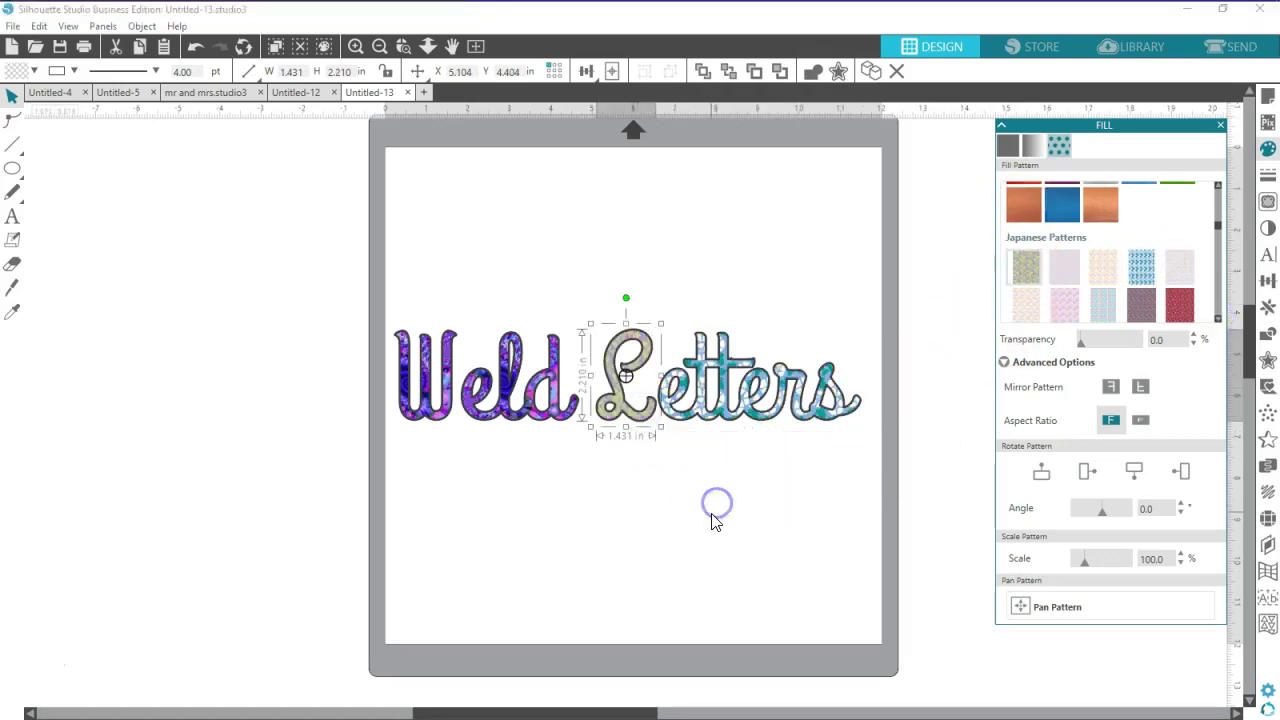